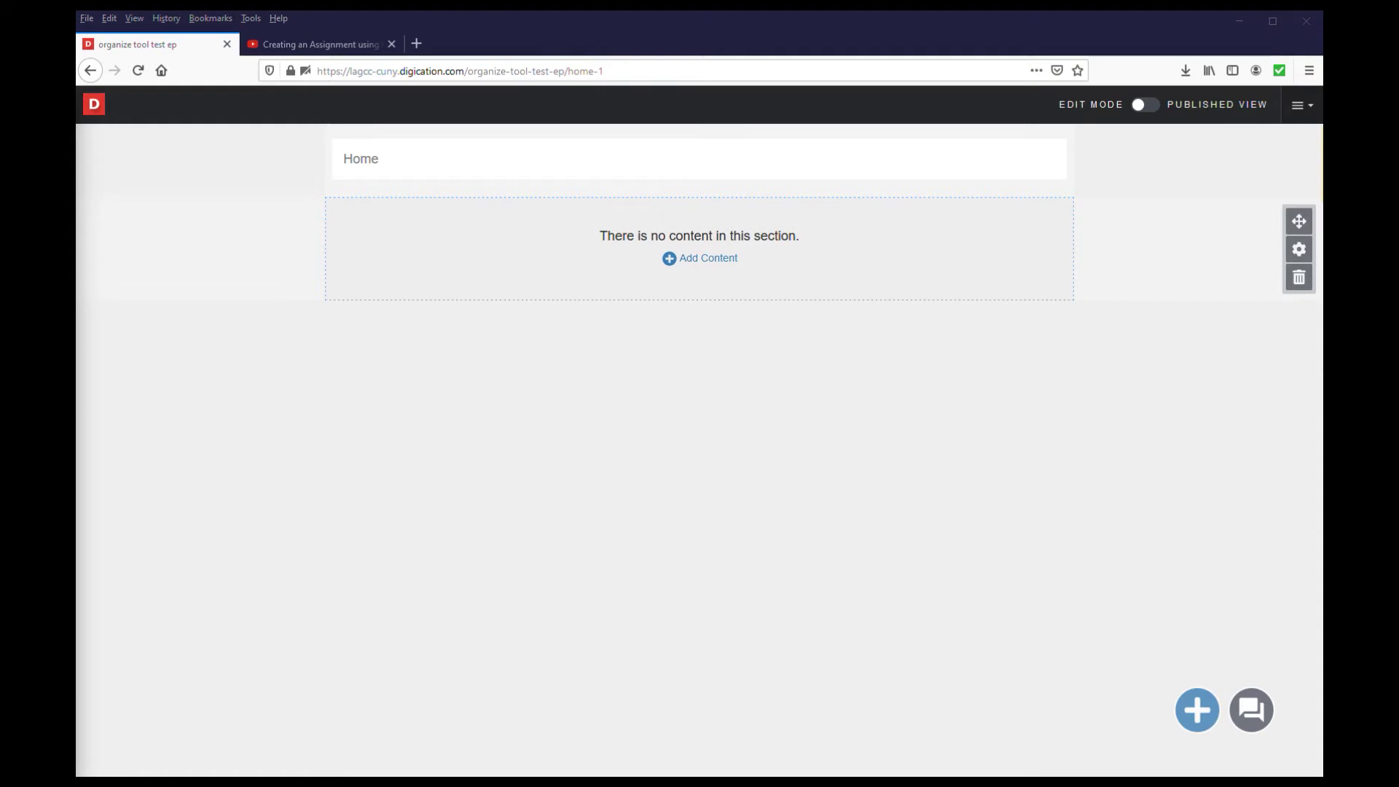
Step: Focus the browser window showing the 'organize tool test ep' Home page in edit mode
{"action": "left_click", "coordinate": [552, 44]}
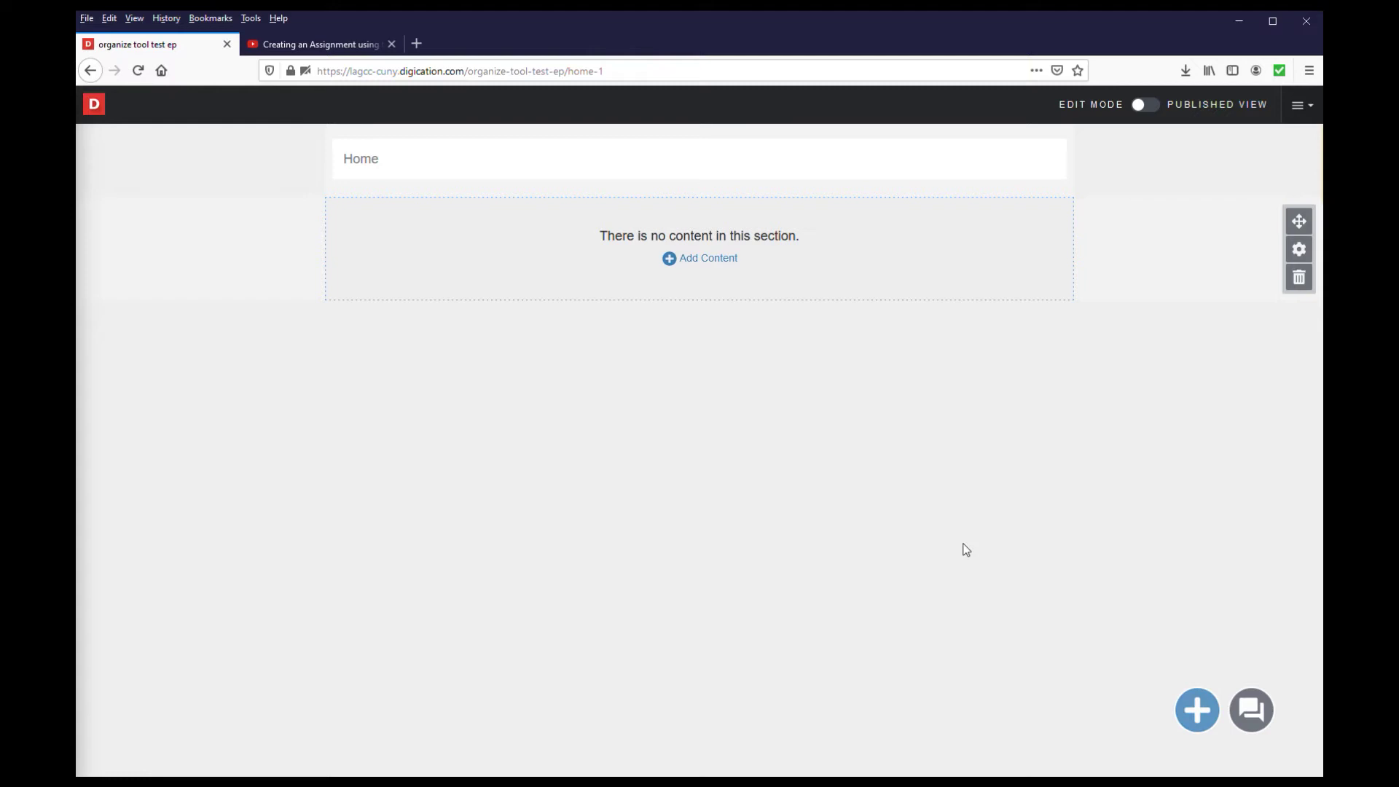
Step: Add a Rich Text block to the Home section, move it lower, and select it
{"action": "left_click", "coordinate": [706, 268]}
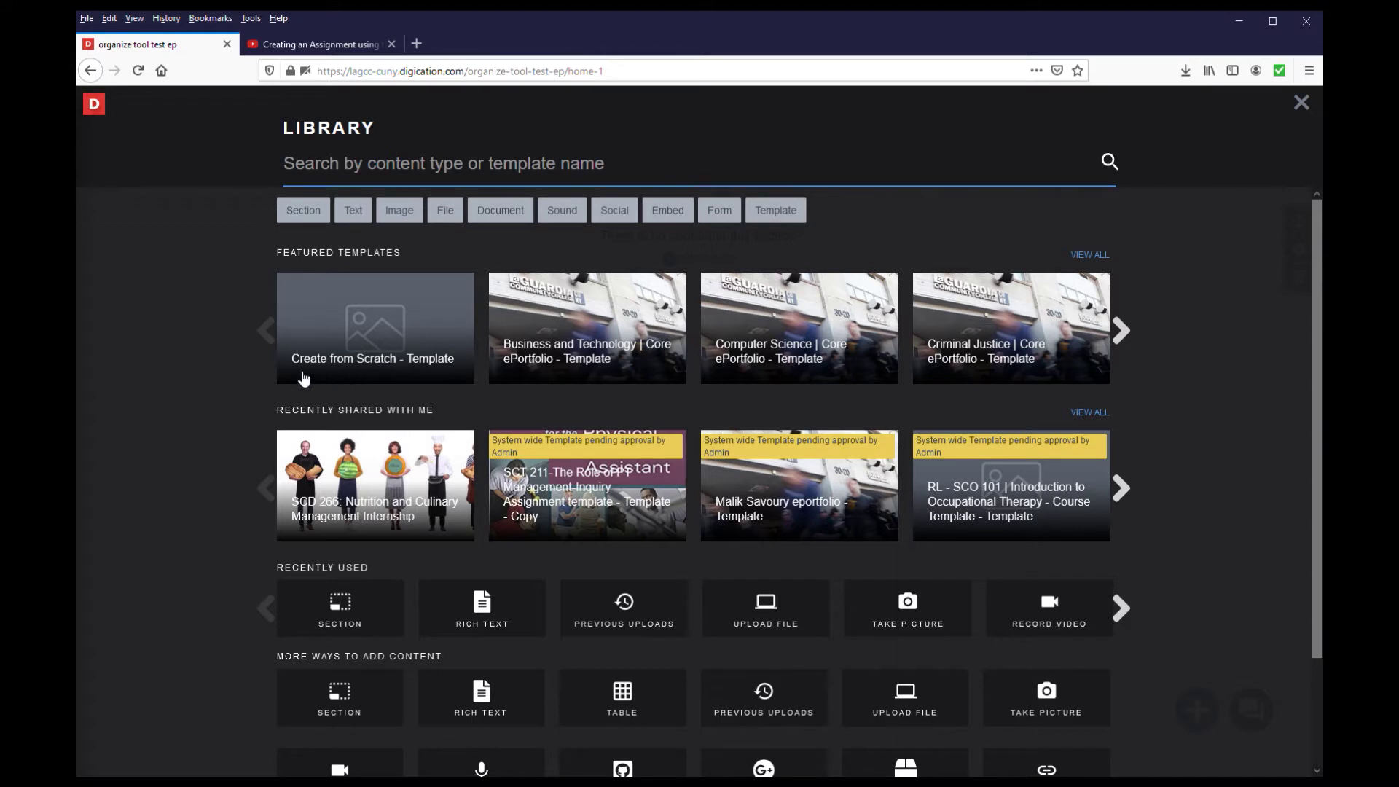
{"action": "scroll", "coordinate": [226, 444], "scroll_direction": "down", "scroll_amount": 2}
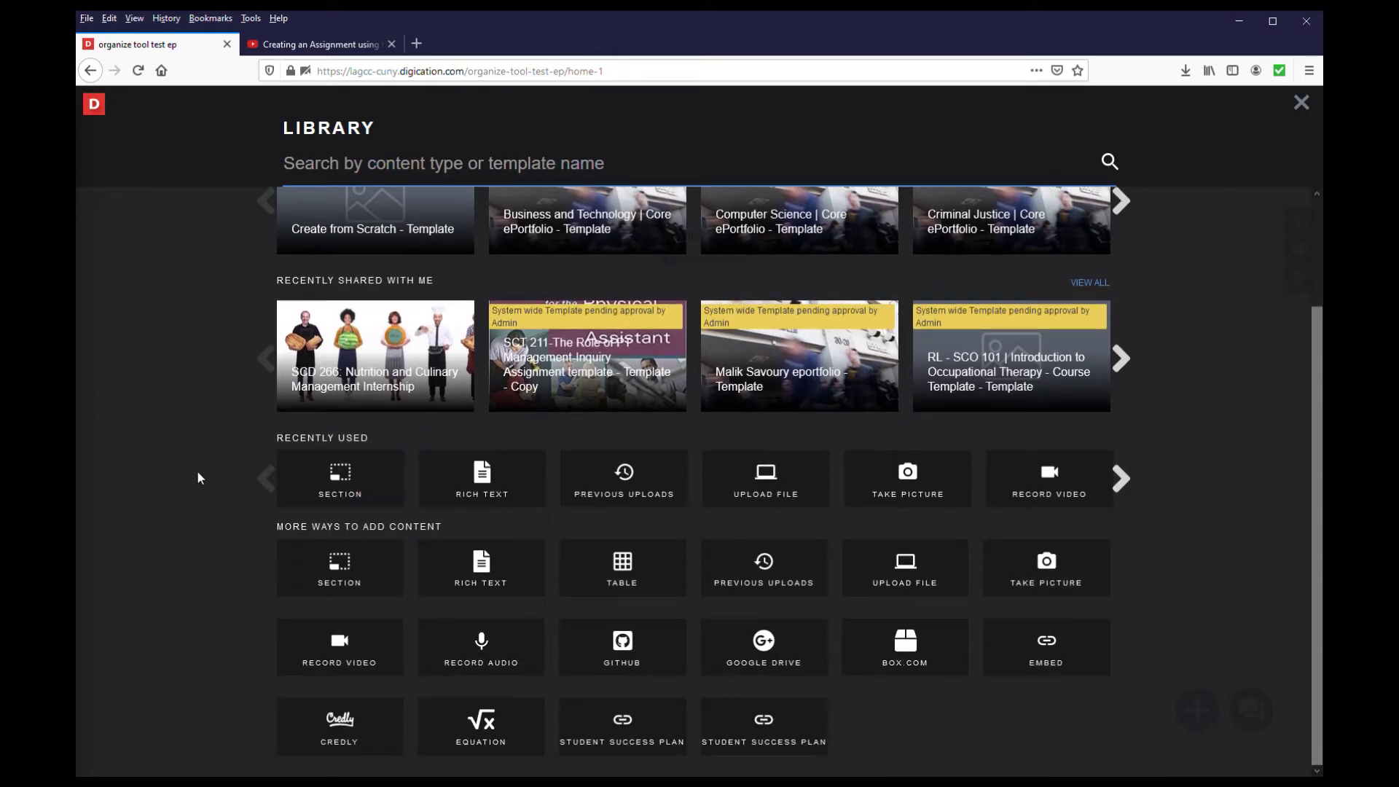
{"action": "left_click", "coordinate": [475, 482]}
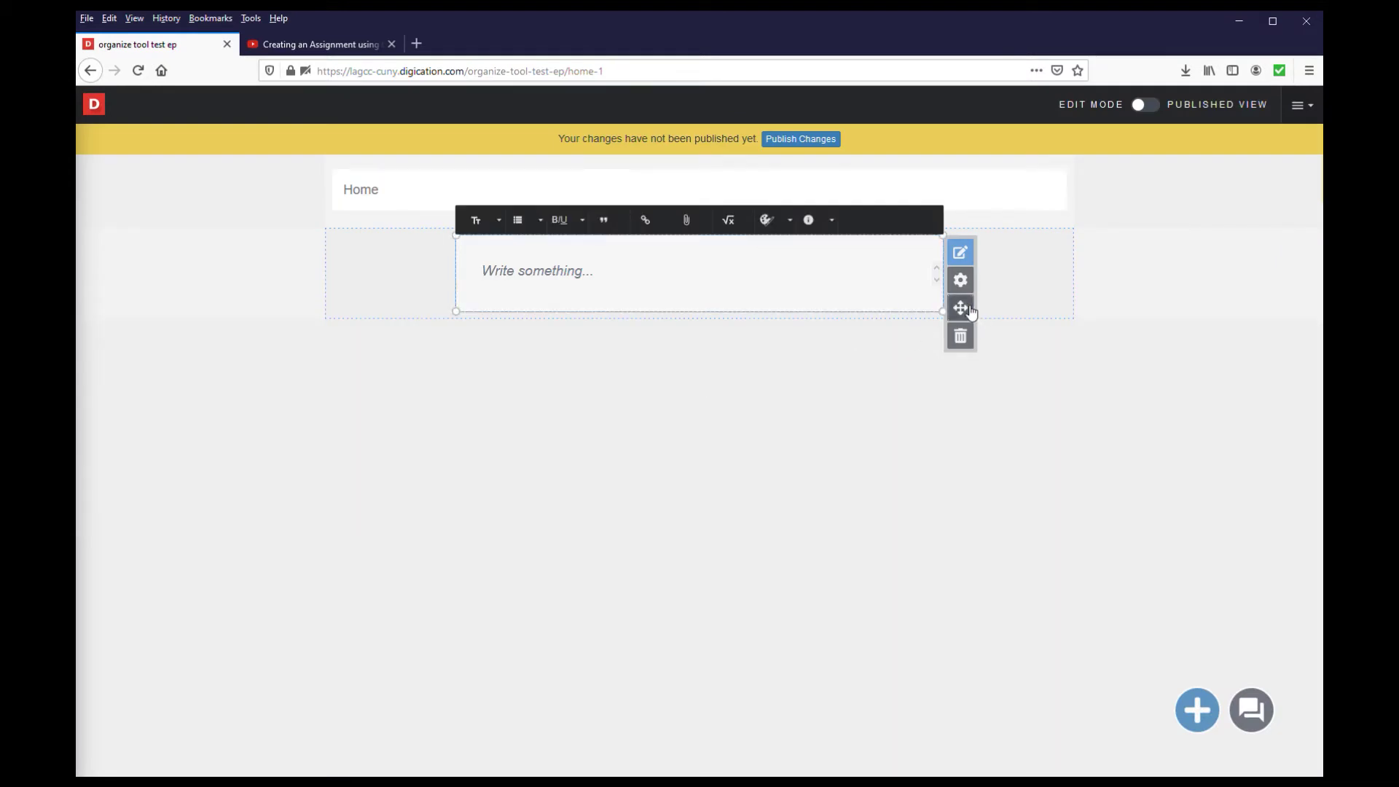
{"action": "left_click_drag", "start_coordinate": [960, 308], "coordinate": [865, 343]}
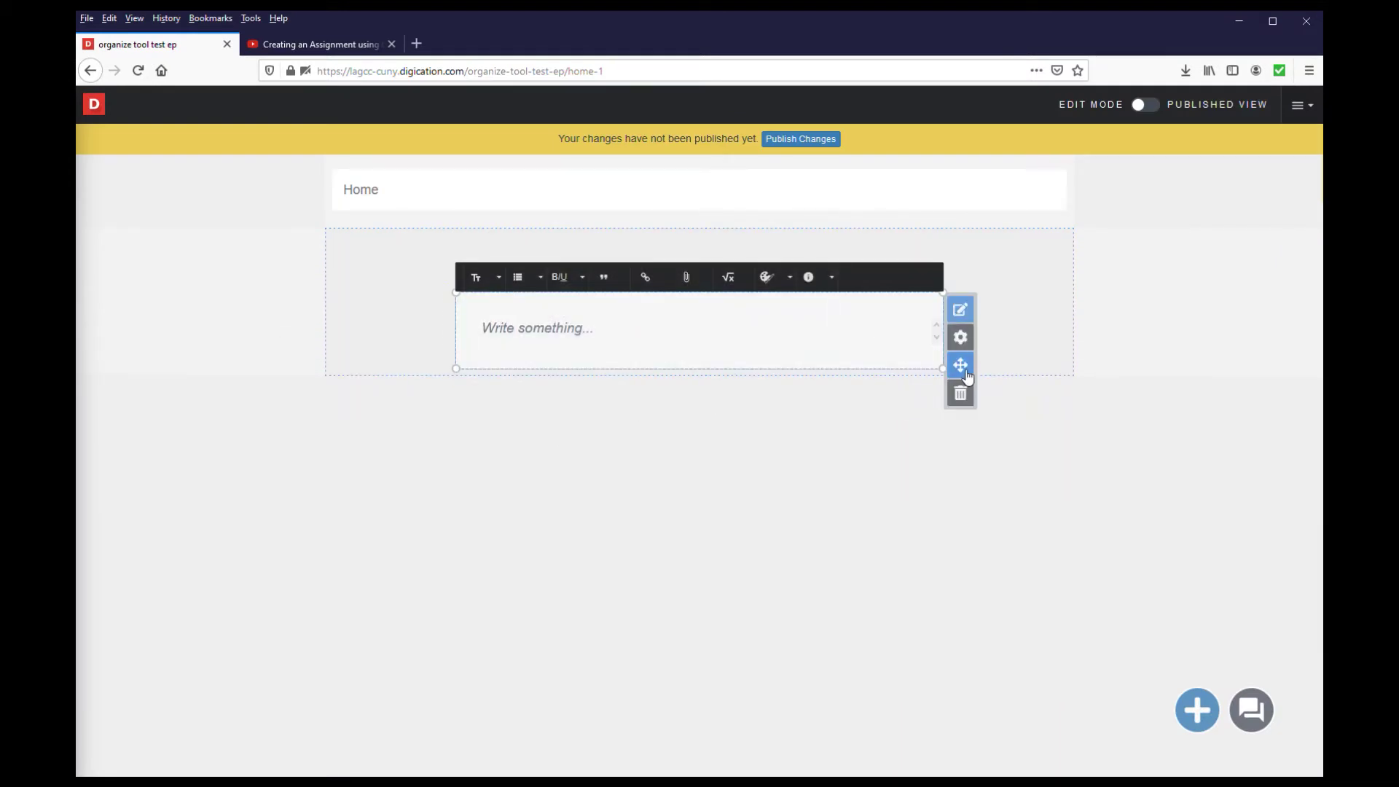
{"action": "left_click", "coordinate": [882, 397]}
{"action": "left_click", "coordinate": [640, 340]}
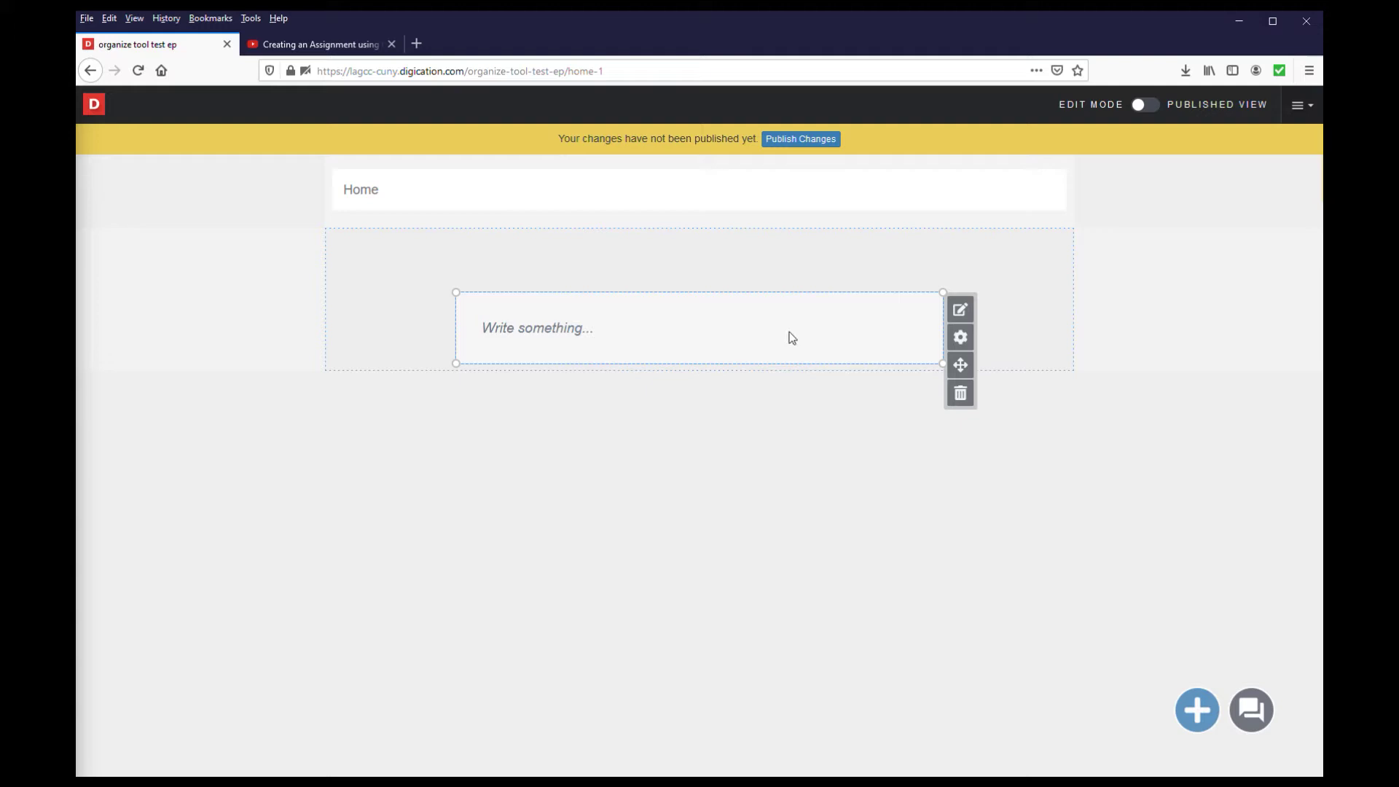
Step: Type 'Hello world' in the text block and paste a lorem ipsum paragraph beneath it
{"action": "left_click", "coordinate": [960, 310]}
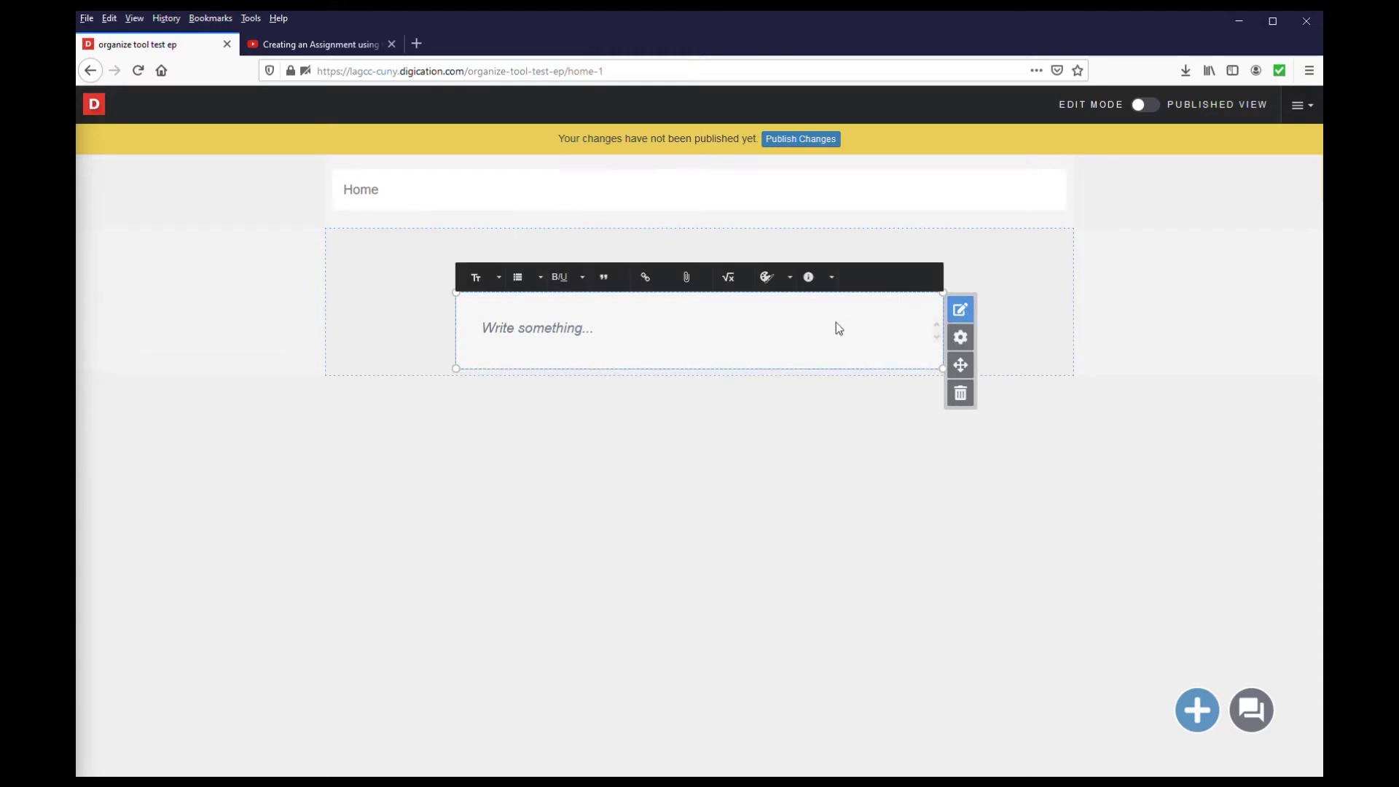
{"action": "type", "text": "He"}
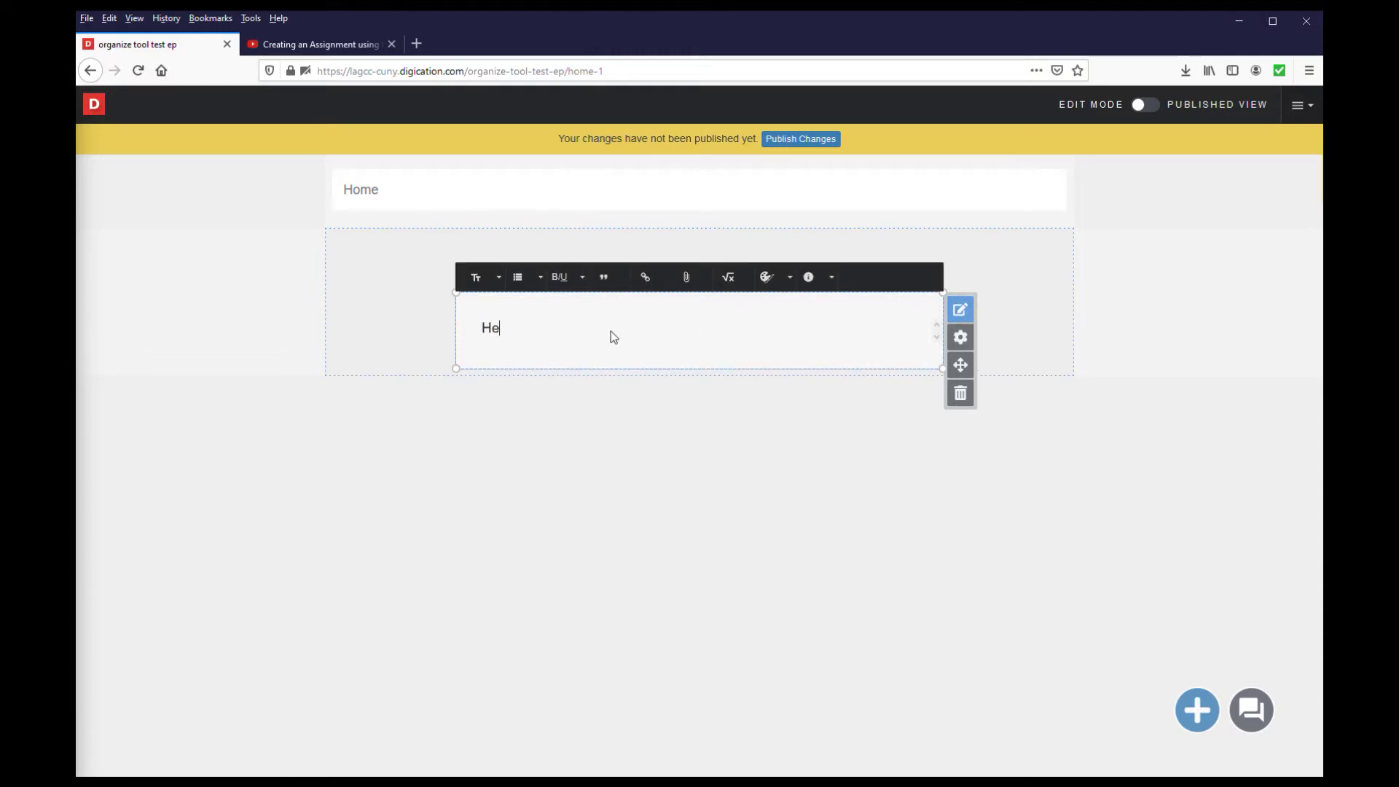
{"action": "type", "text": "llo world"}
{"action": "key", "text": "Return"}
{"action": "type", "text": "It is a long established fact that a reader will be distracted by the readable content of a page when looking at its layout. The point of using Lorem Ipsum is that it has a more-or-less normal distribution of letters, as opposed to using 'Content here, content here', making it look like readable English. Many desktop publishing packages and web  page editors now use Lorem Ipsum as their default model text, and a  search for 'lorem ipsum' will uncover many web sites still in their  infancy. Various versions have evolved over the years, sometimes by  accident, sometimes on purpose (injected humour and the like)."}
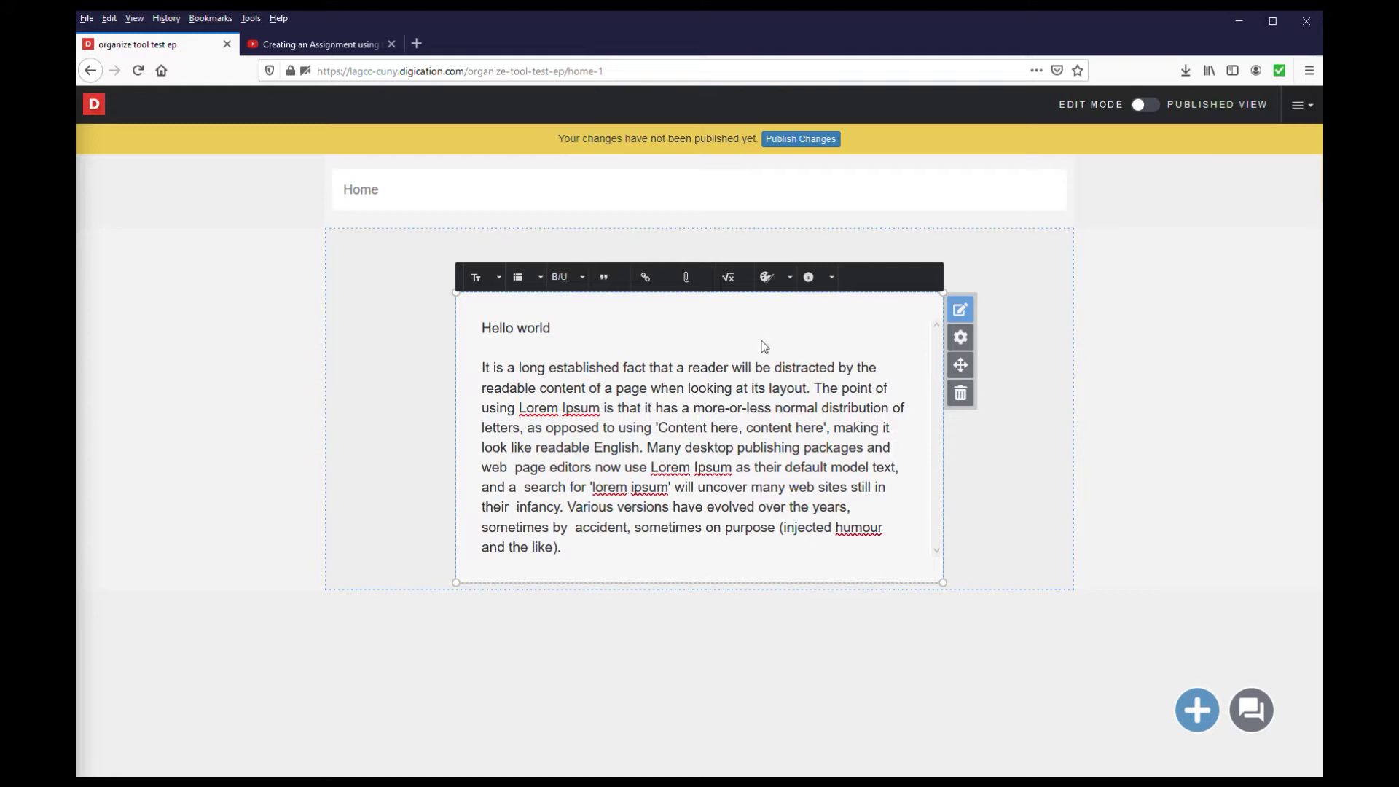
{"action": "left_click", "coordinate": [962, 338]}
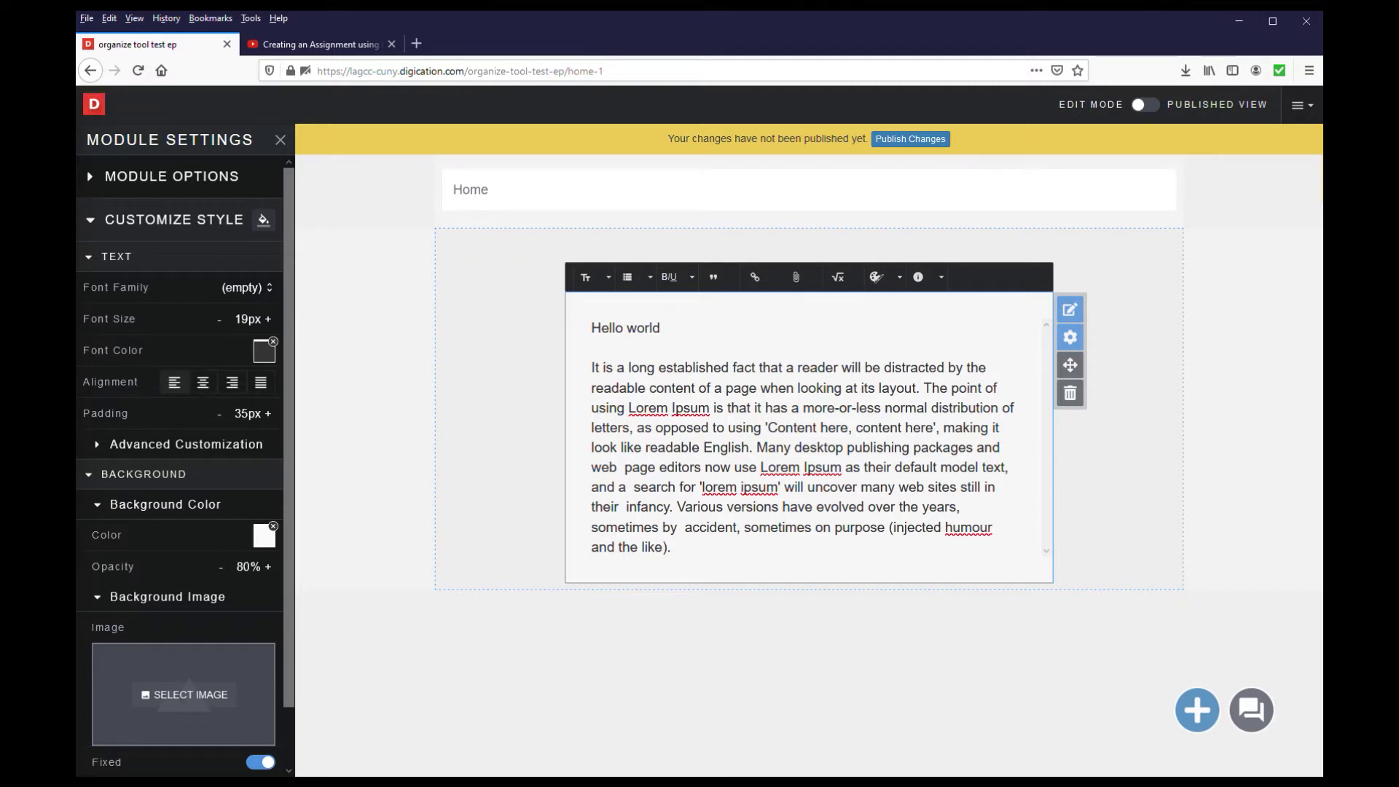
{"action": "left_click", "coordinate": [595, 344]}
{"action": "left_click_drag", "start_coordinate": [592, 324], "coordinate": [691, 531]}
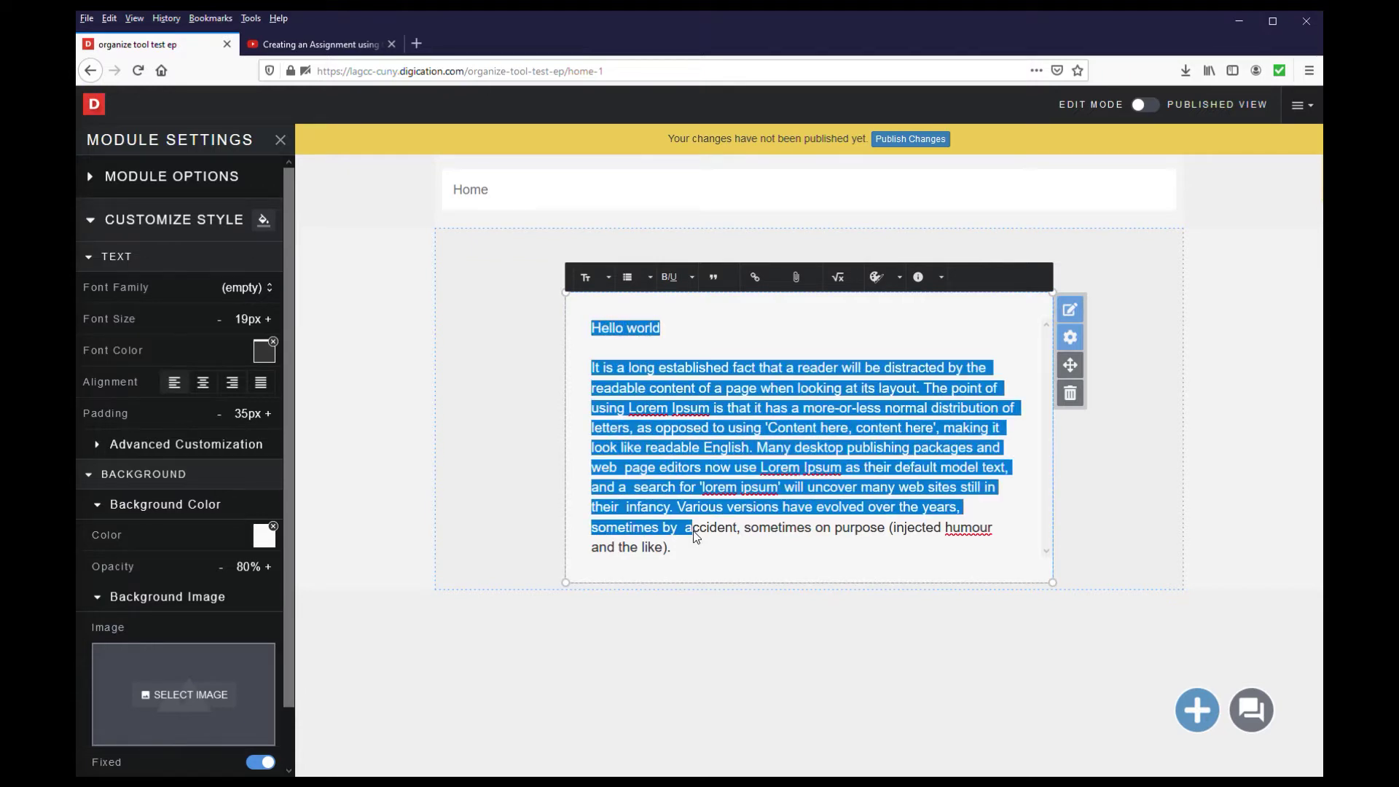
{"action": "left_click", "coordinate": [704, 341]}
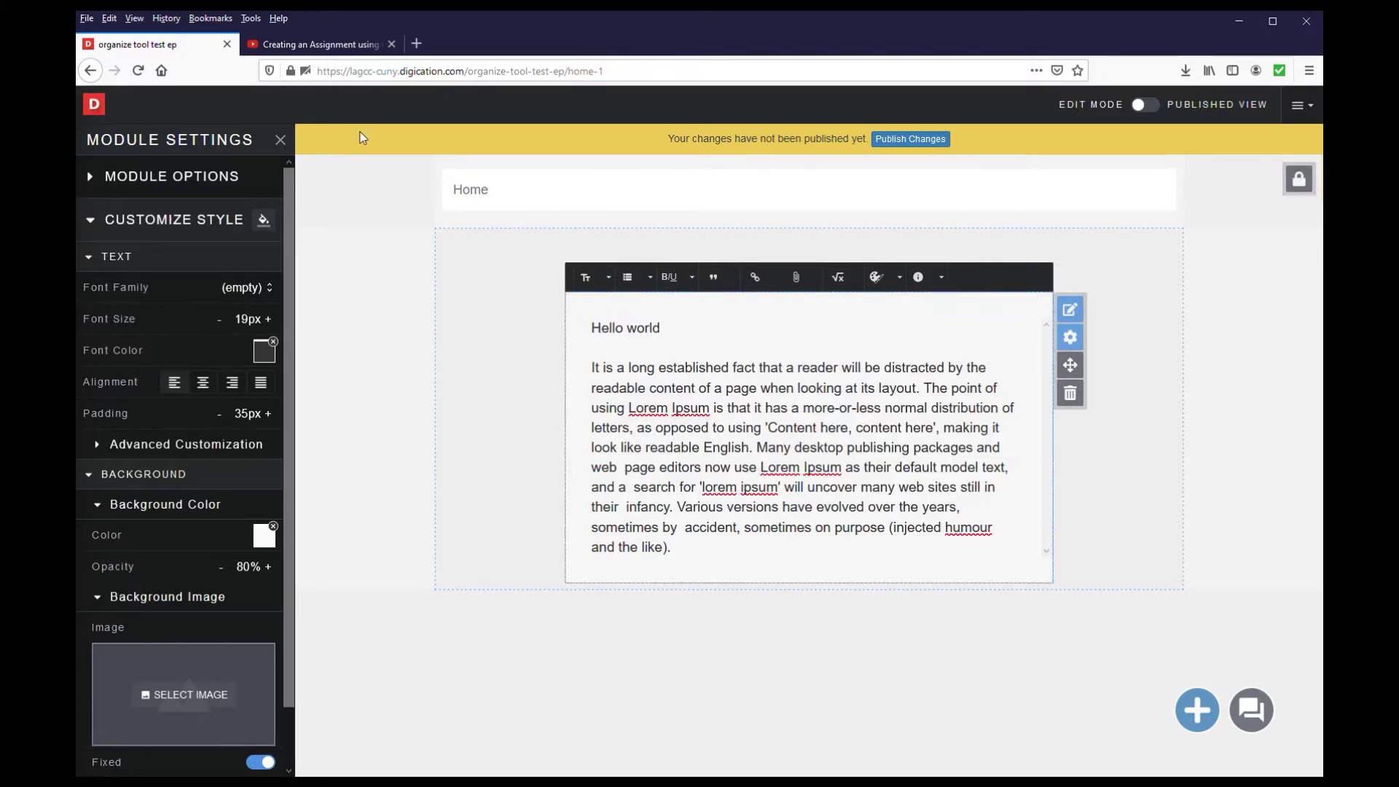
Step: Close module settings and select 'It is a long' to show bold, italic and underline options
{"action": "left_click", "coordinate": [280, 139]}
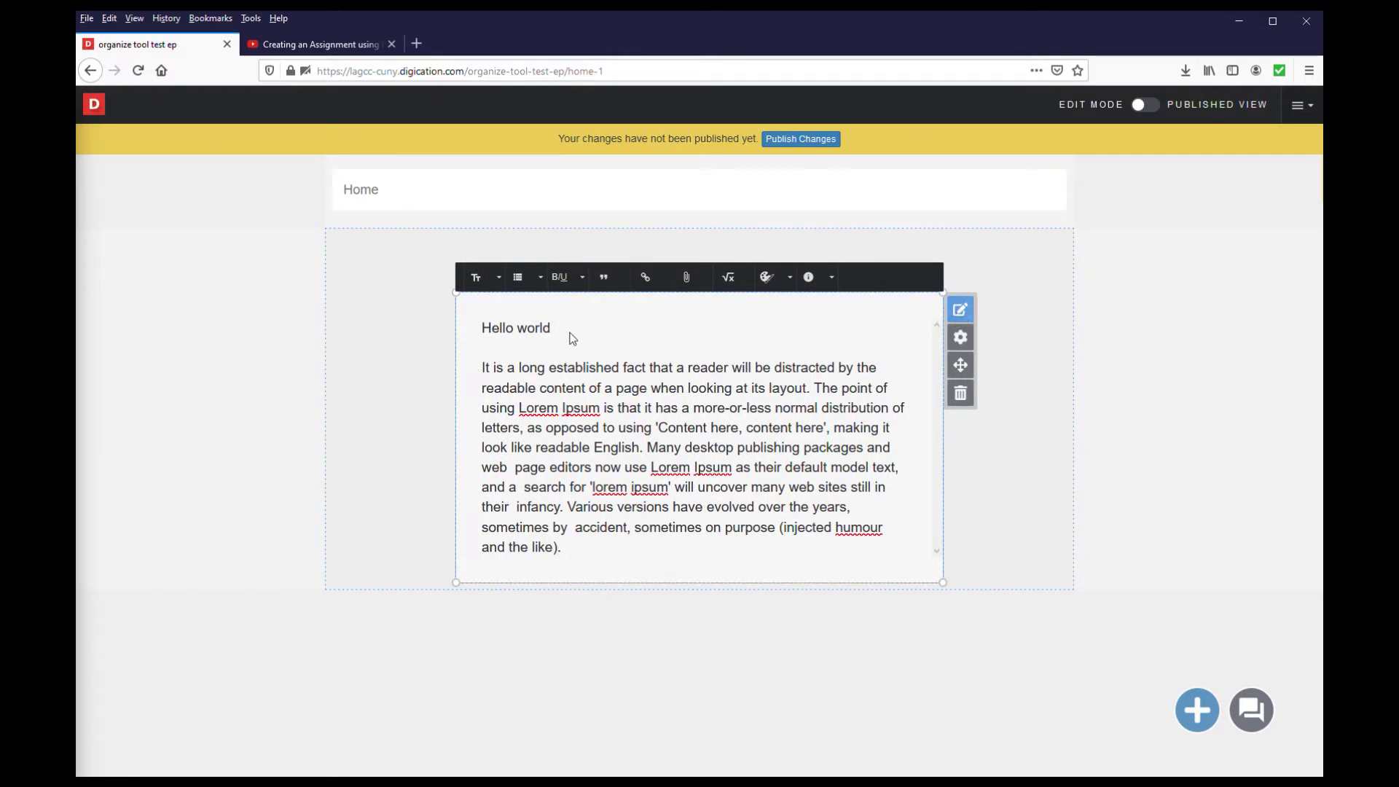
{"action": "left_click_drag", "start_coordinate": [480, 368], "coordinate": [549, 377]}
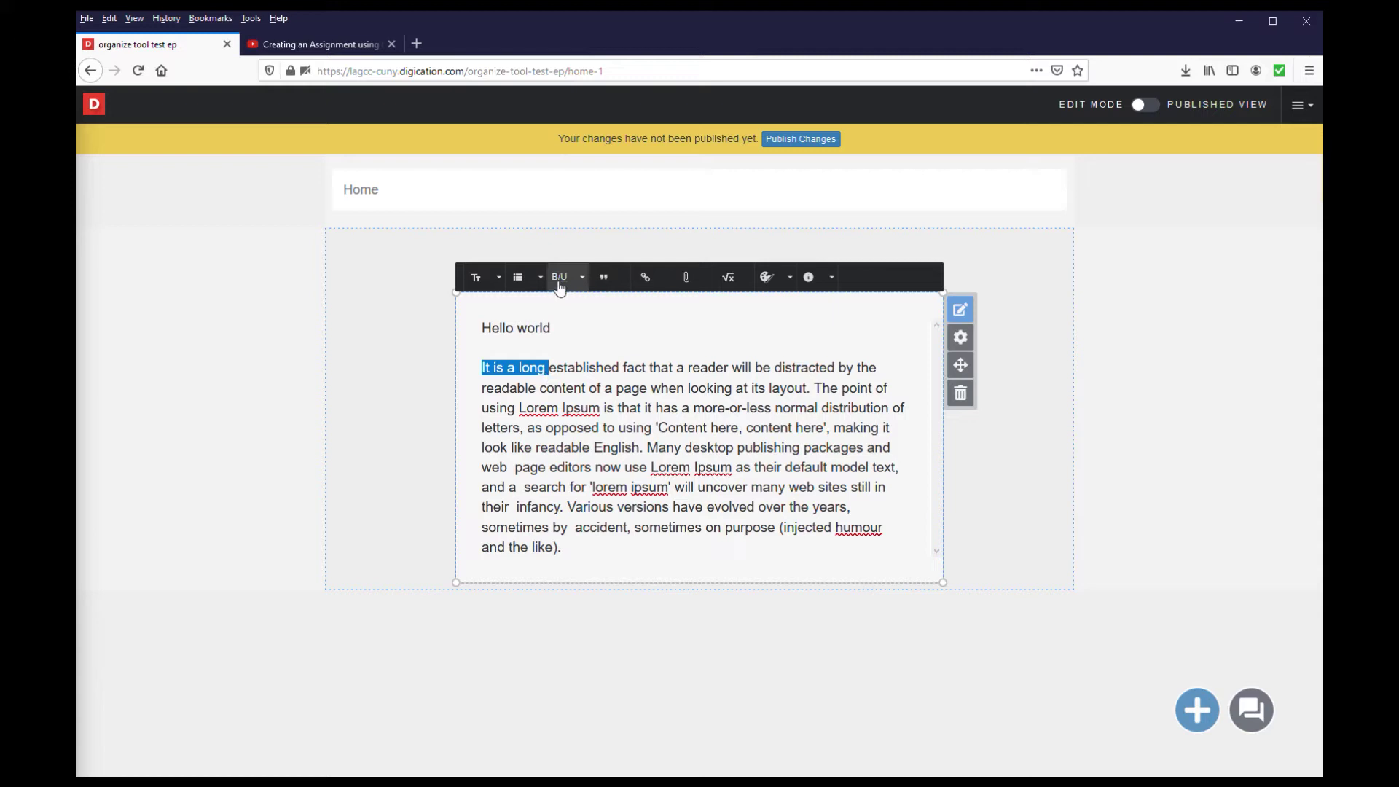
{"action": "left_click", "coordinate": [583, 281]}
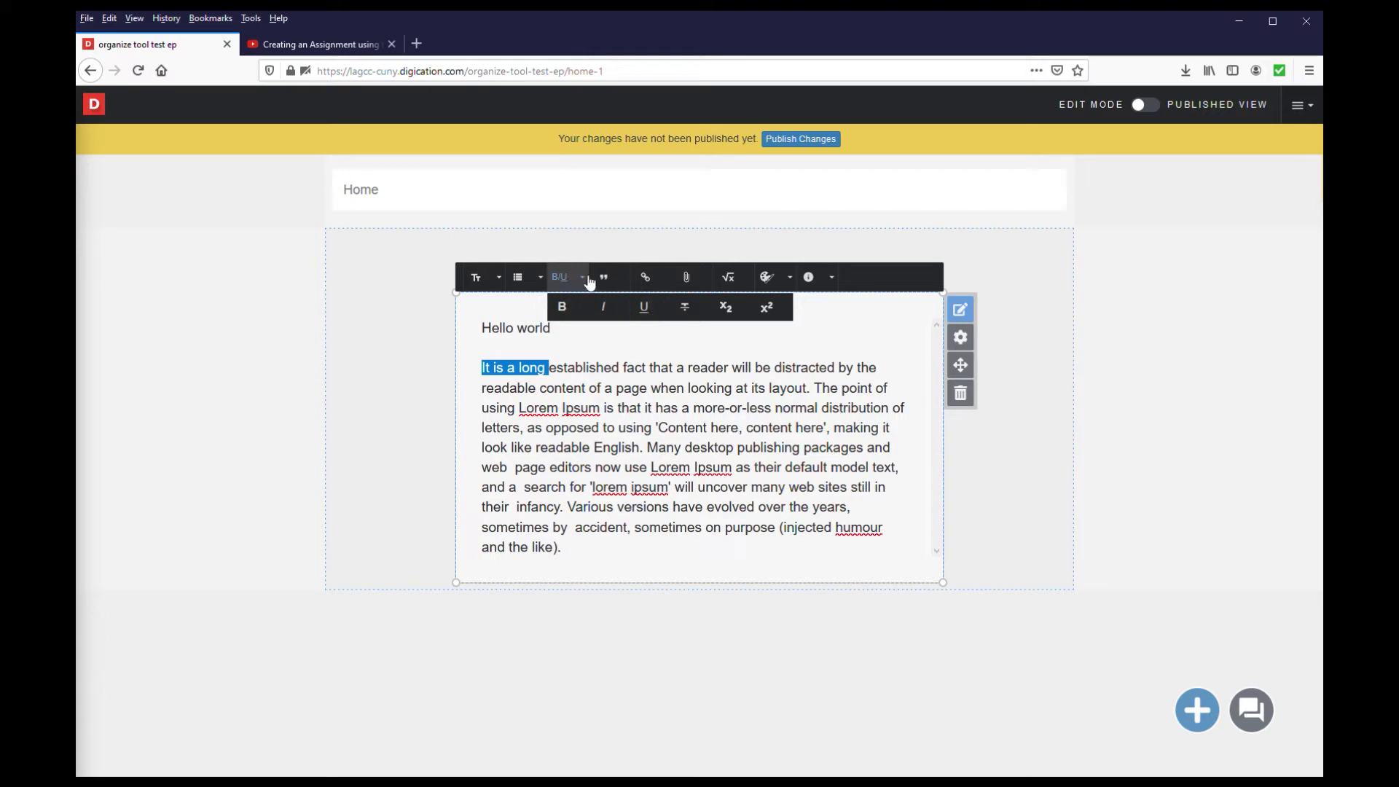
Step: Override the font size of the selected words, settling on 17
{"action": "left_click", "coordinate": [779, 284]}
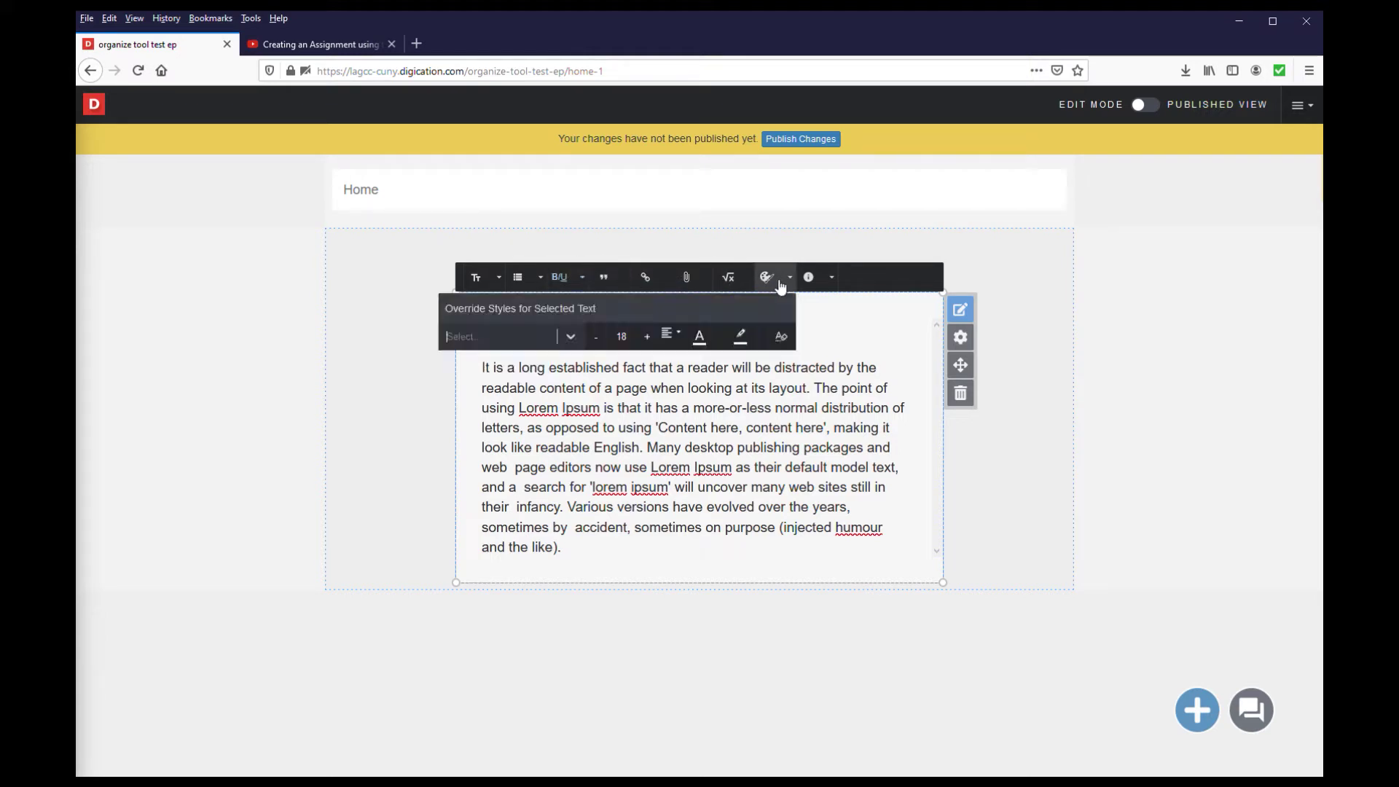
{"action": "left_click", "coordinate": [572, 337]}
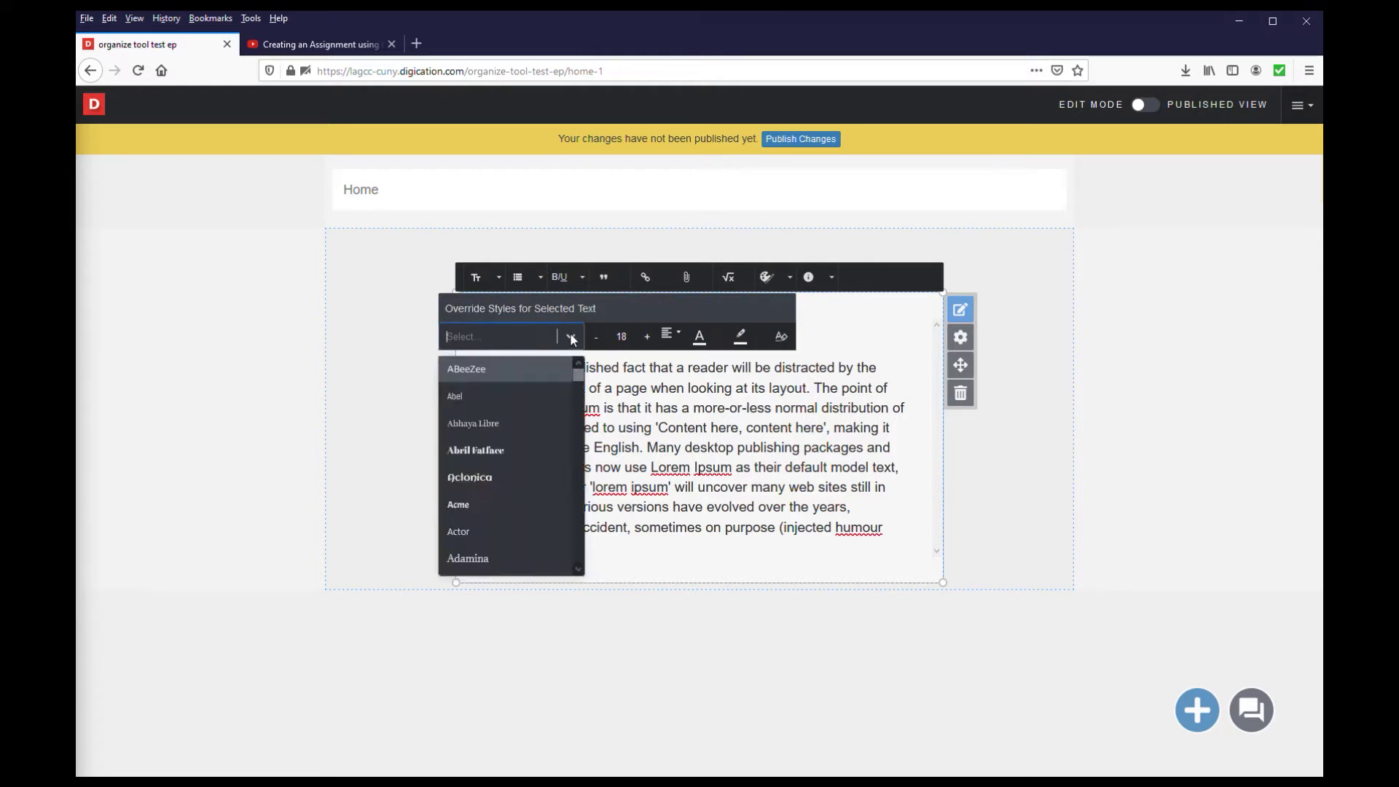
{"action": "left_click", "coordinate": [572, 338]}
{"action": "left_click", "coordinate": [645, 337]}
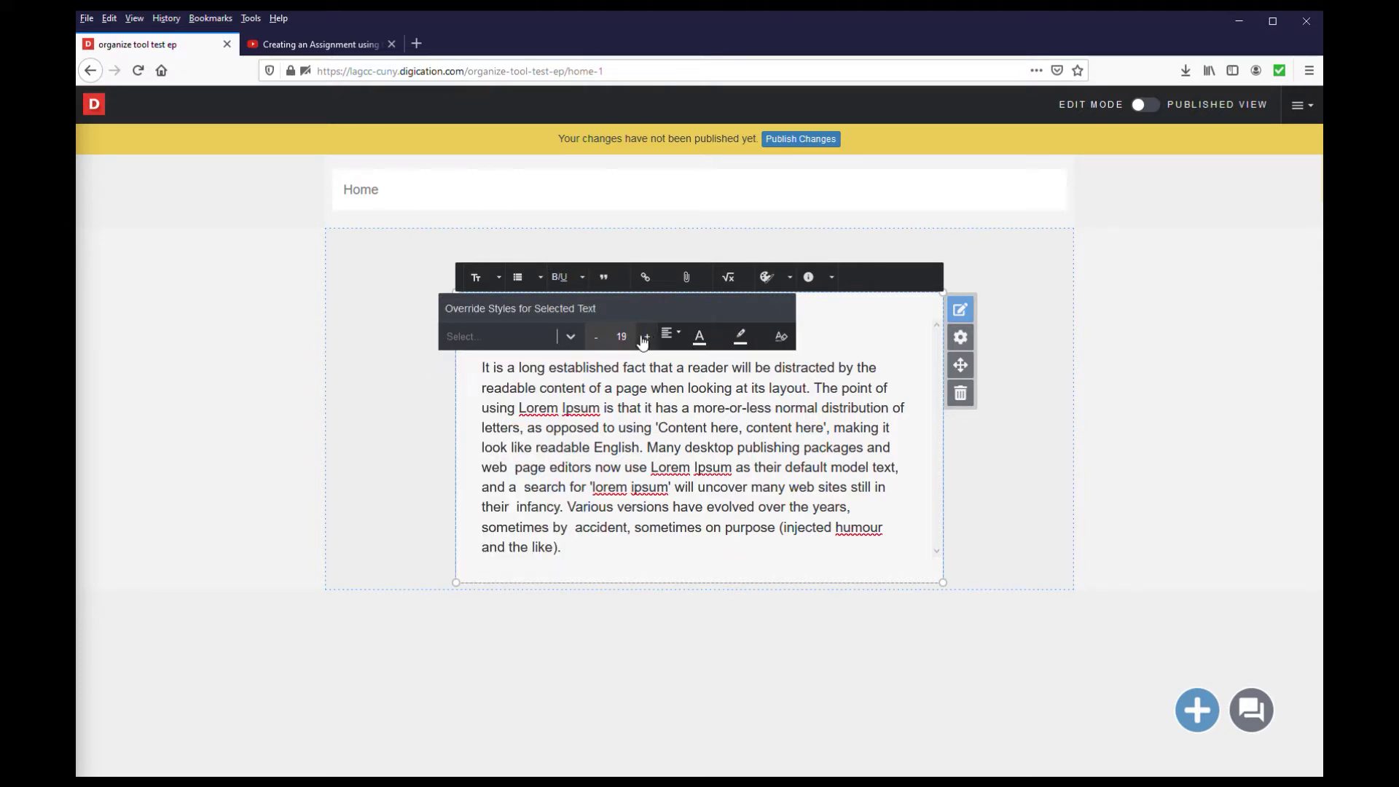
{"action": "left_click", "coordinate": [596, 337]}
{"action": "left_click", "coordinate": [596, 337]}
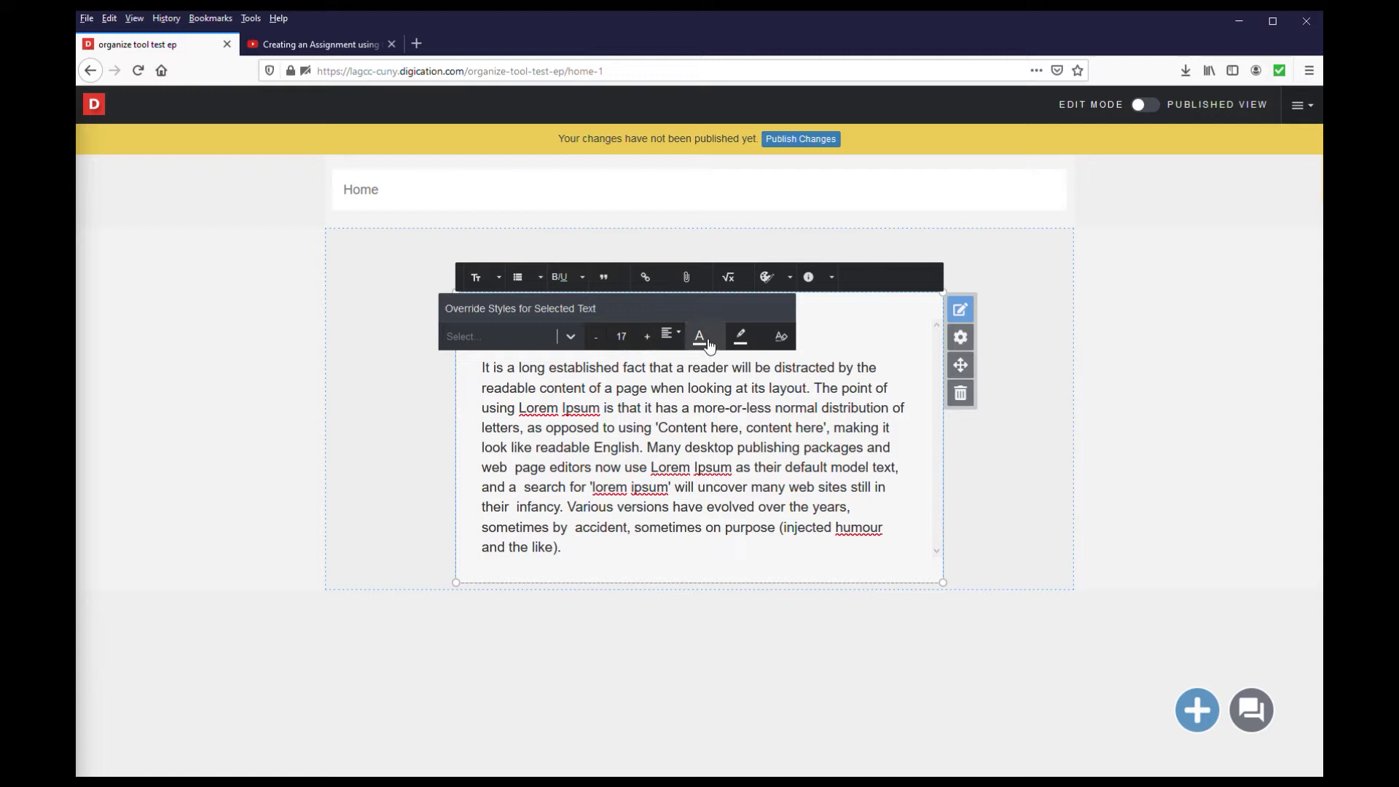
{"action": "left_click", "coordinate": [810, 339]}
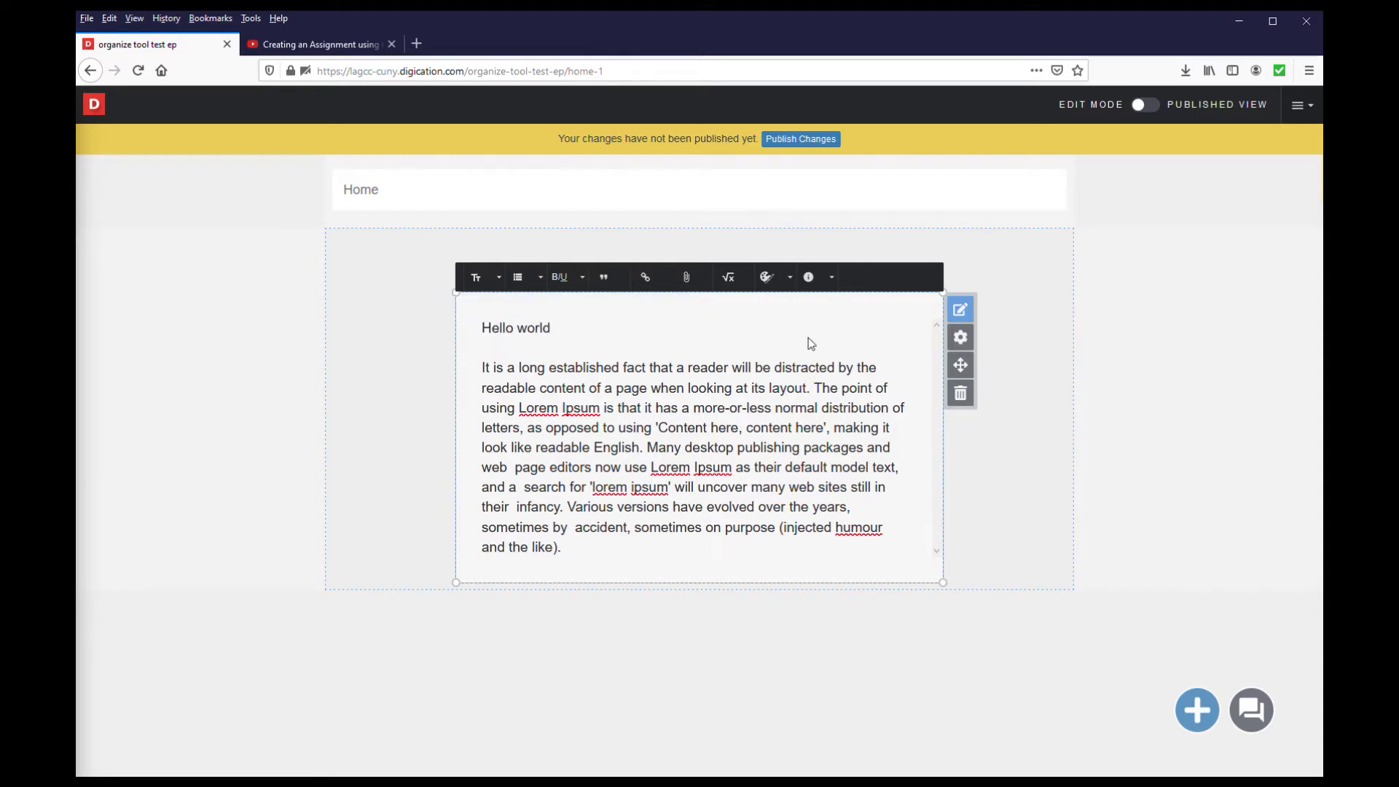
{"action": "left_click", "coordinate": [678, 344]}
{"action": "left_click_drag", "start_coordinate": [480, 373], "coordinate": [545, 373]}
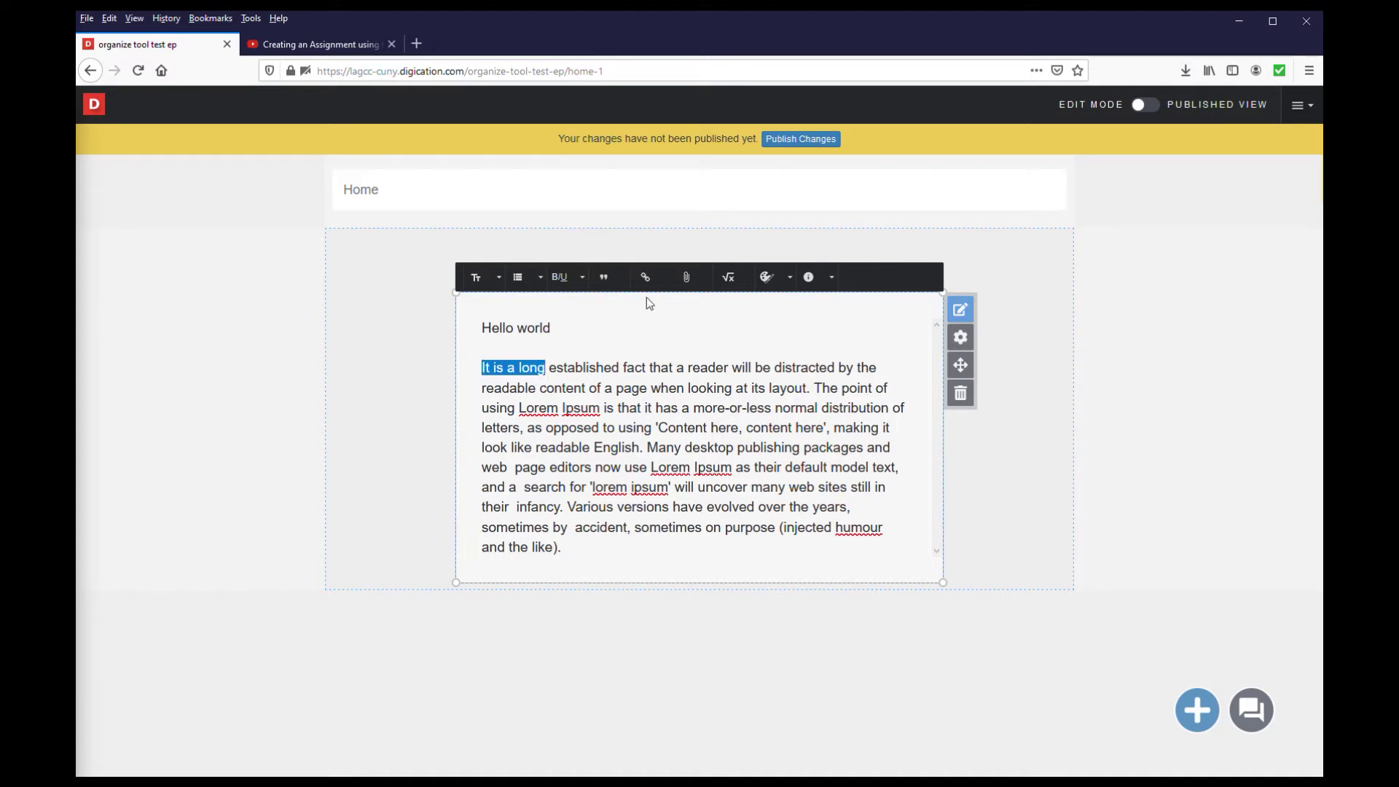
{"action": "left_click", "coordinate": [645, 277]}
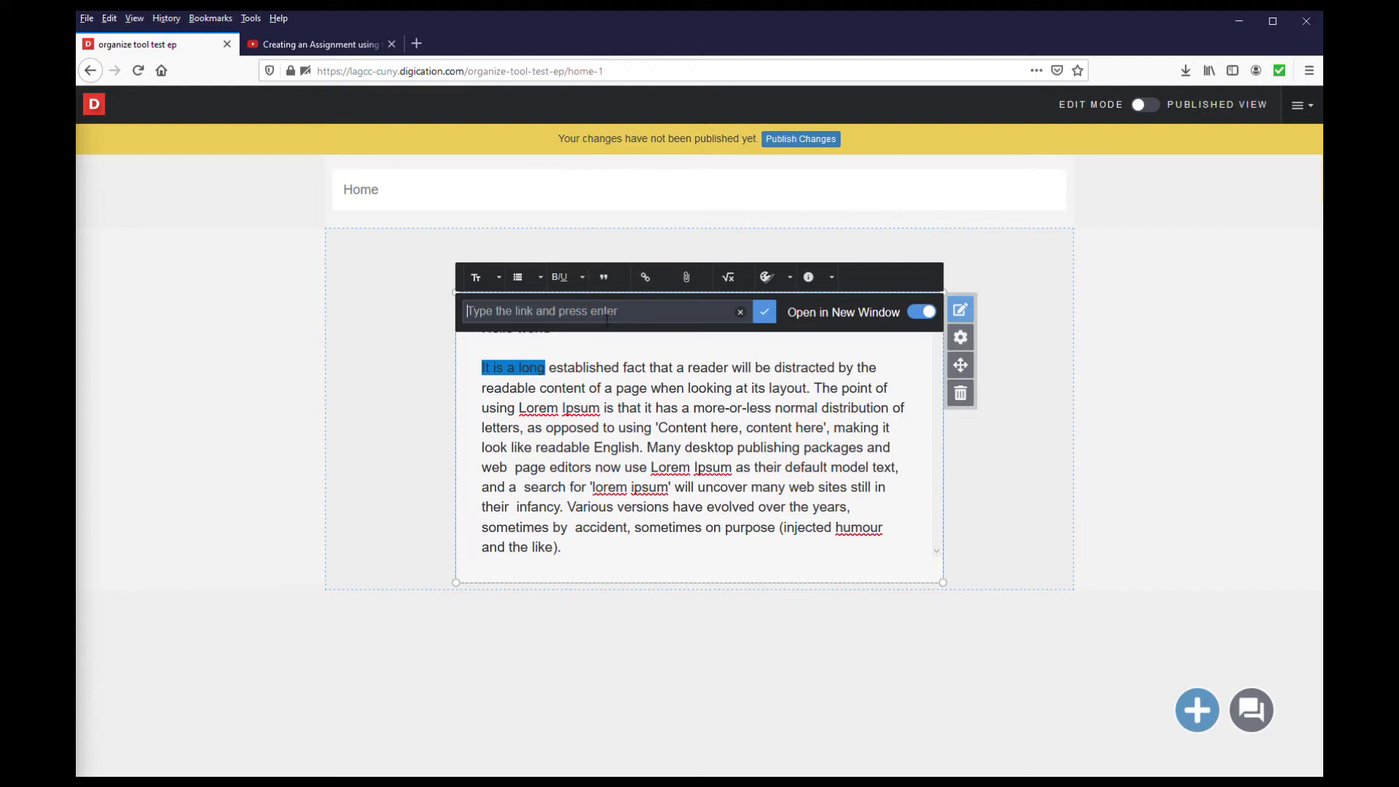
{"action": "type", "text": "http://www.google.com"}
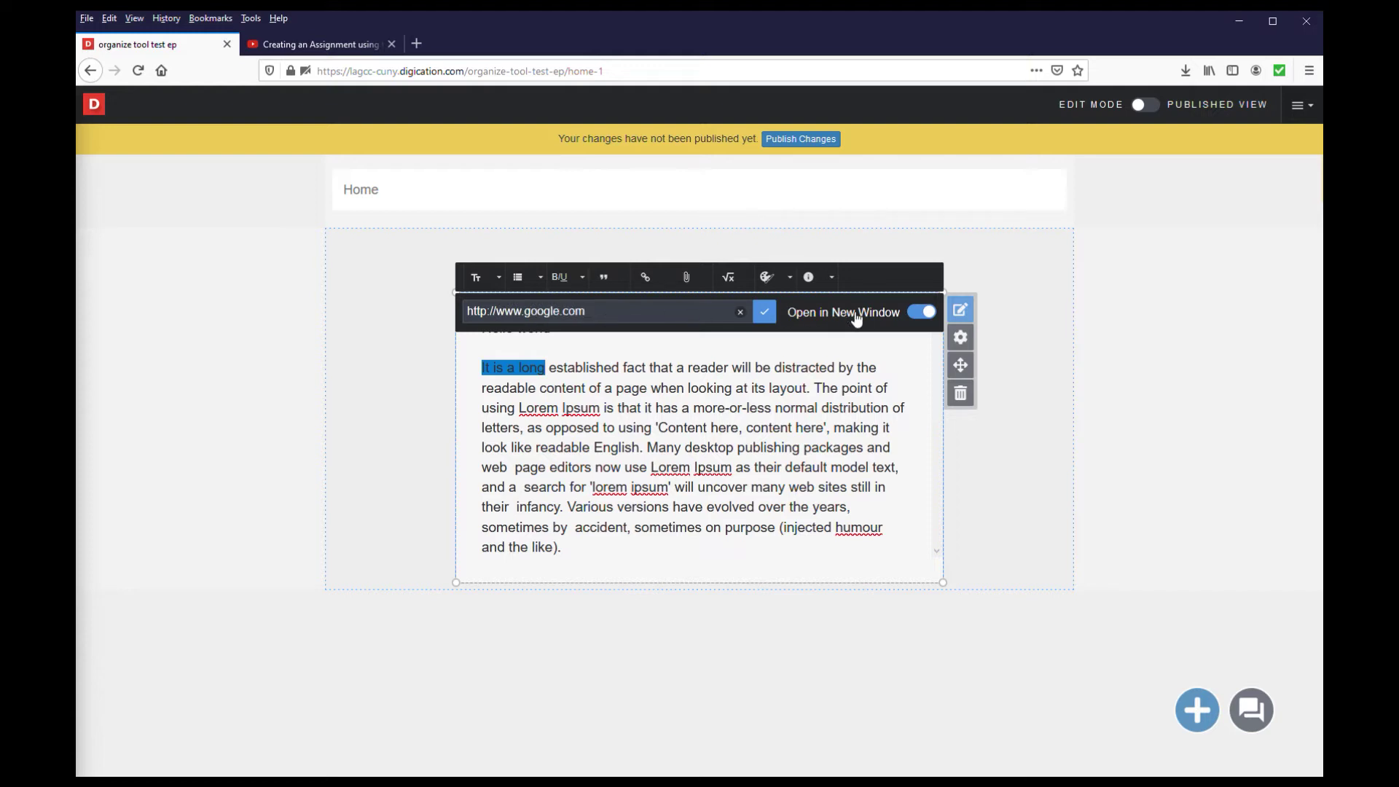
{"action": "left_click", "coordinate": [922, 313]}
{"action": "left_click", "coordinate": [933, 313]}
{"action": "left_click", "coordinate": [775, 317]}
Step: Test the 'It is a long' link in a new tab, then return to the editor tab
{"action": "left_click", "coordinate": [427, 348]}
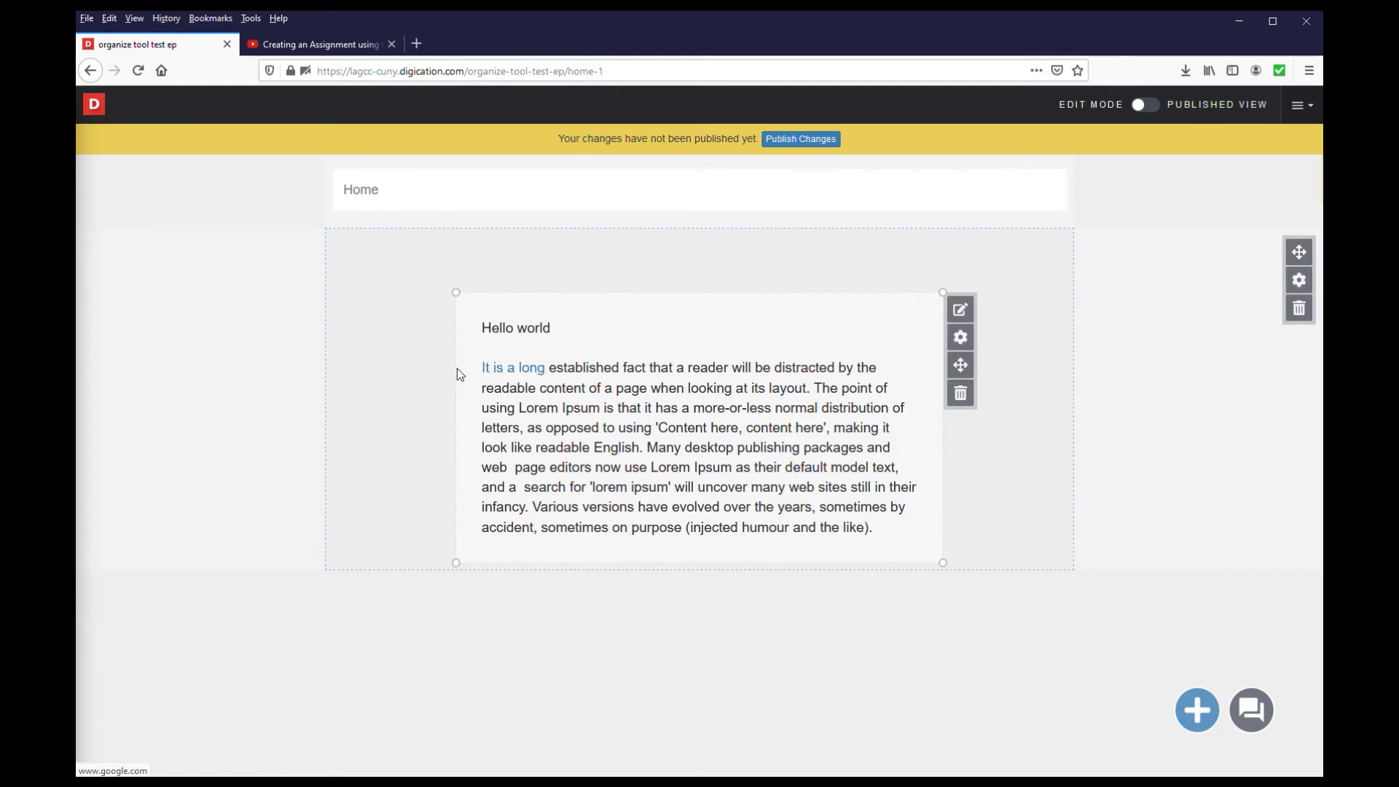
{"action": "left_click", "coordinate": [518, 373]}
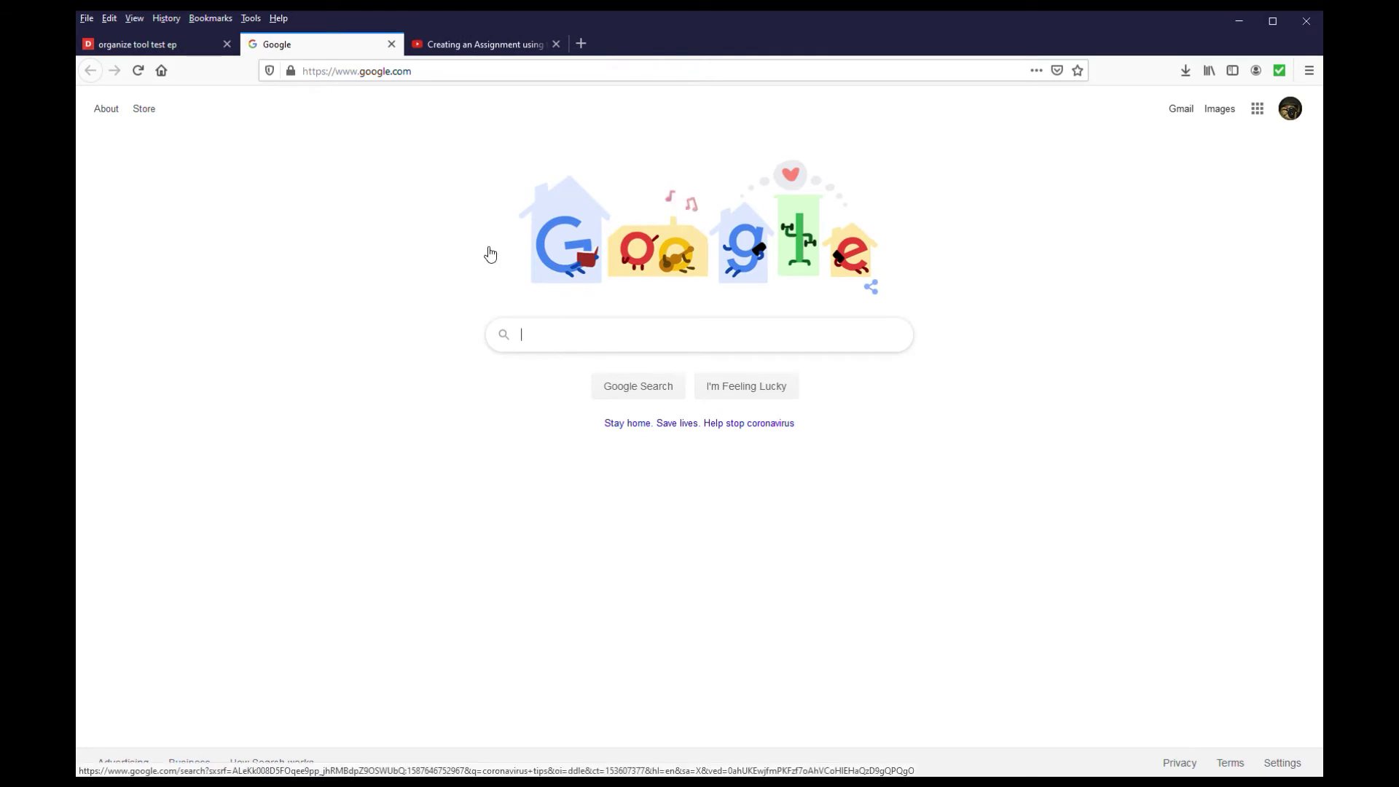
{"action": "left_click", "coordinate": [172, 45]}
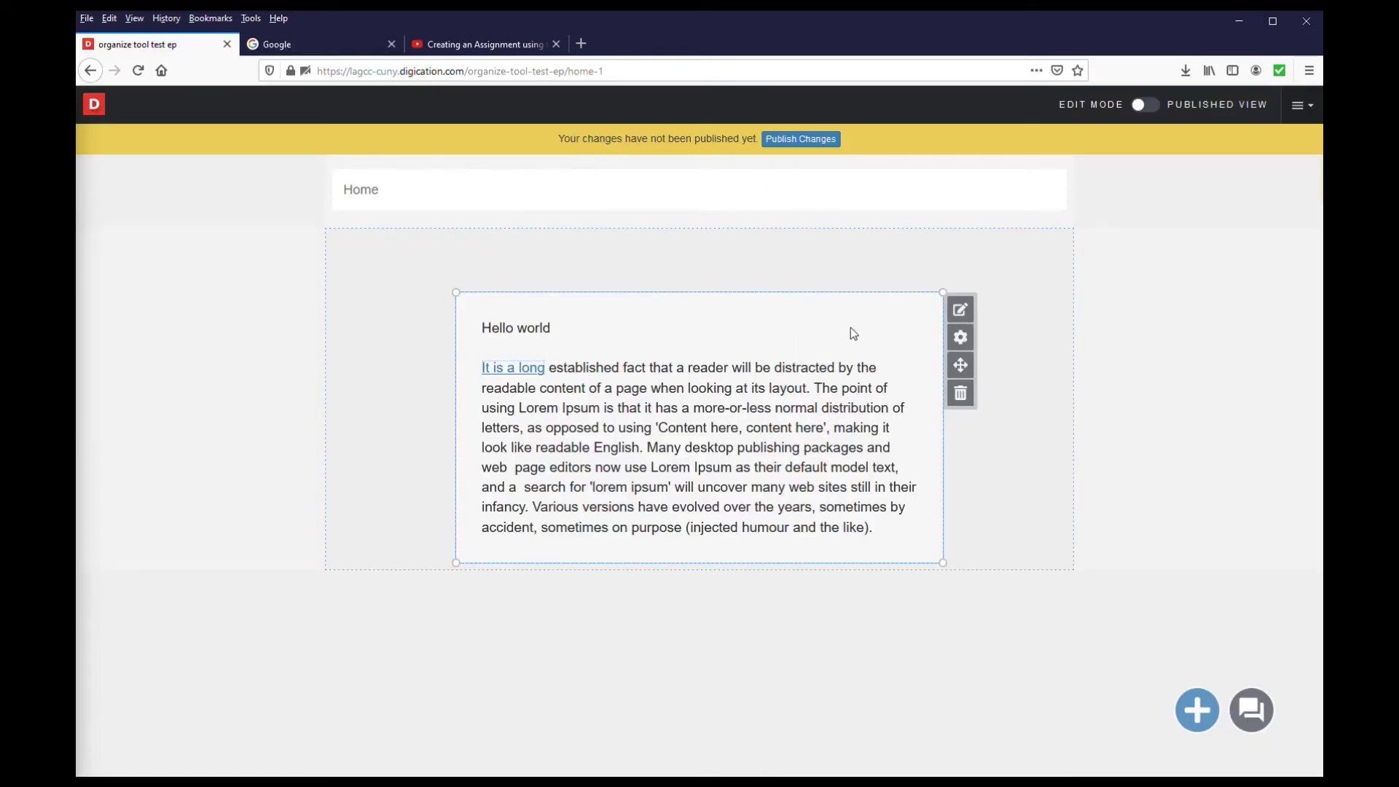
Step: Link the words 'fact that' to an uploaded test_word_document.docx file
{"action": "left_click", "coordinate": [960, 310]}
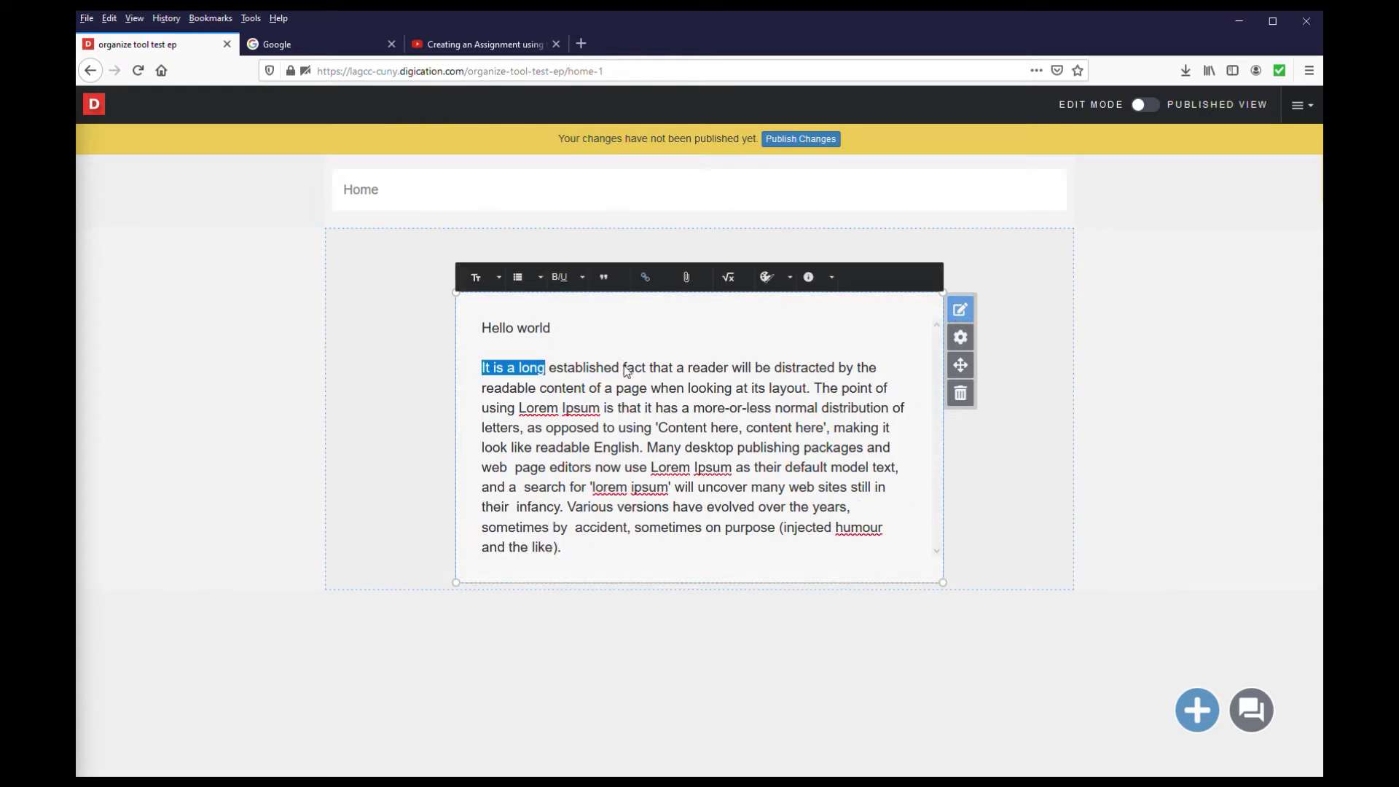
{"action": "left_click_drag", "start_coordinate": [623, 368], "coordinate": [680, 369]}
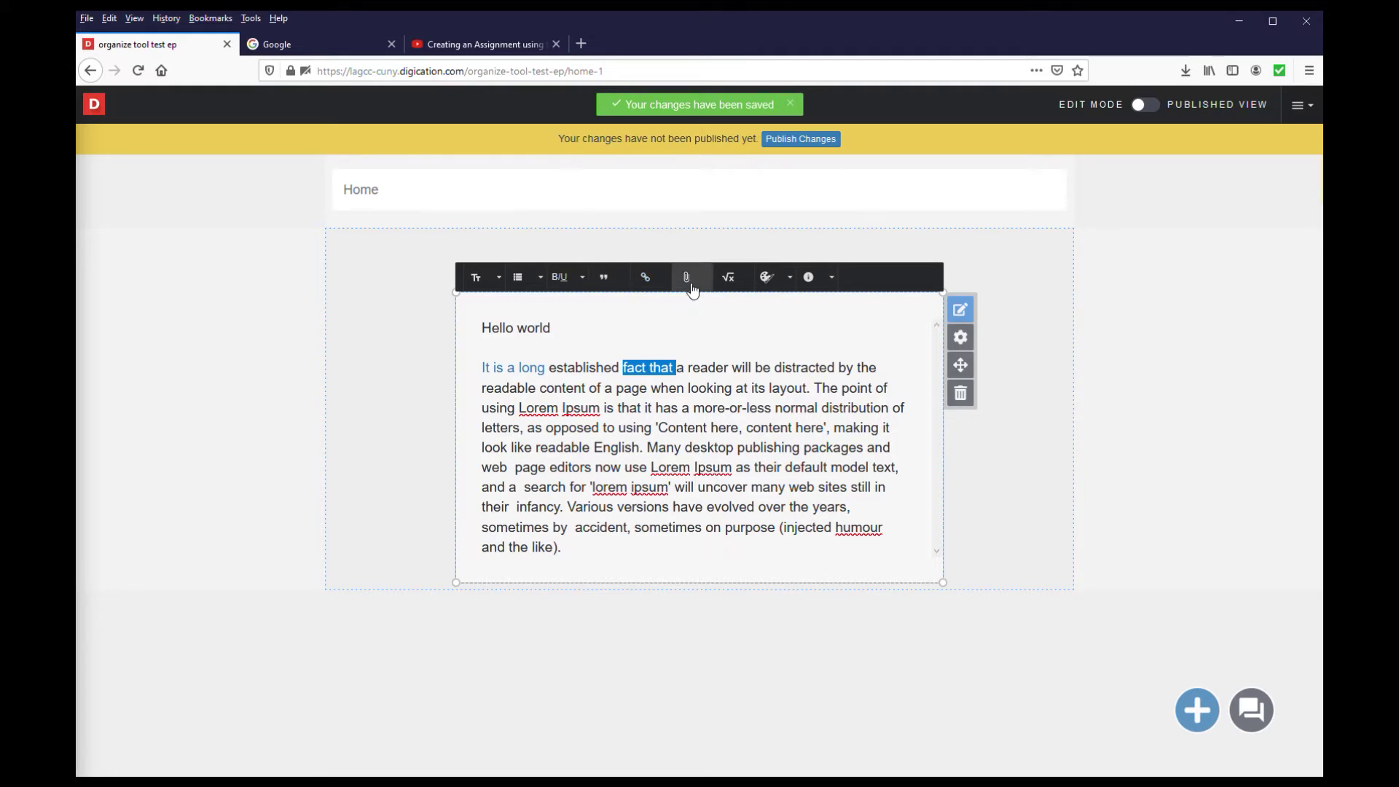
{"action": "left_click", "coordinate": [686, 280]}
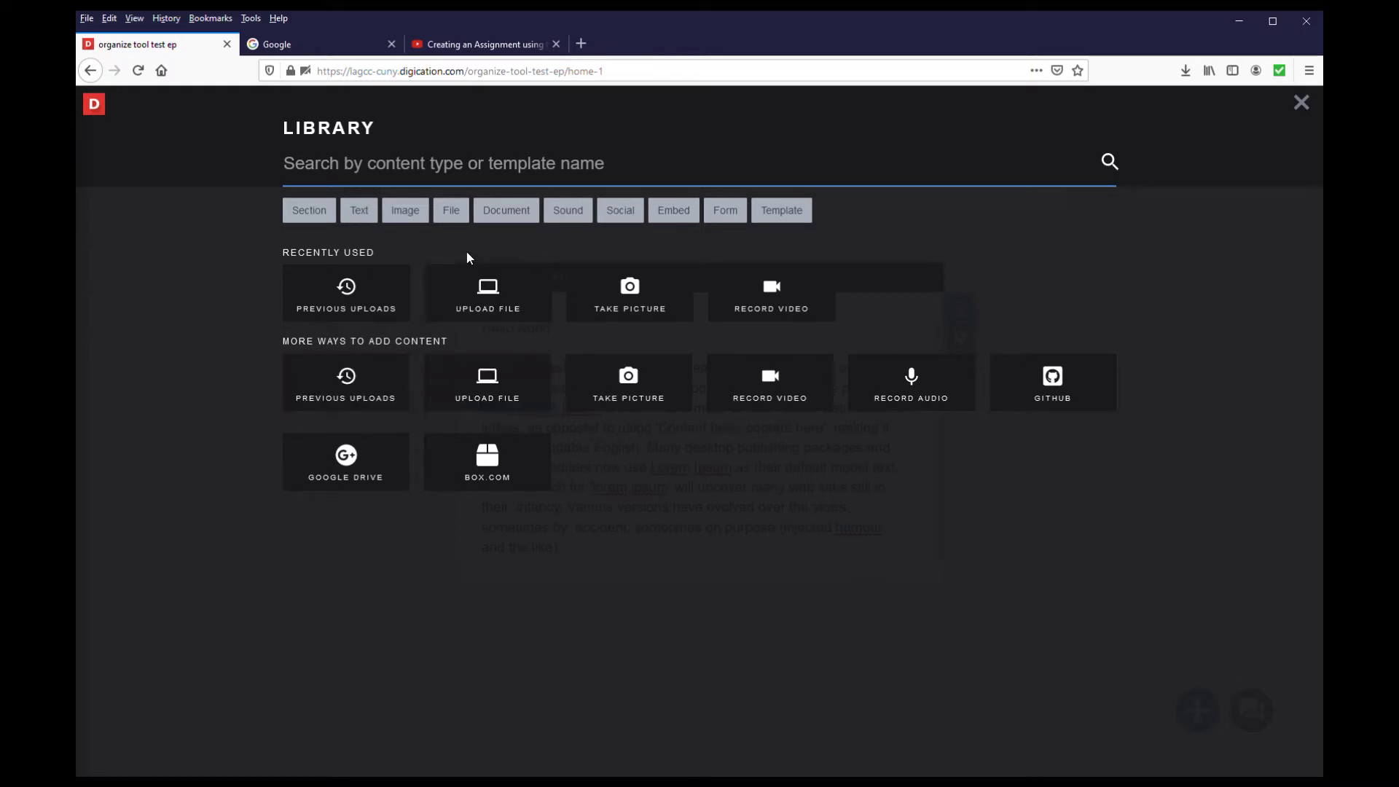
{"action": "left_click", "coordinate": [499, 296]}
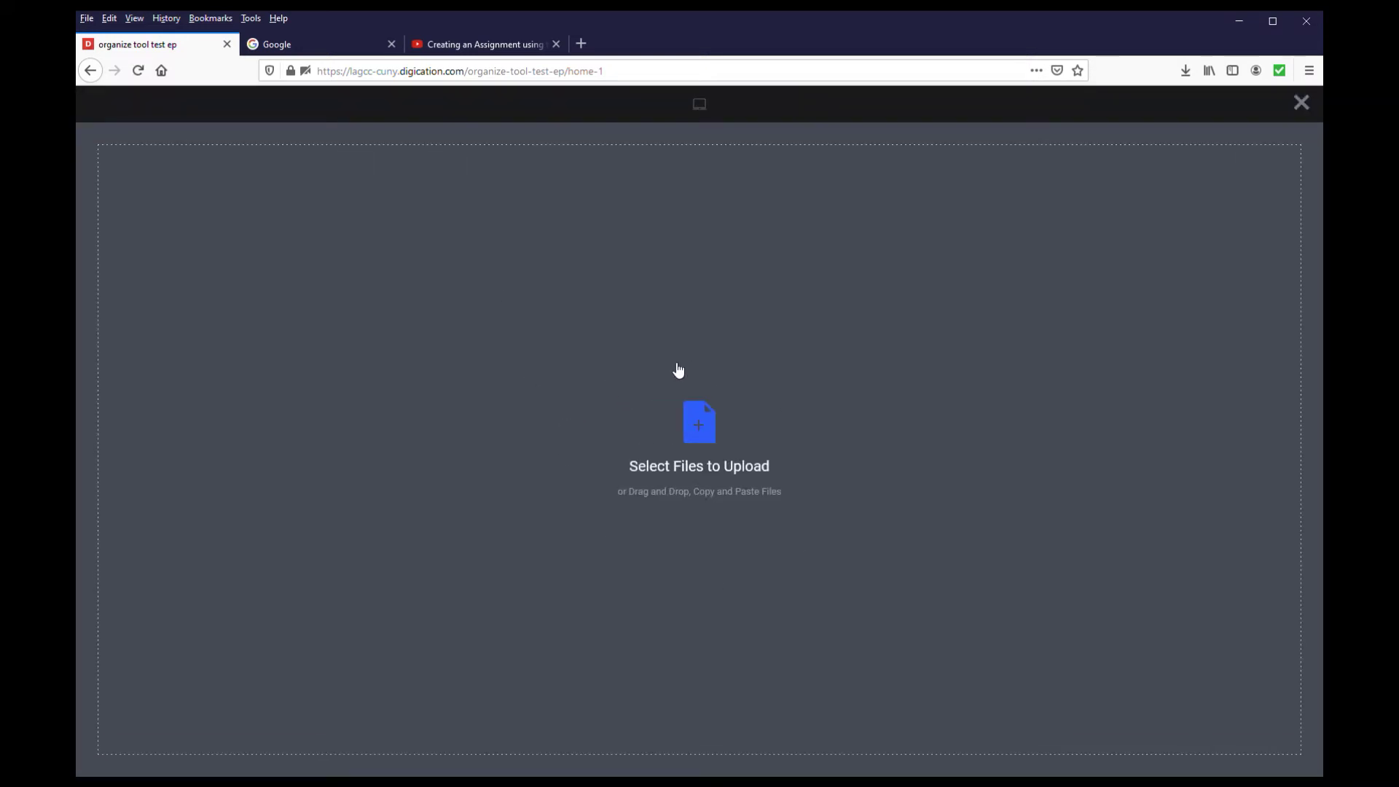
{"action": "left_click", "coordinate": [694, 443]}
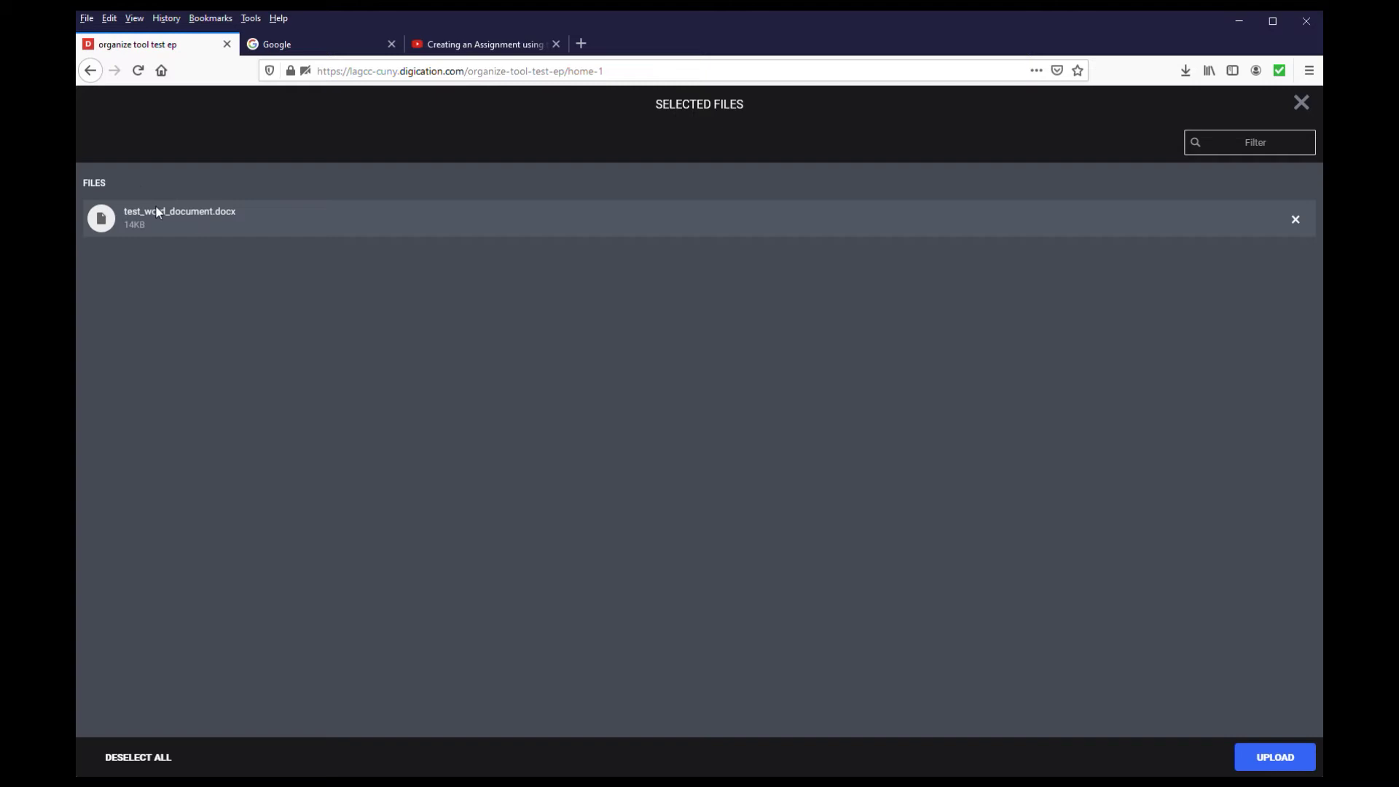
{"action": "left_click", "coordinate": [1272, 761]}
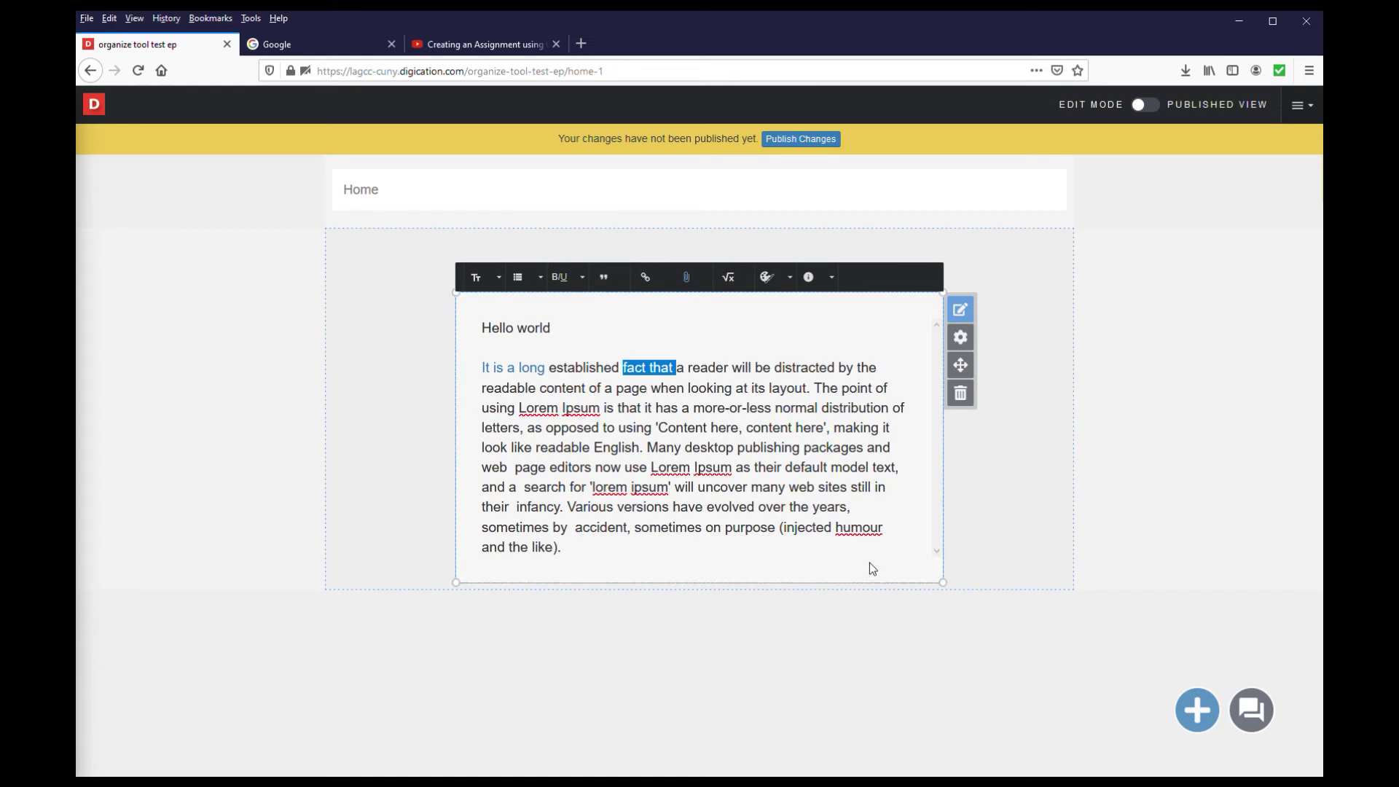
Step: Check the 'fact that' link's open and download options, then close the Google tab
{"action": "left_click", "coordinate": [392, 362]}
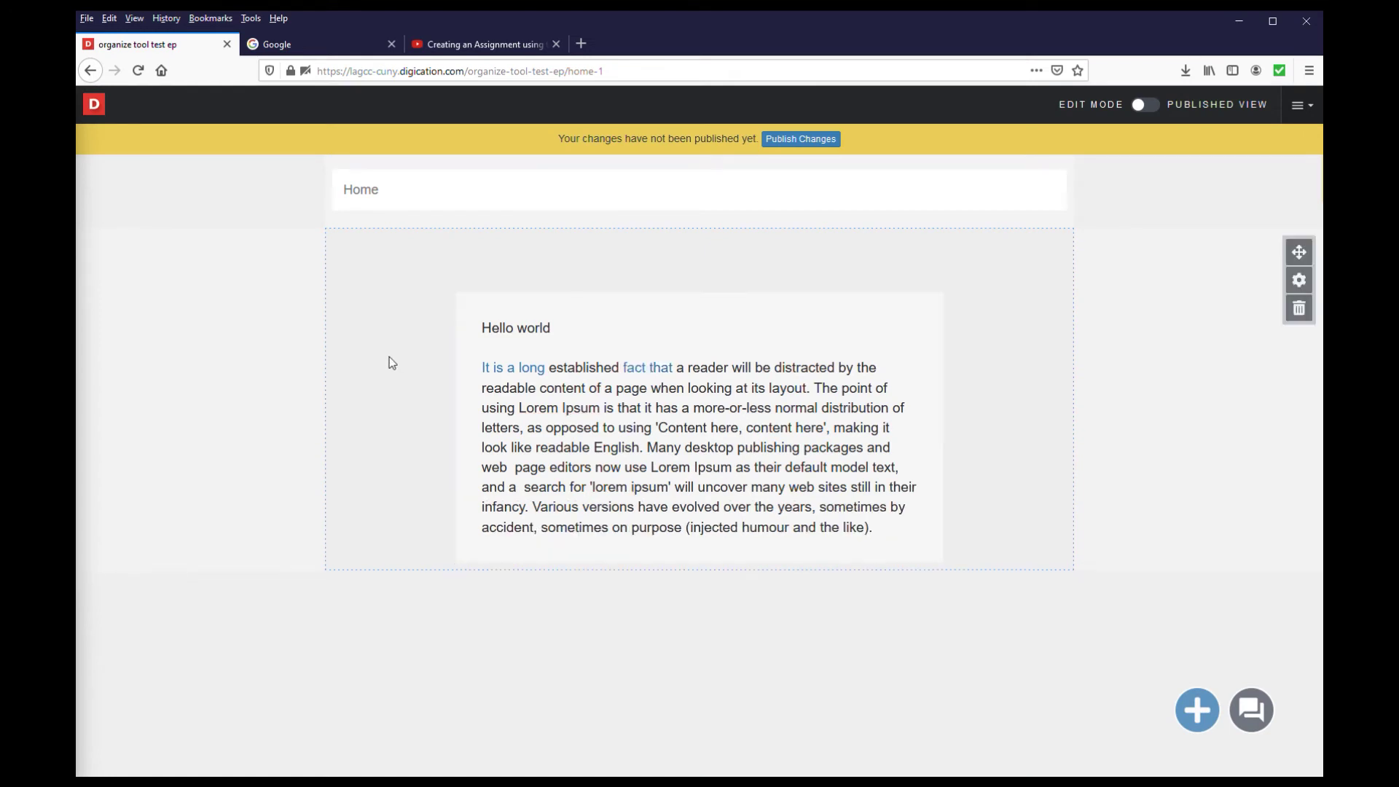
{"action": "mouse_move", "coordinate": [636, 337]}
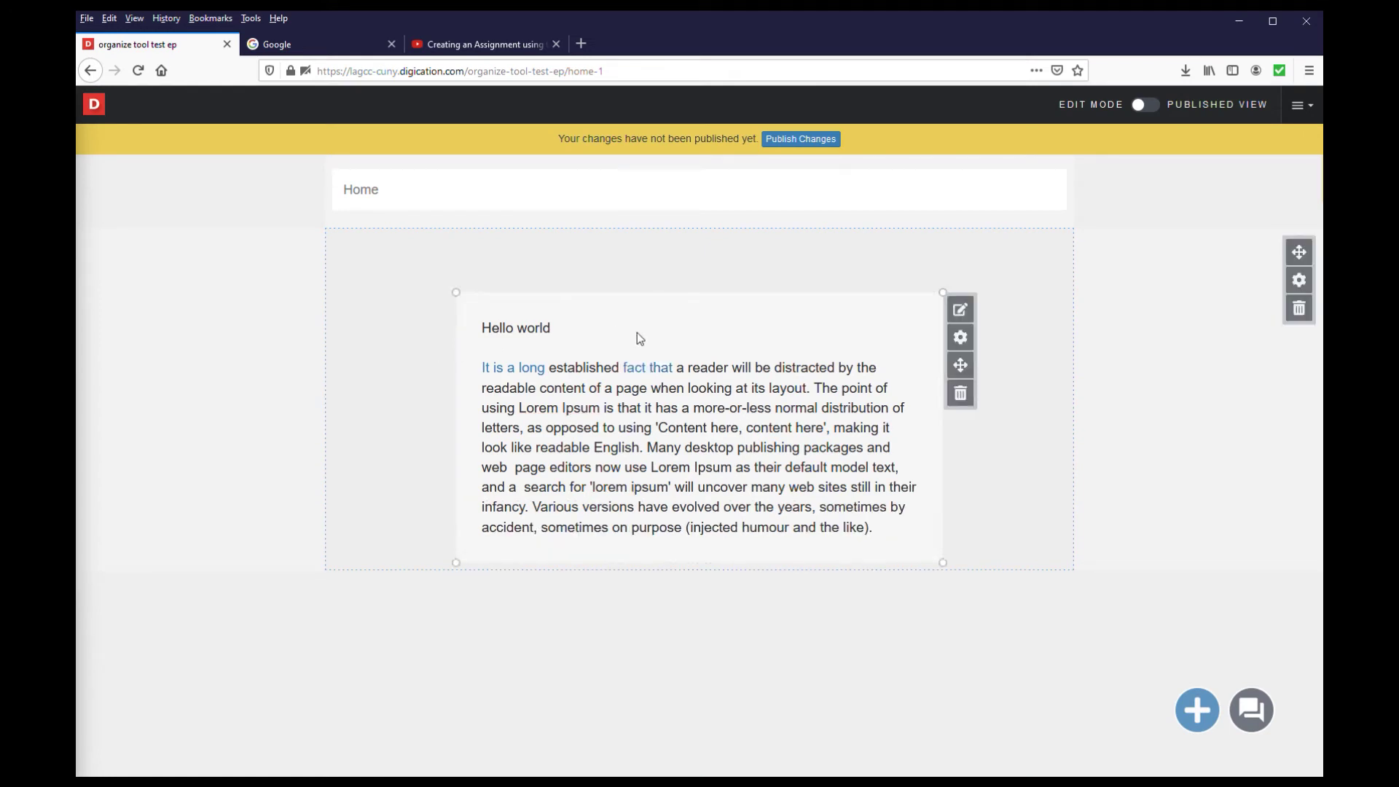
{"action": "left_click", "coordinate": [652, 371]}
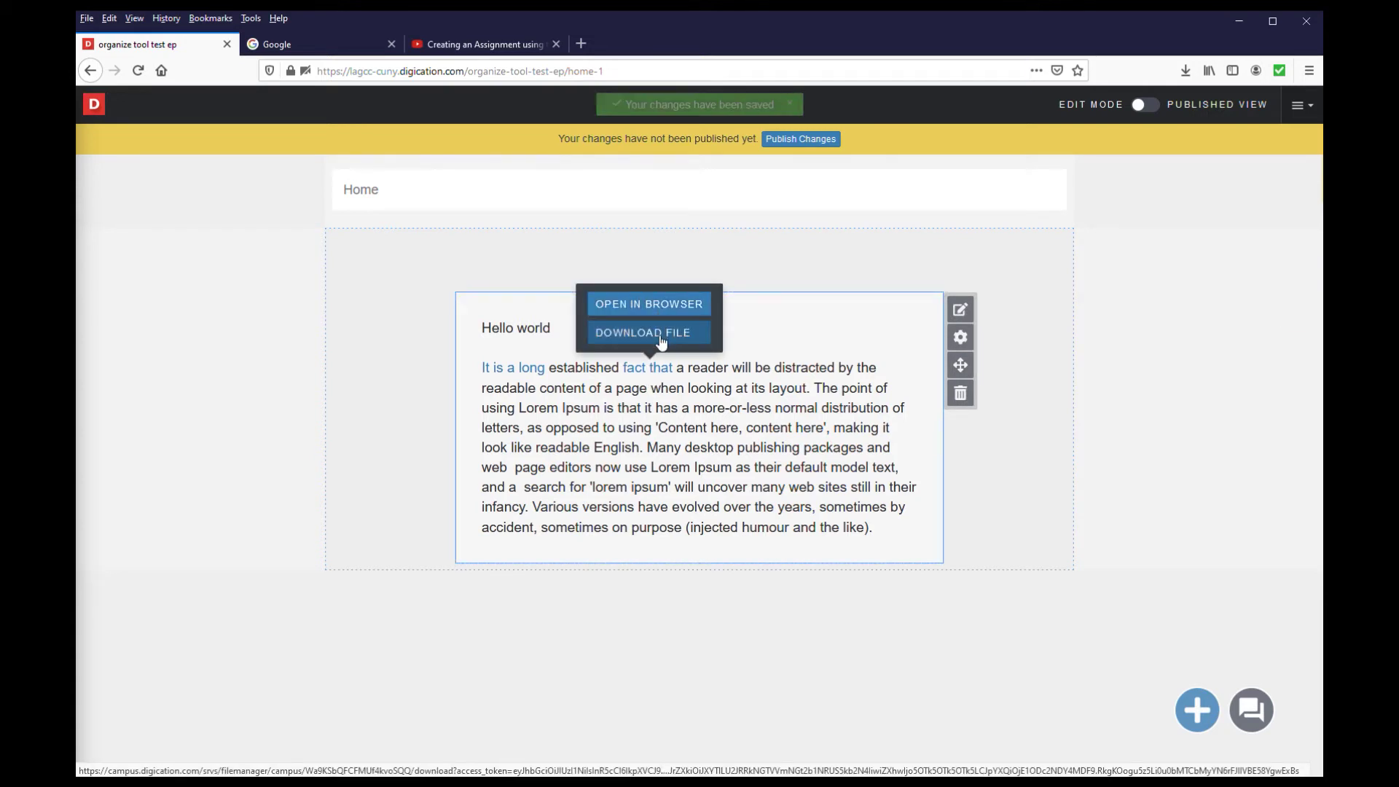
{"action": "left_click", "coordinate": [423, 370]}
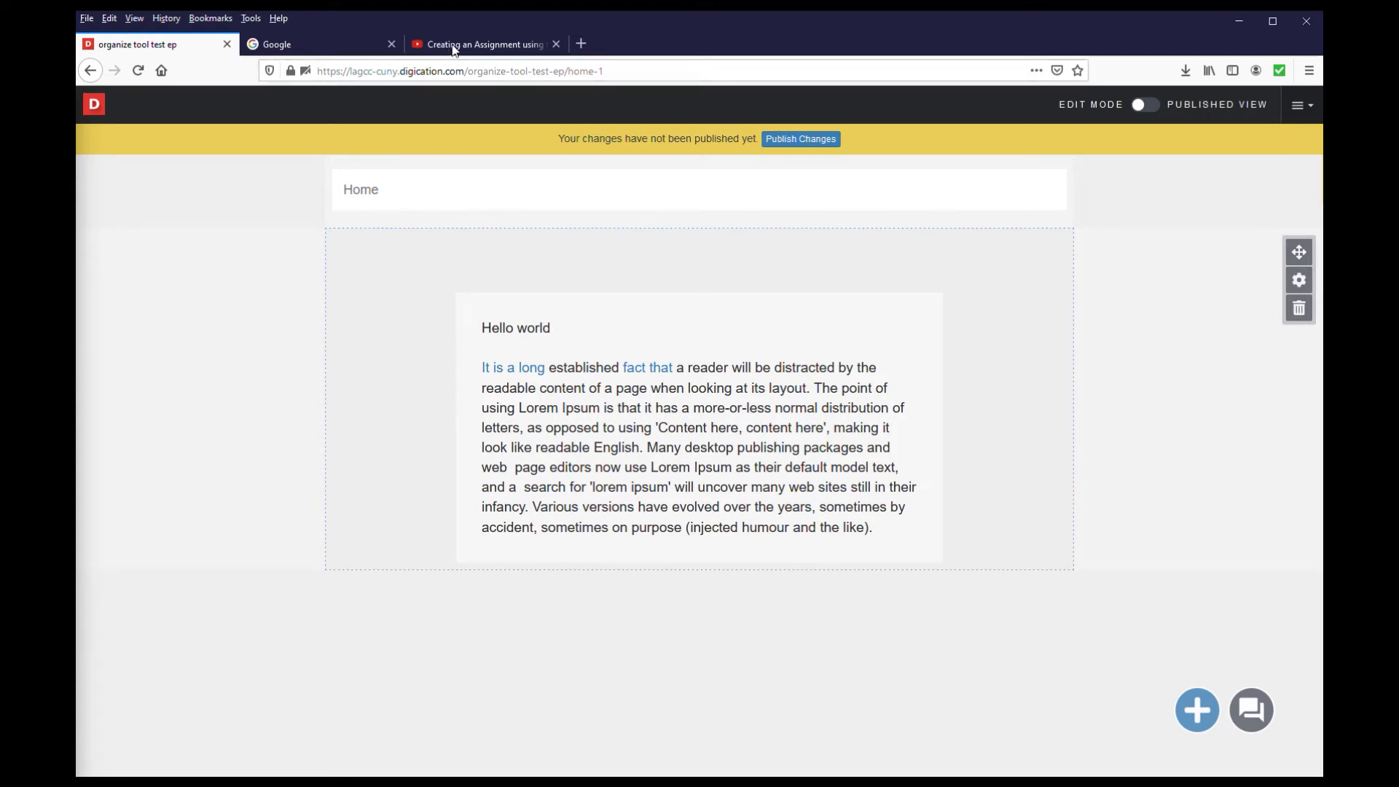
{"action": "left_click", "coordinate": [391, 44]}
{"action": "left_click", "coordinate": [513, 454]}
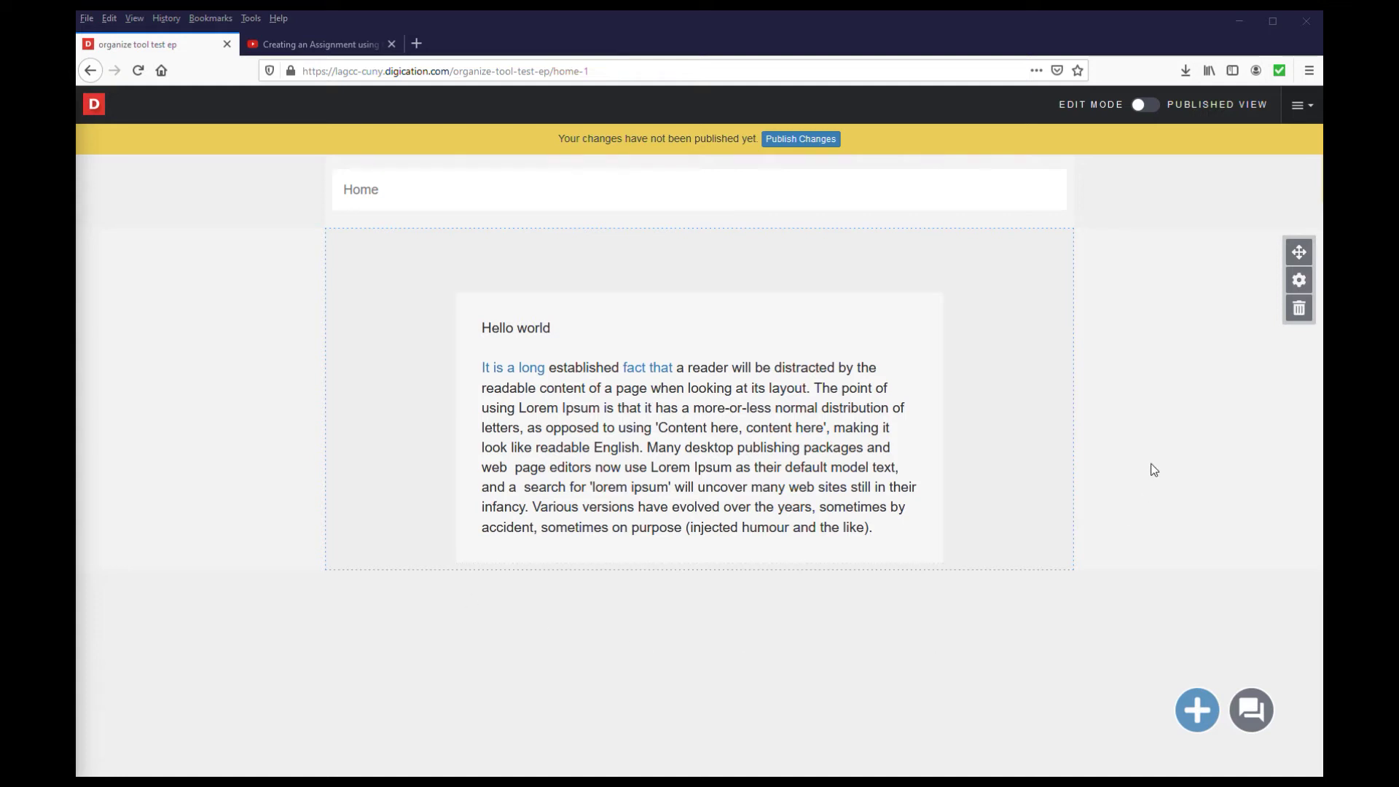
Step: Browse the Previous Uploads list from the content library, then return to the library
{"action": "left_click", "coordinate": [1204, 708]}
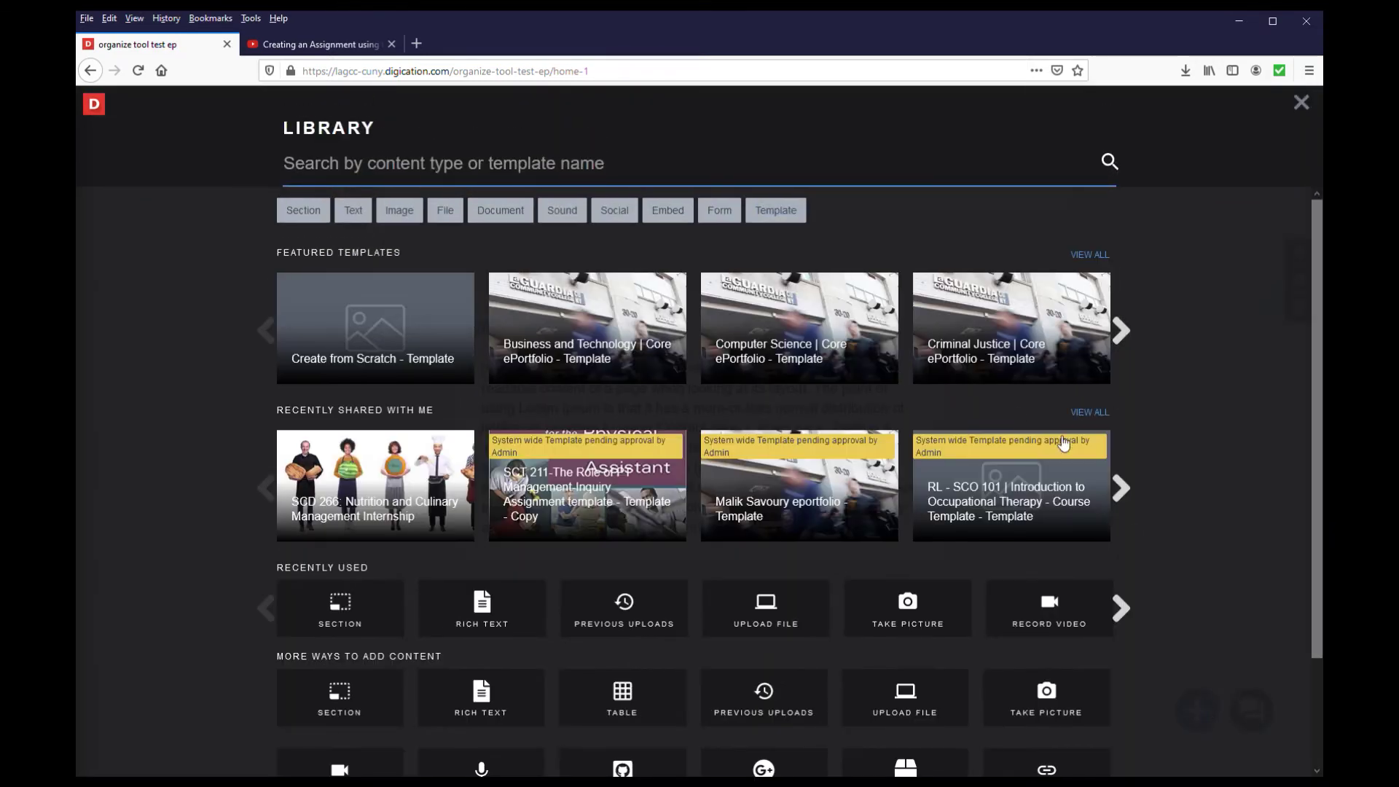
{"action": "scroll", "coordinate": [1013, 397], "scroll_direction": "down", "scroll_amount": 3}
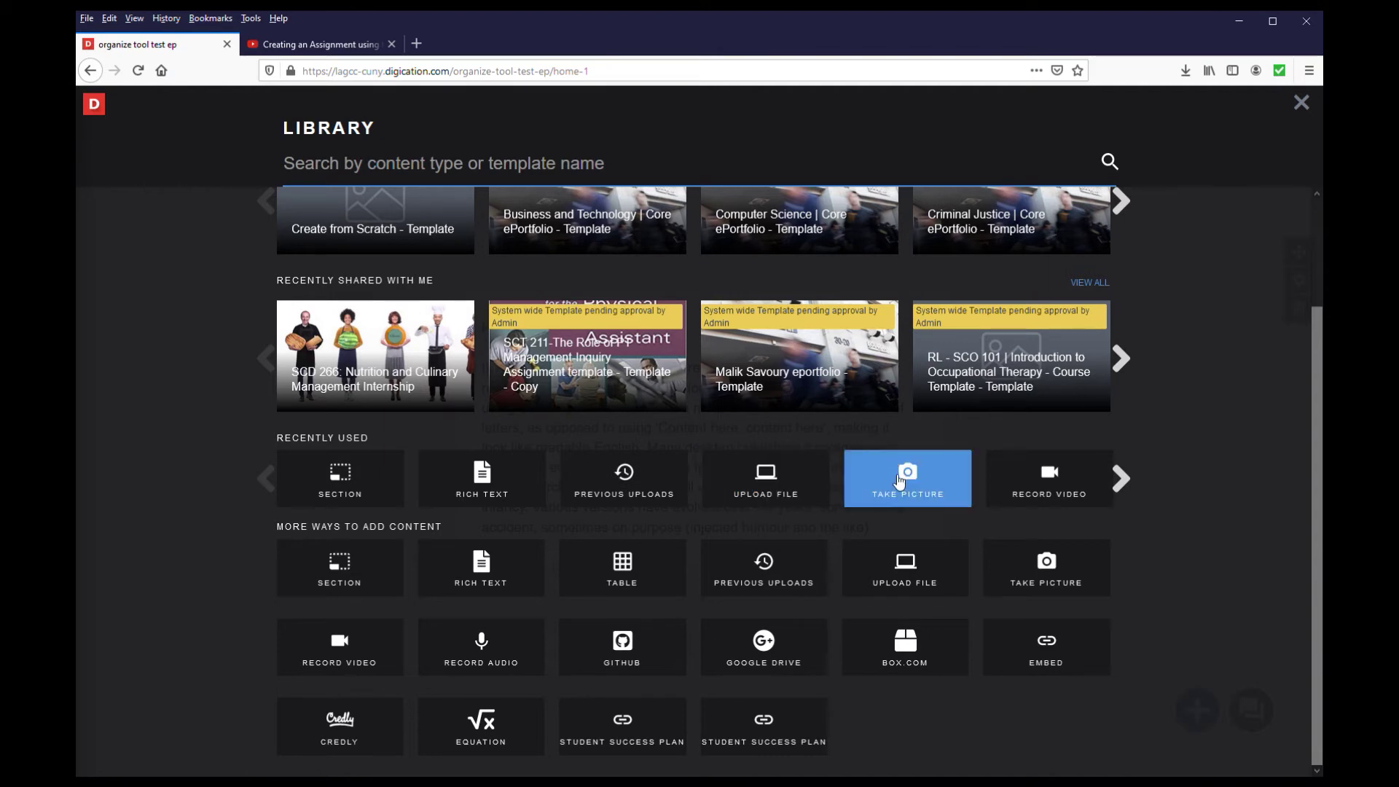
{"action": "left_click", "coordinate": [613, 482]}
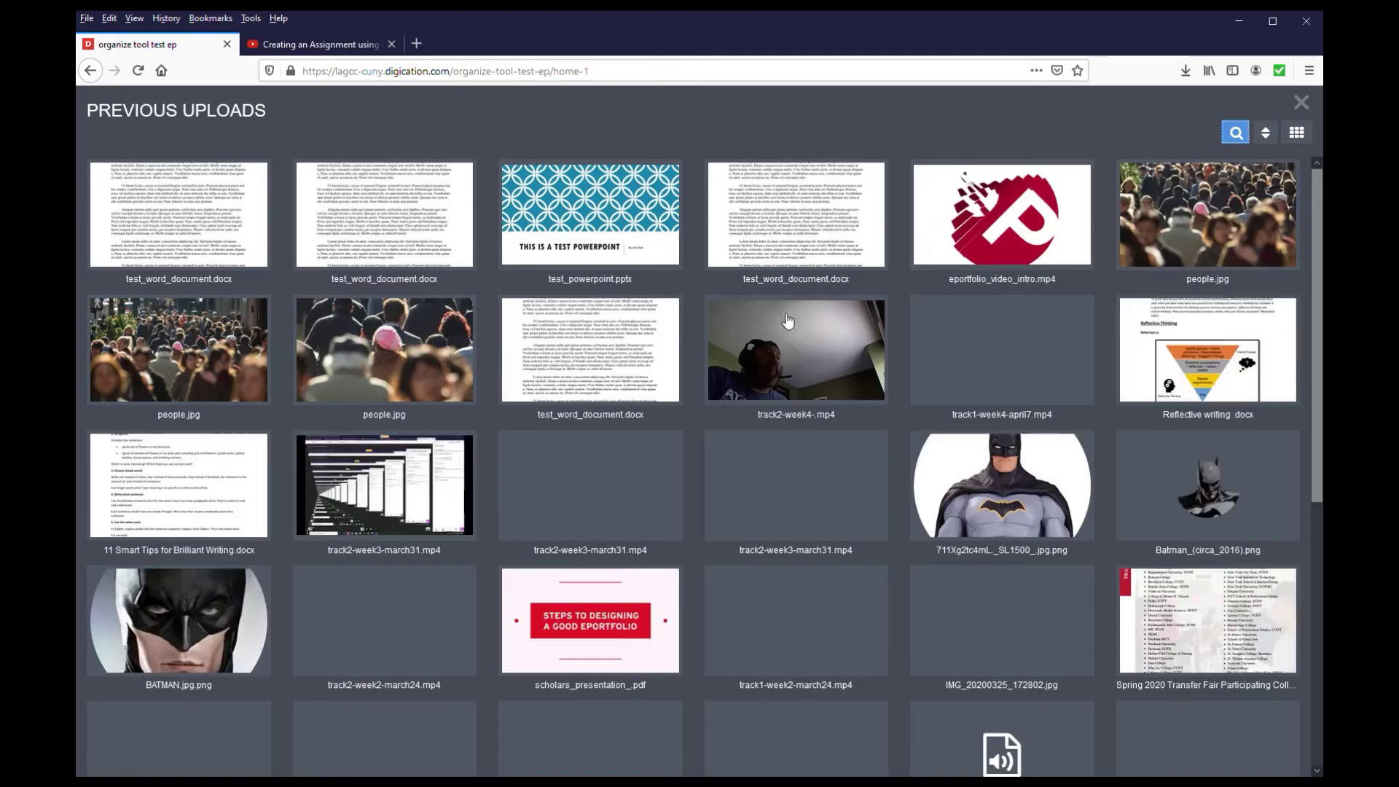
{"action": "scroll", "coordinate": [967, 629], "scroll_direction": "down", "scroll_amount": 3}
{"action": "scroll", "coordinate": [967, 630], "scroll_direction": "down", "scroll_amount": 2}
{"action": "scroll", "coordinate": [1304, 166], "scroll_direction": "up", "scroll_amount": 6}
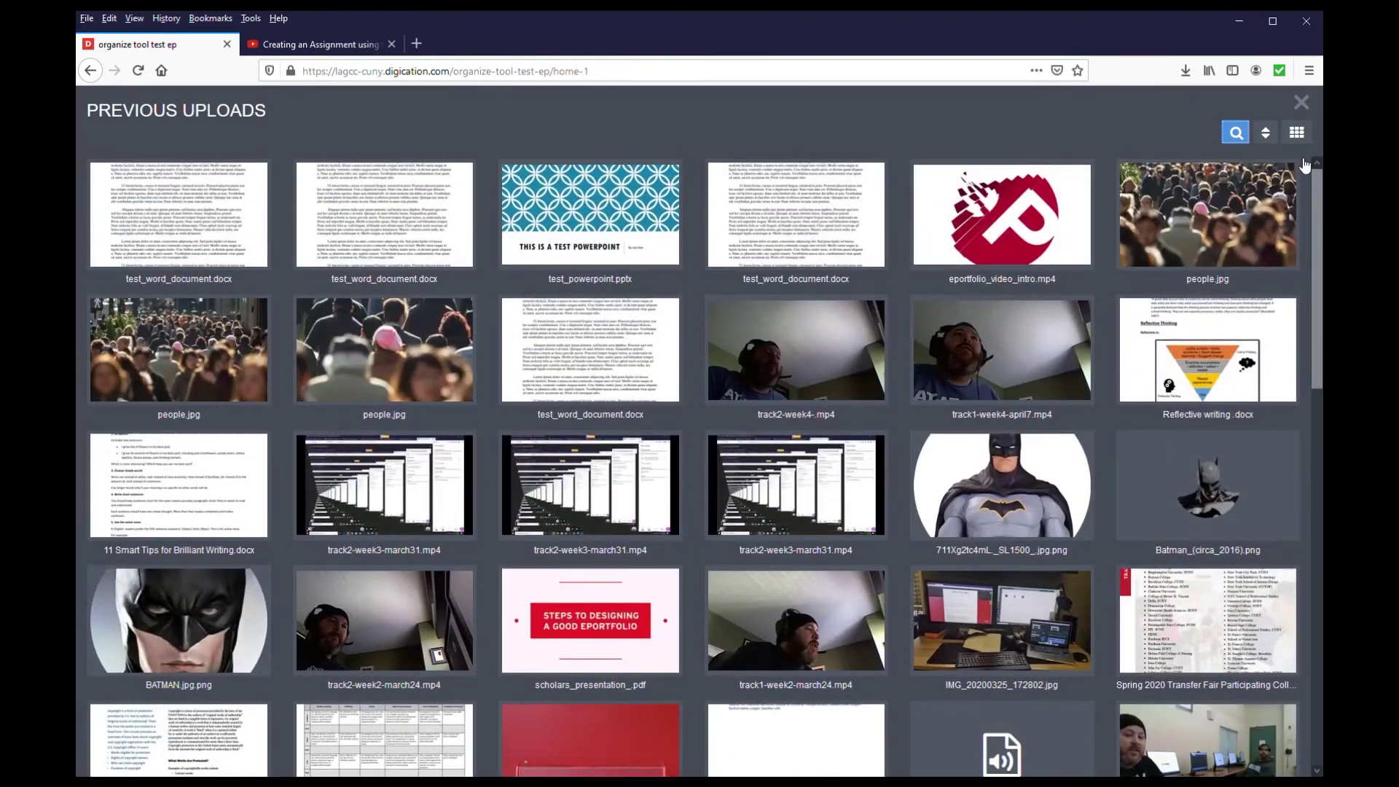
{"action": "left_click", "coordinate": [1301, 103]}
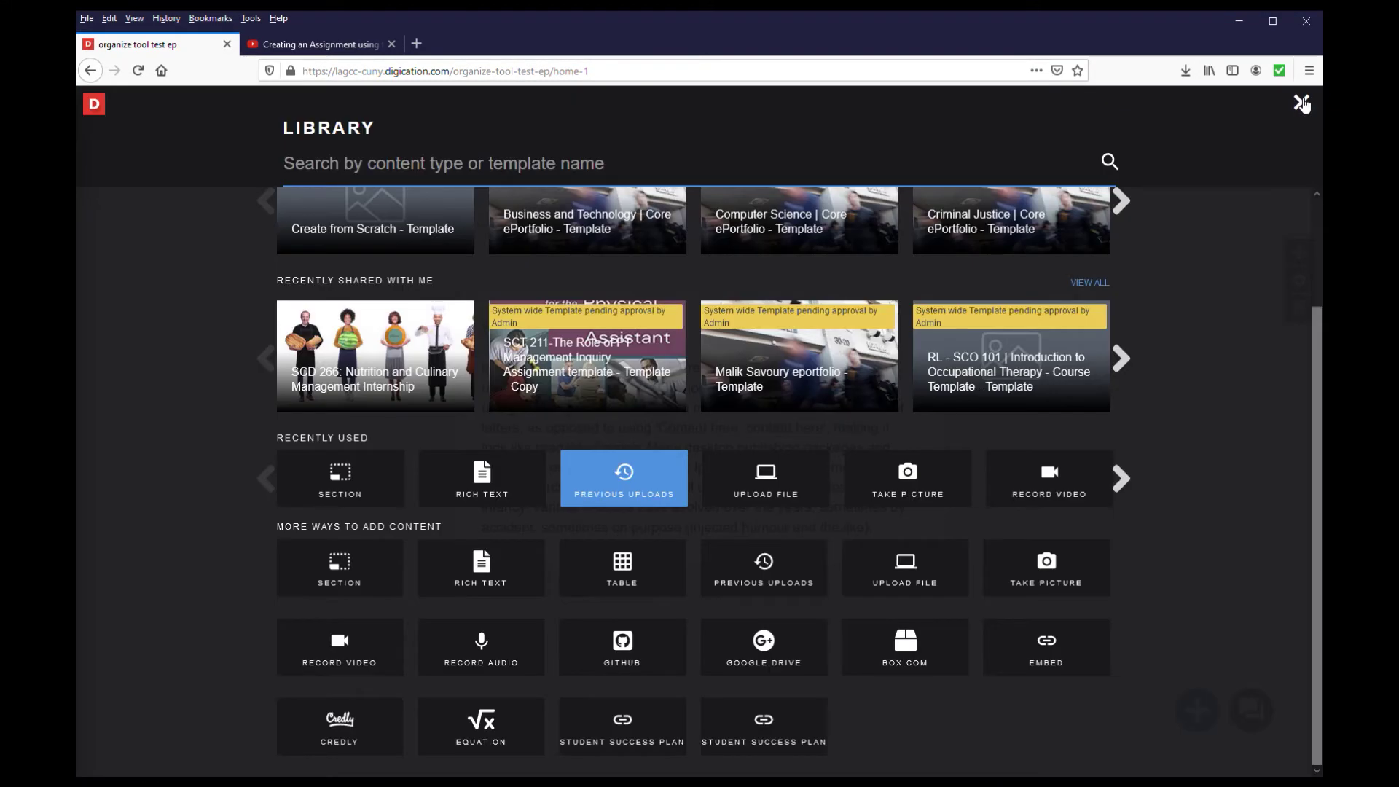
{"action": "left_click", "coordinate": [916, 478]}
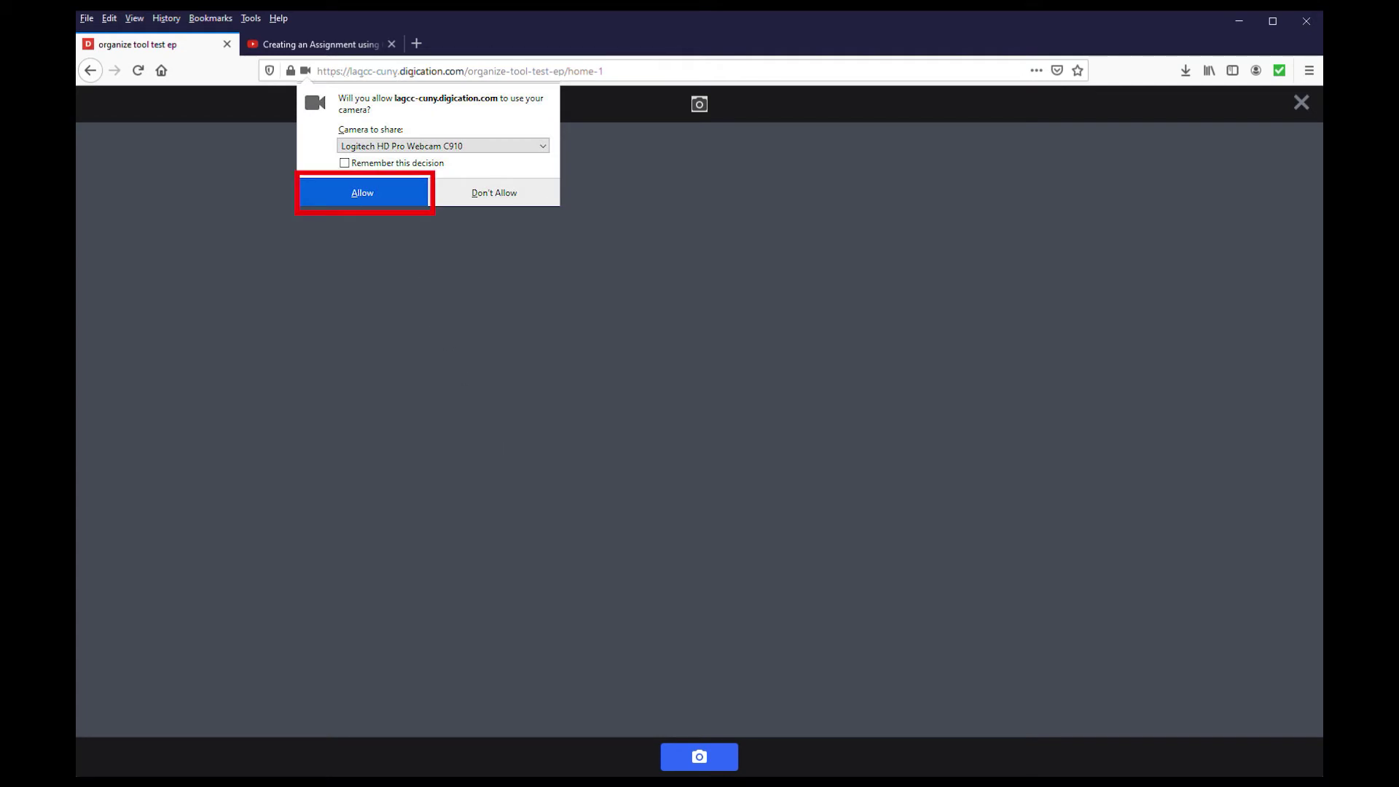
{"action": "left_click", "coordinate": [362, 193]}
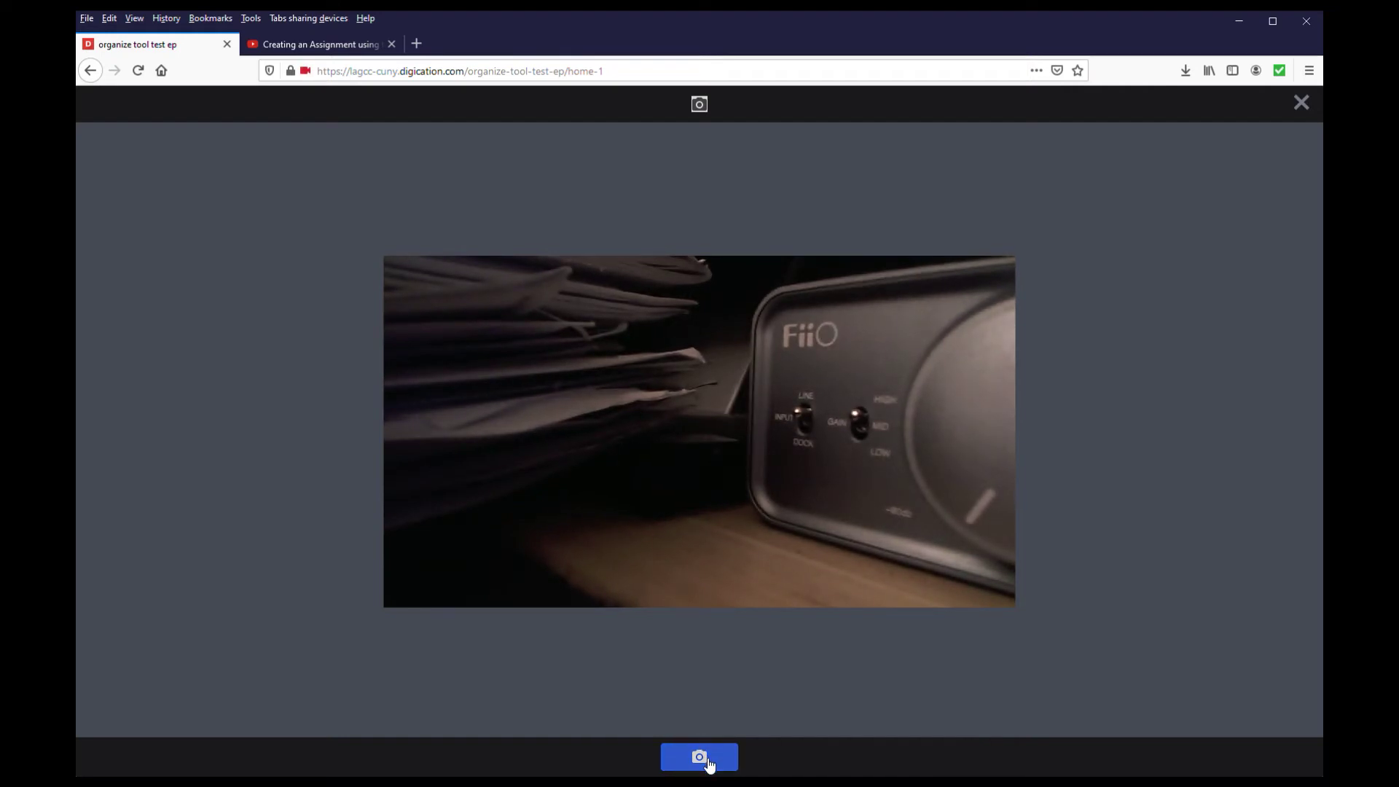
{"action": "left_click", "coordinate": [1302, 103]}
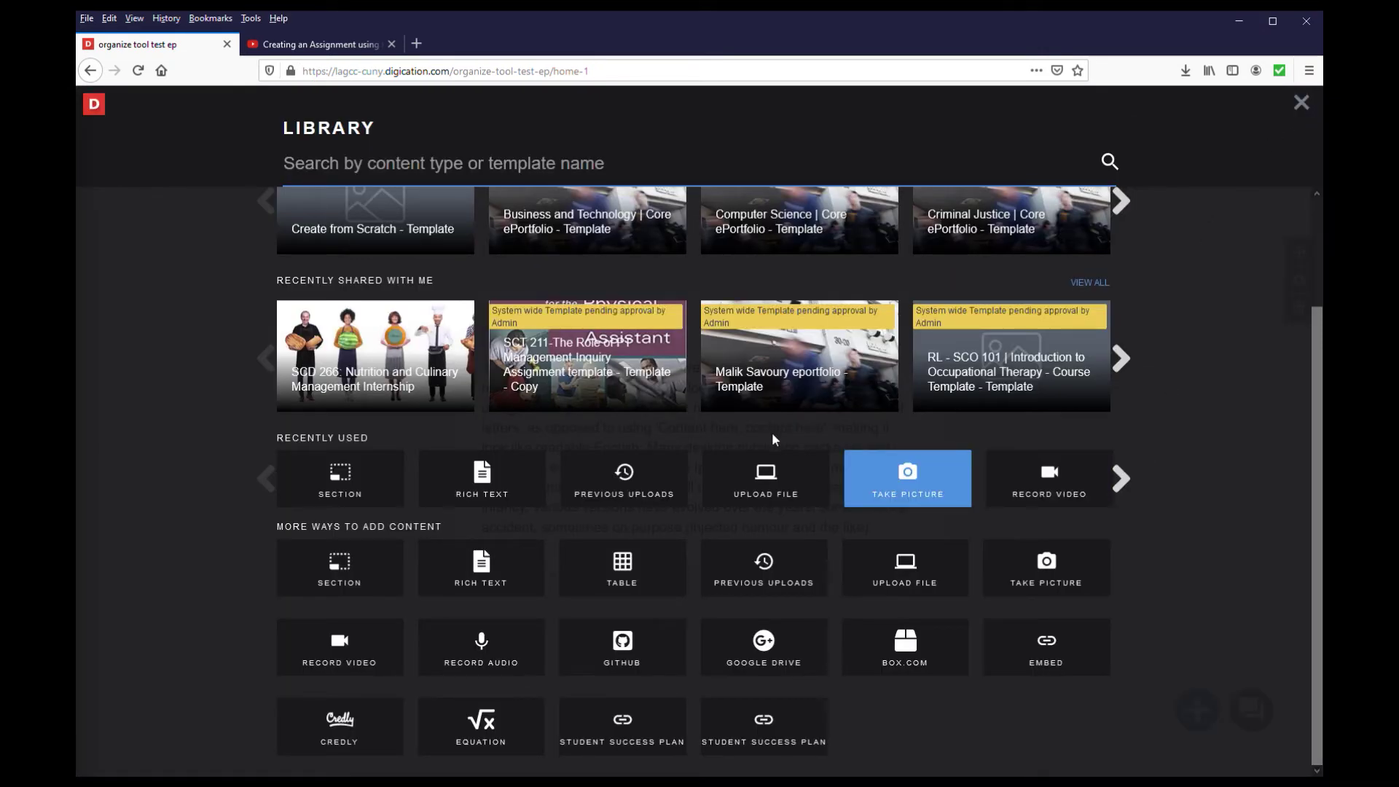
Step: Pick people.jpg from the computer as the image to upload
{"action": "left_click", "coordinate": [775, 480]}
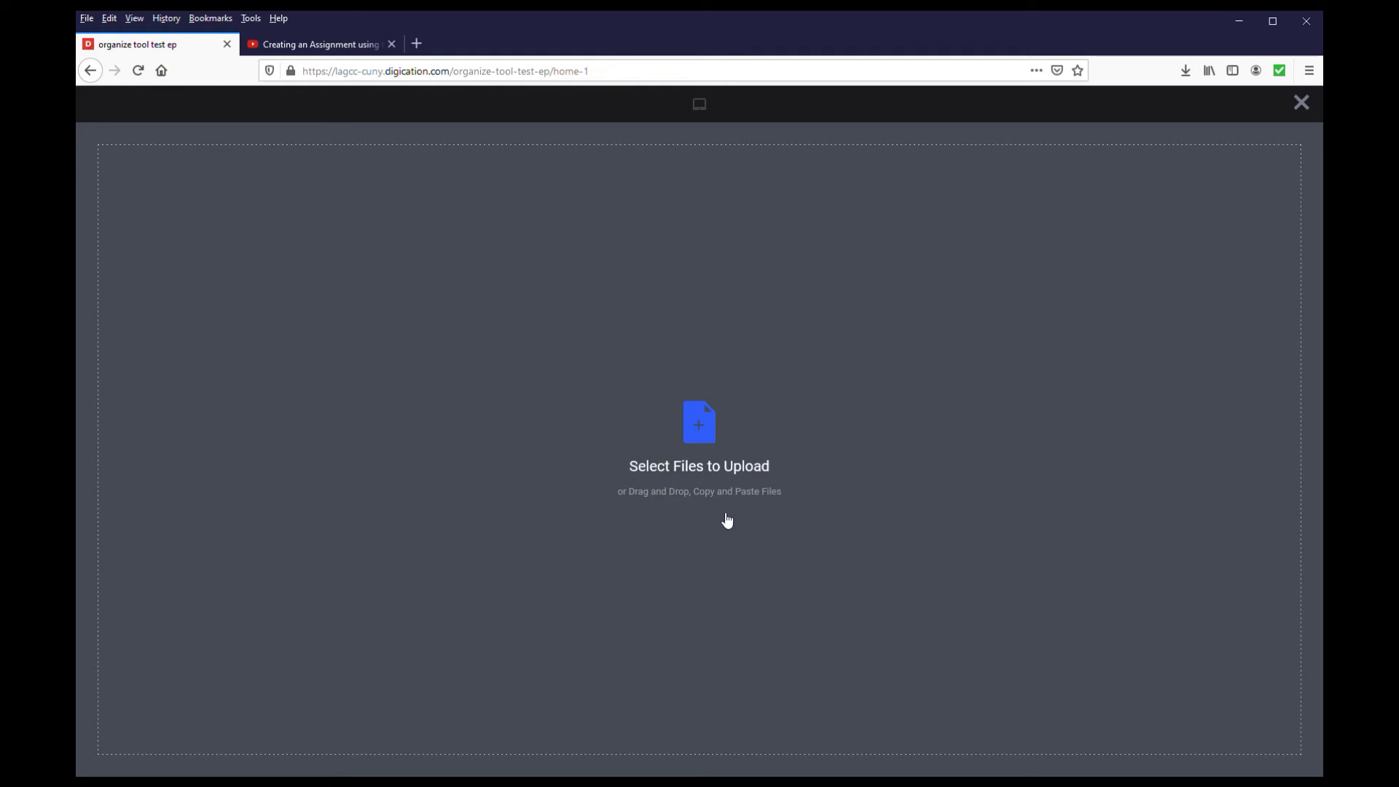
{"action": "left_click", "coordinate": [700, 423]}
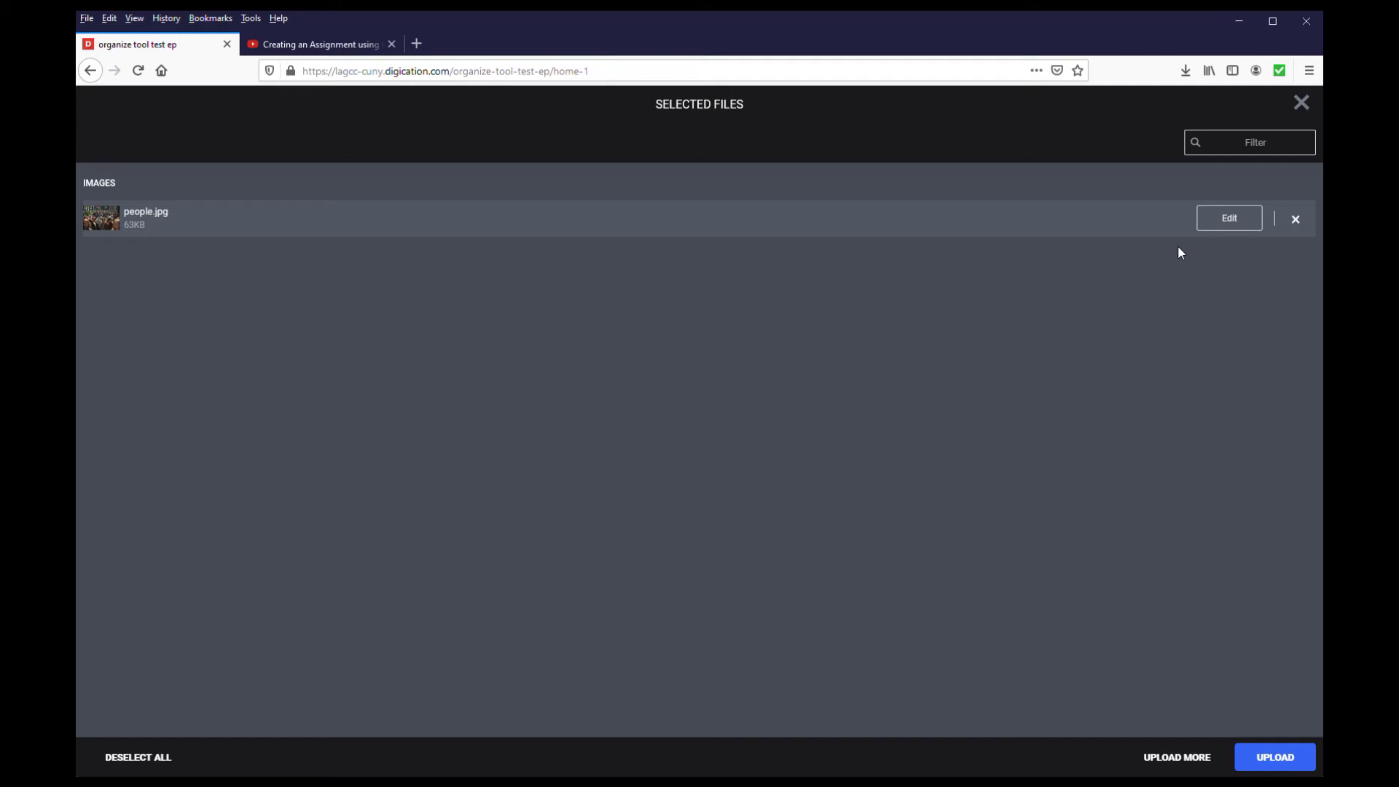
Step: Open people.jpg in the image editor and try a rectangular, then circular crop
{"action": "left_click", "coordinate": [1231, 220]}
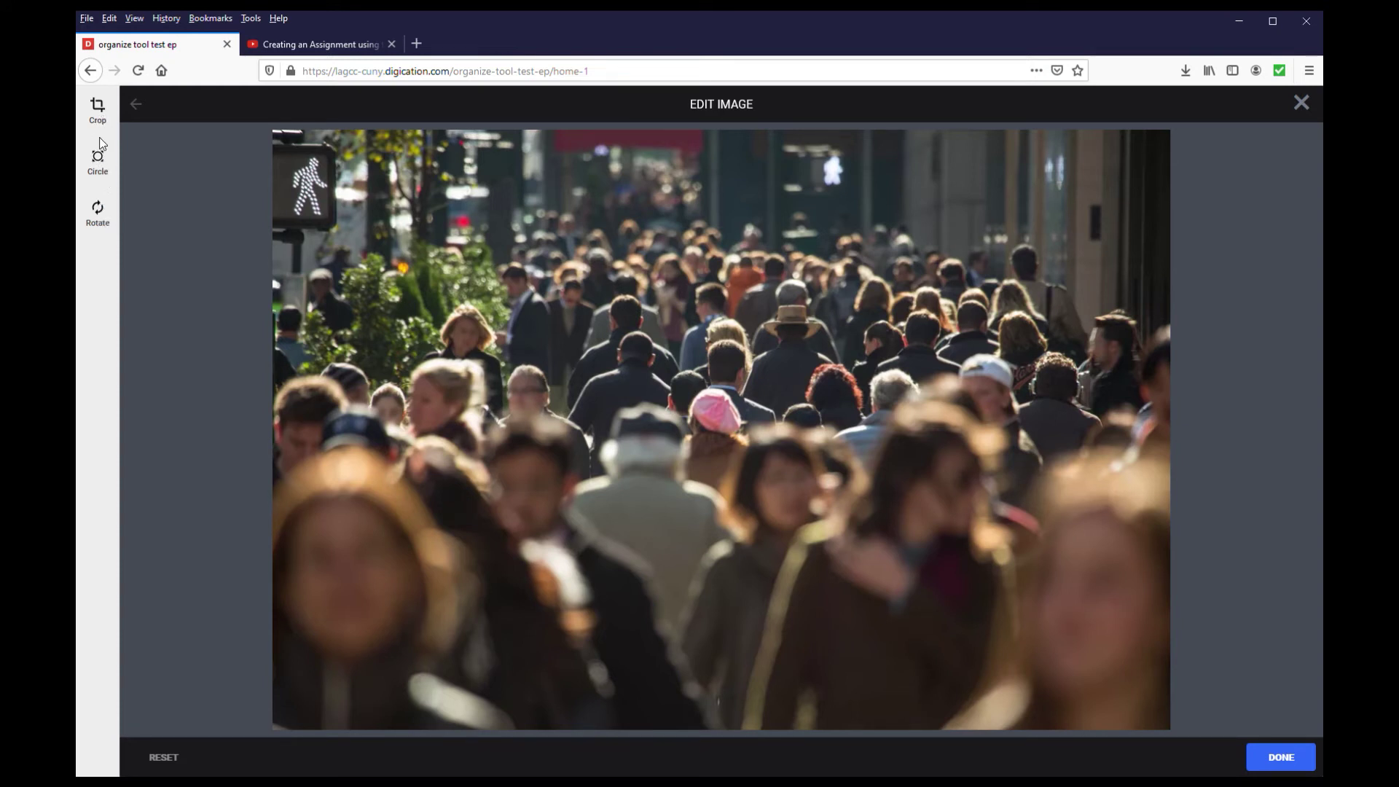
{"action": "left_click", "coordinate": [100, 111]}
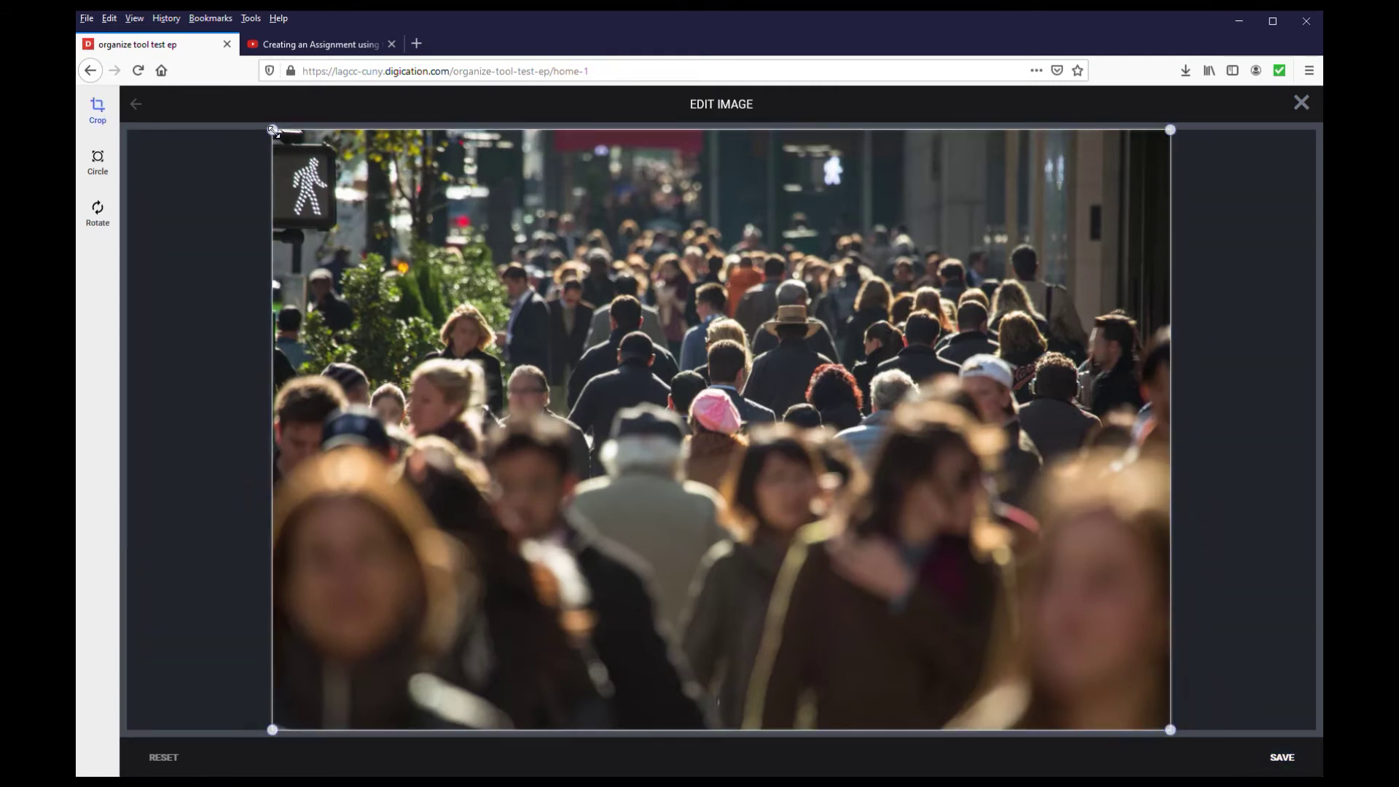
{"action": "left_click_drag", "start_coordinate": [272, 130], "coordinate": [468, 242]}
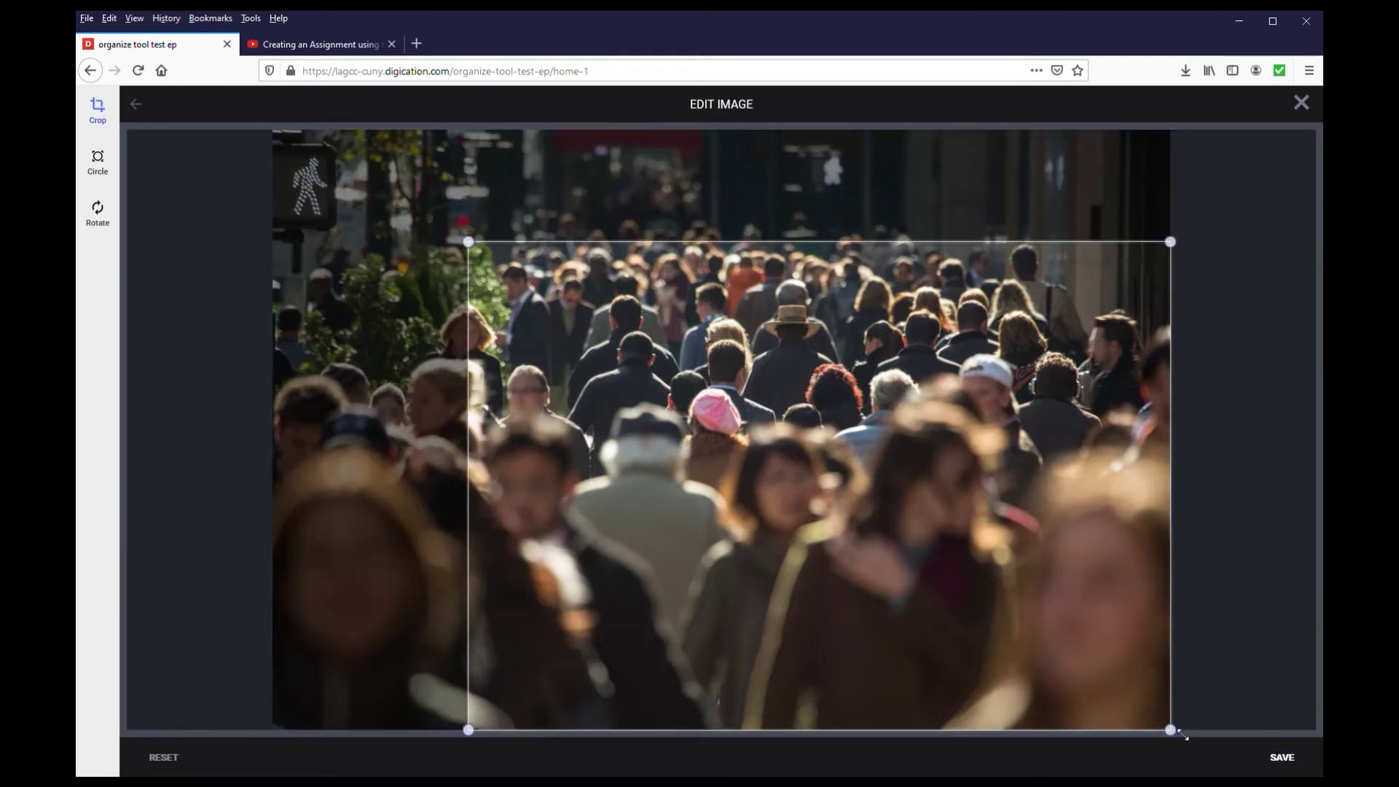
{"action": "left_click_drag", "start_coordinate": [1180, 734], "coordinate": [938, 611]}
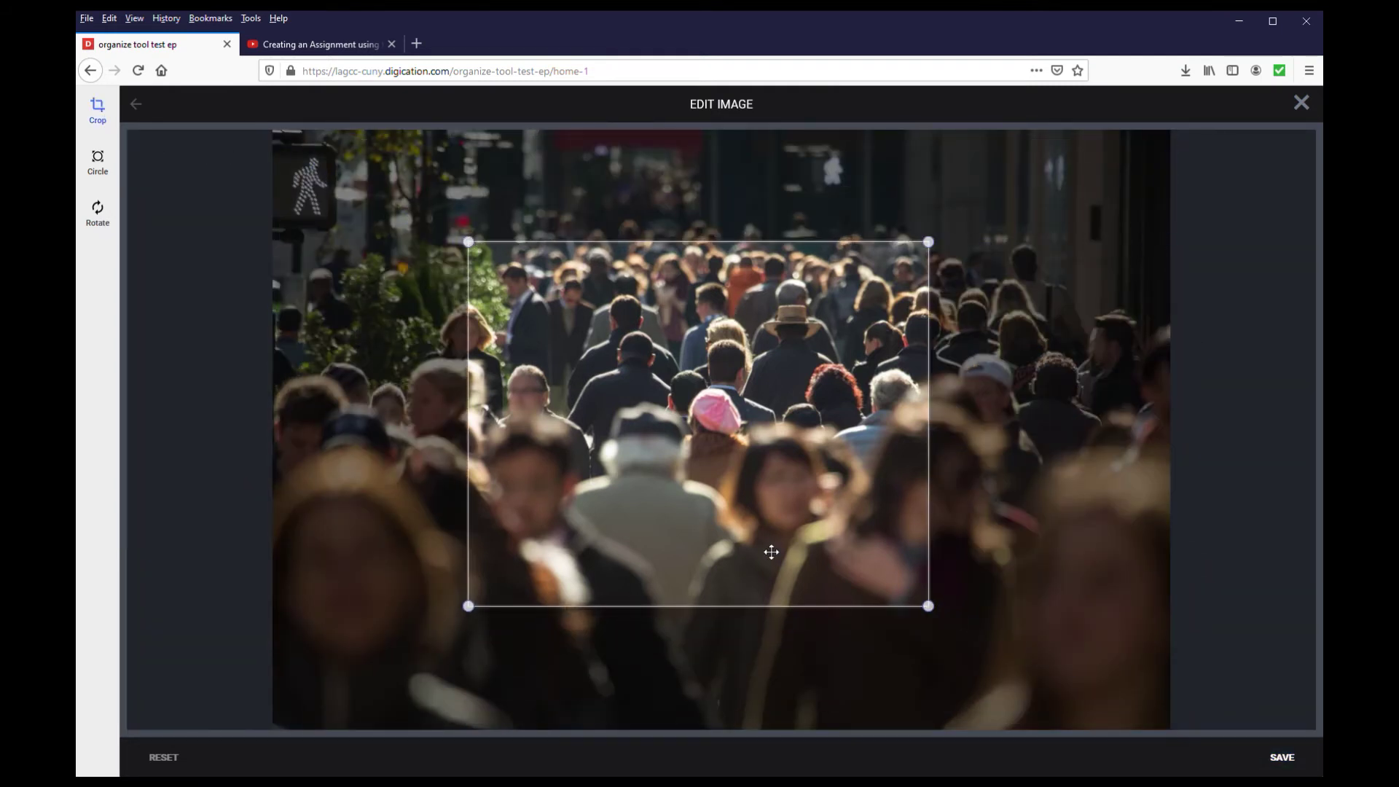
{"action": "left_click", "coordinate": [108, 160]}
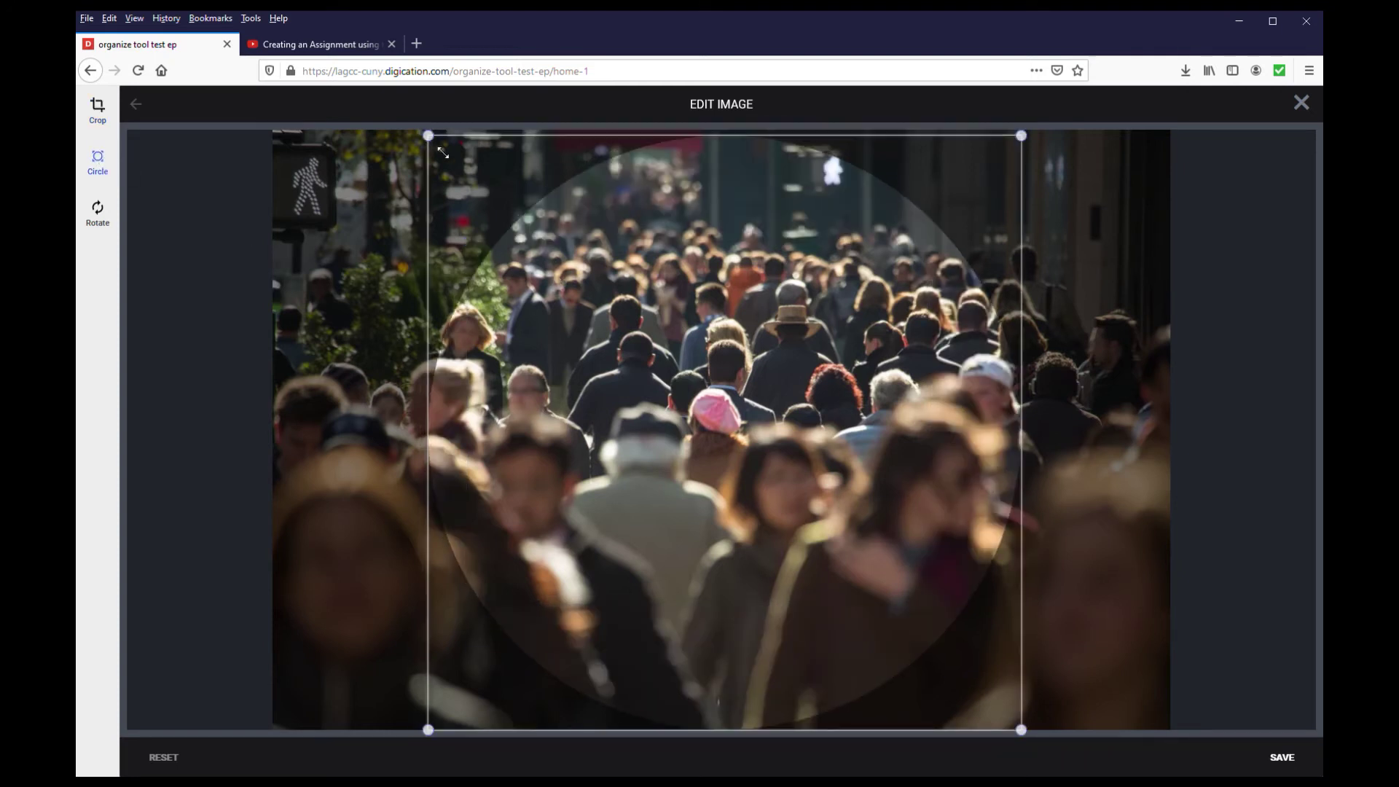
{"action": "left_click_drag", "start_coordinate": [442, 152], "coordinate": [602, 319]}
{"action": "left_click_drag", "start_coordinate": [660, 527], "coordinate": [591, 415]}
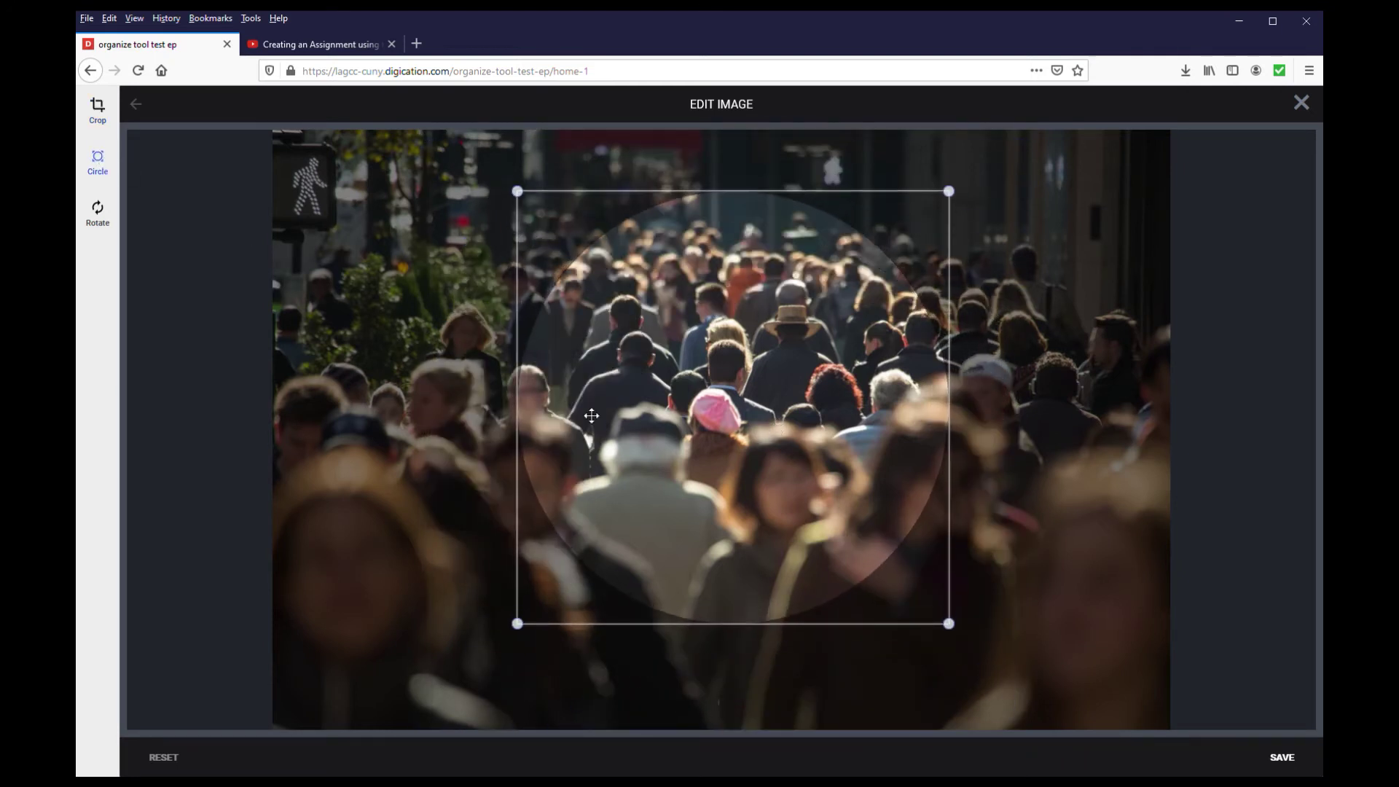
Step: Rotate the photo four times left and four times right back upright, then save
{"action": "left_click", "coordinate": [111, 216]}
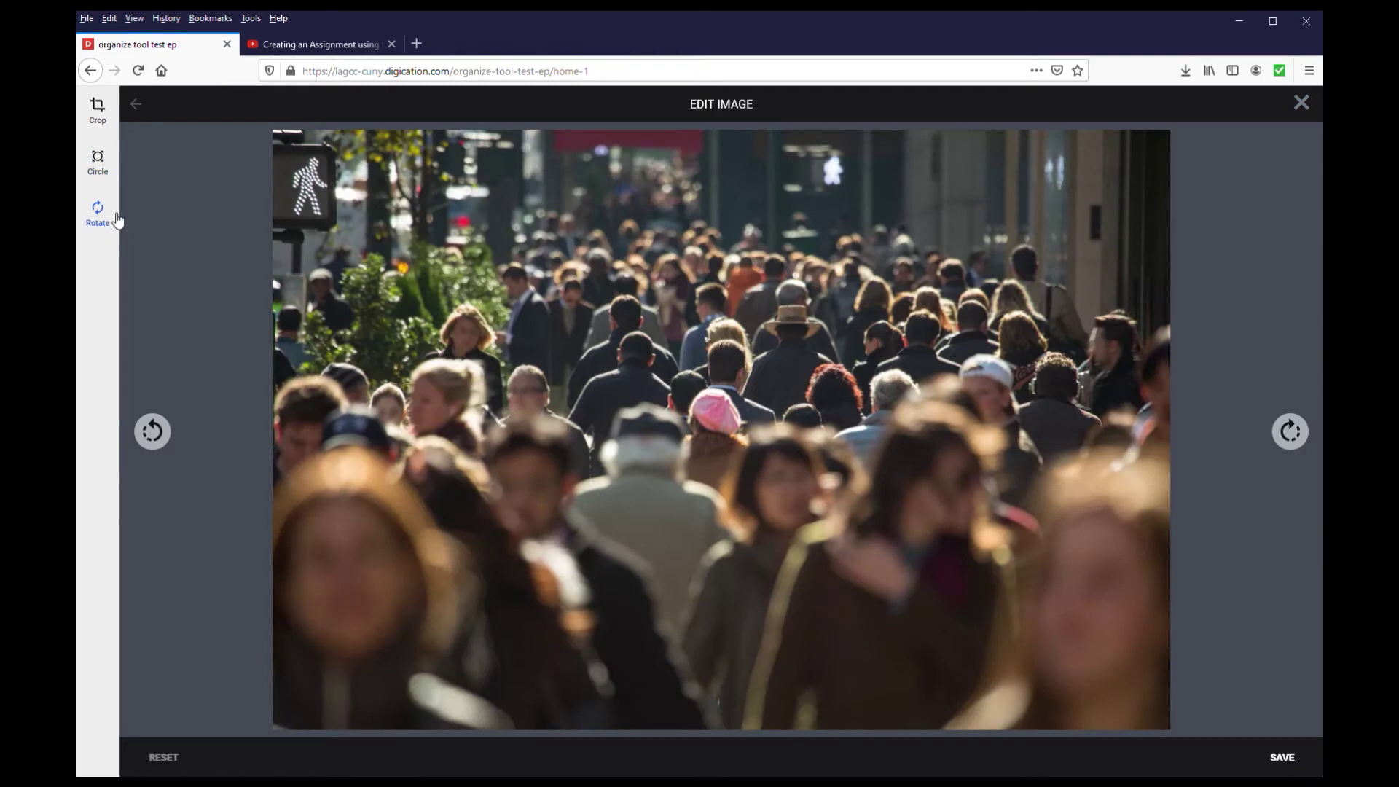
{"action": "left_click", "coordinate": [163, 426]}
{"action": "left_click", "coordinate": [164, 429]}
{"action": "left_click", "coordinate": [164, 429]}
{"action": "left_click", "coordinate": [164, 429]}
{"action": "left_click", "coordinate": [165, 430]}
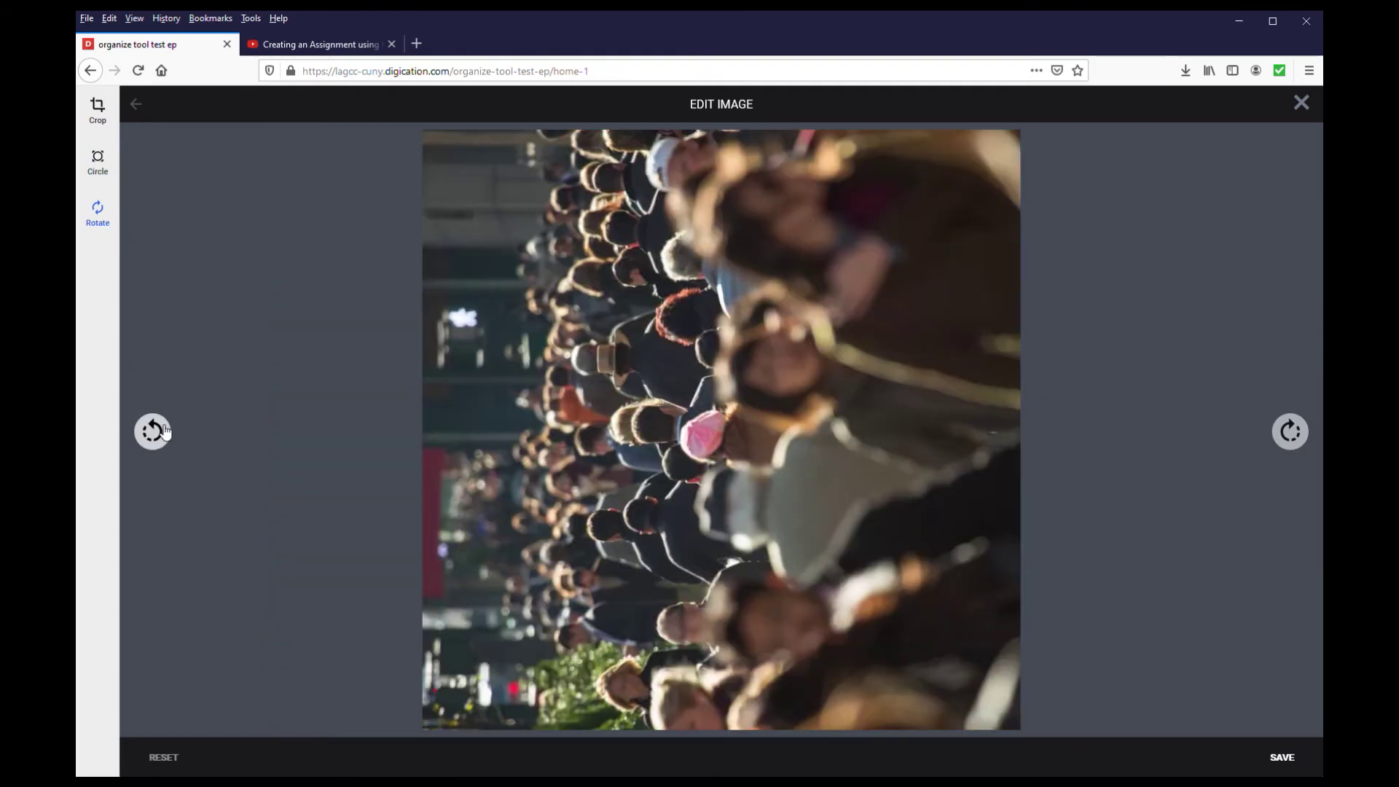
{"action": "left_click", "coordinate": [1299, 444]}
{"action": "left_click", "coordinate": [1301, 444]}
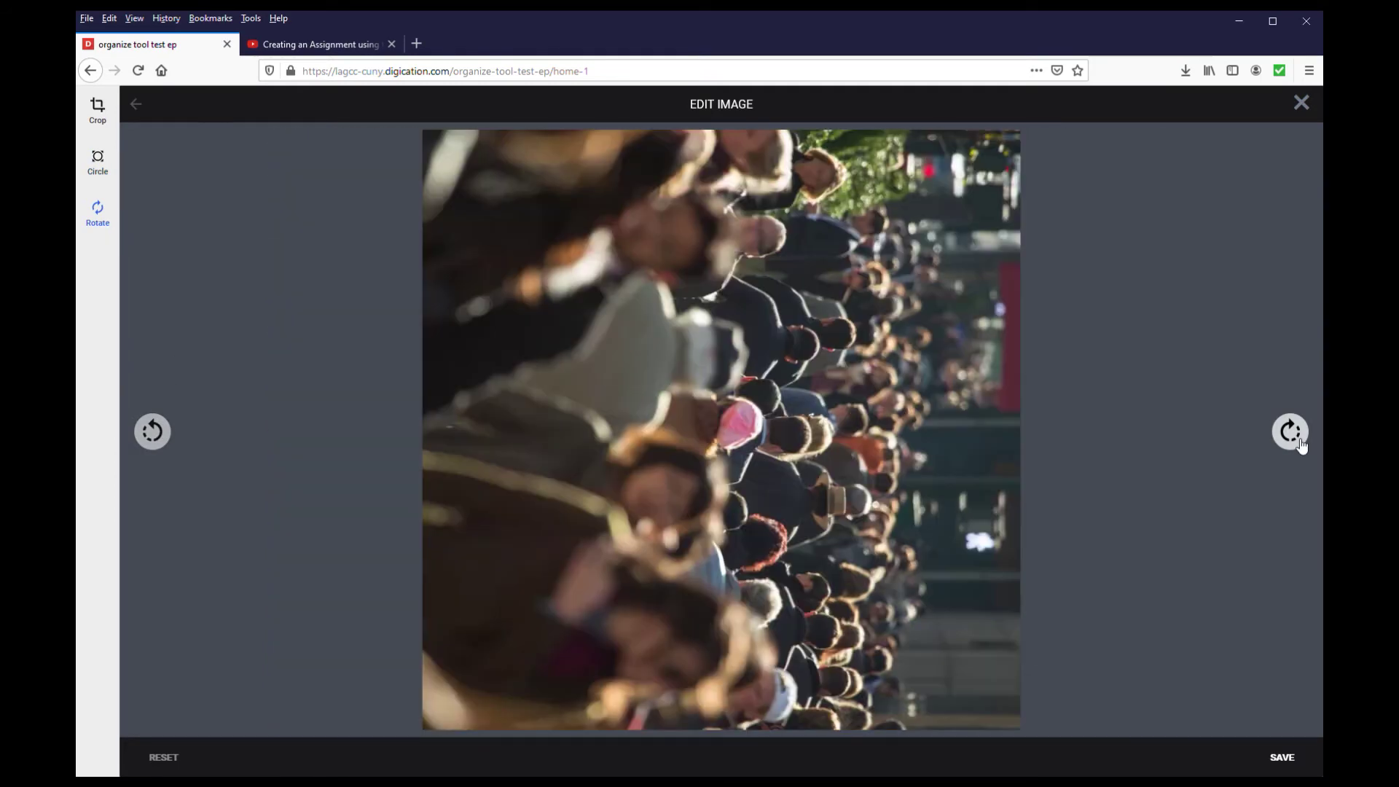
{"action": "left_click", "coordinate": [1290, 432]}
{"action": "left_click", "coordinate": [1290, 432]}
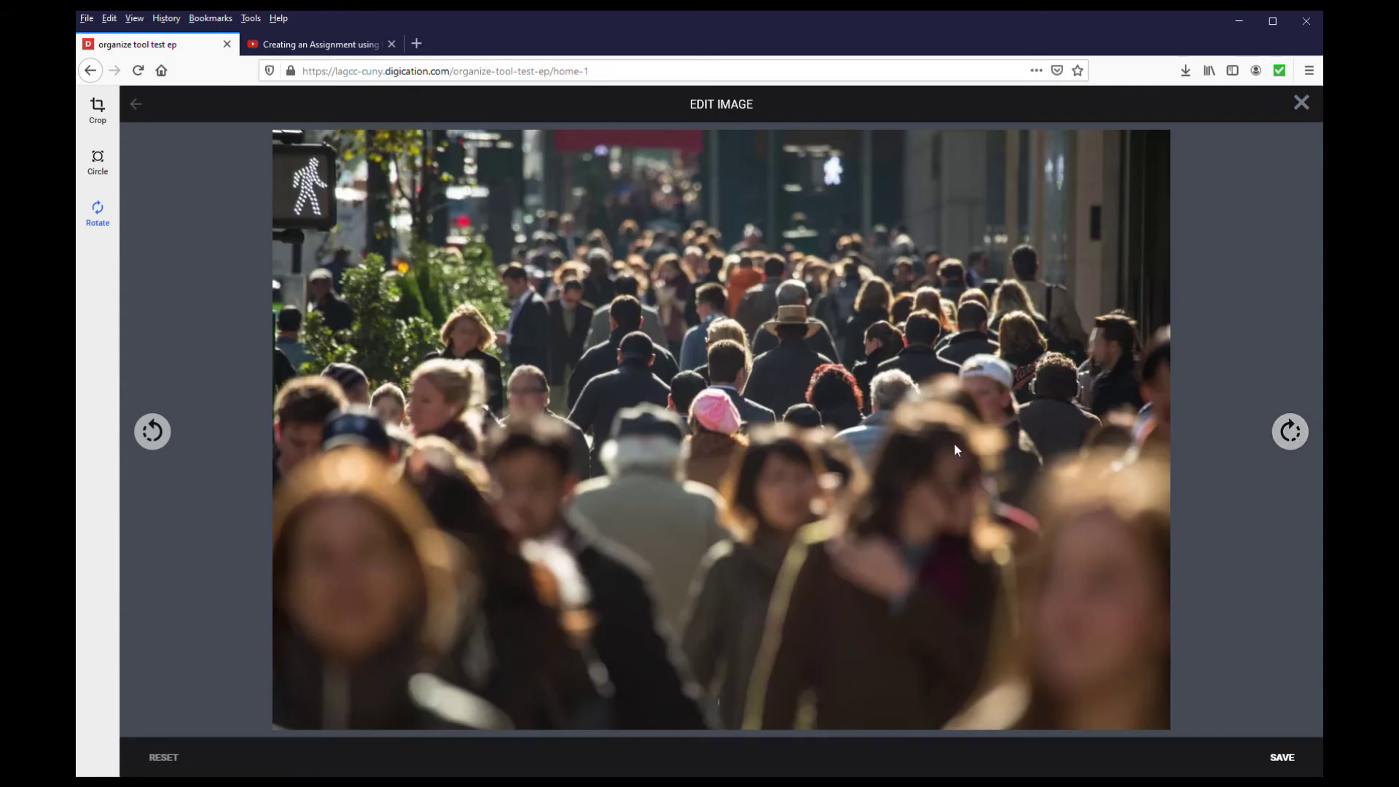
{"action": "left_click", "coordinate": [1282, 758]}
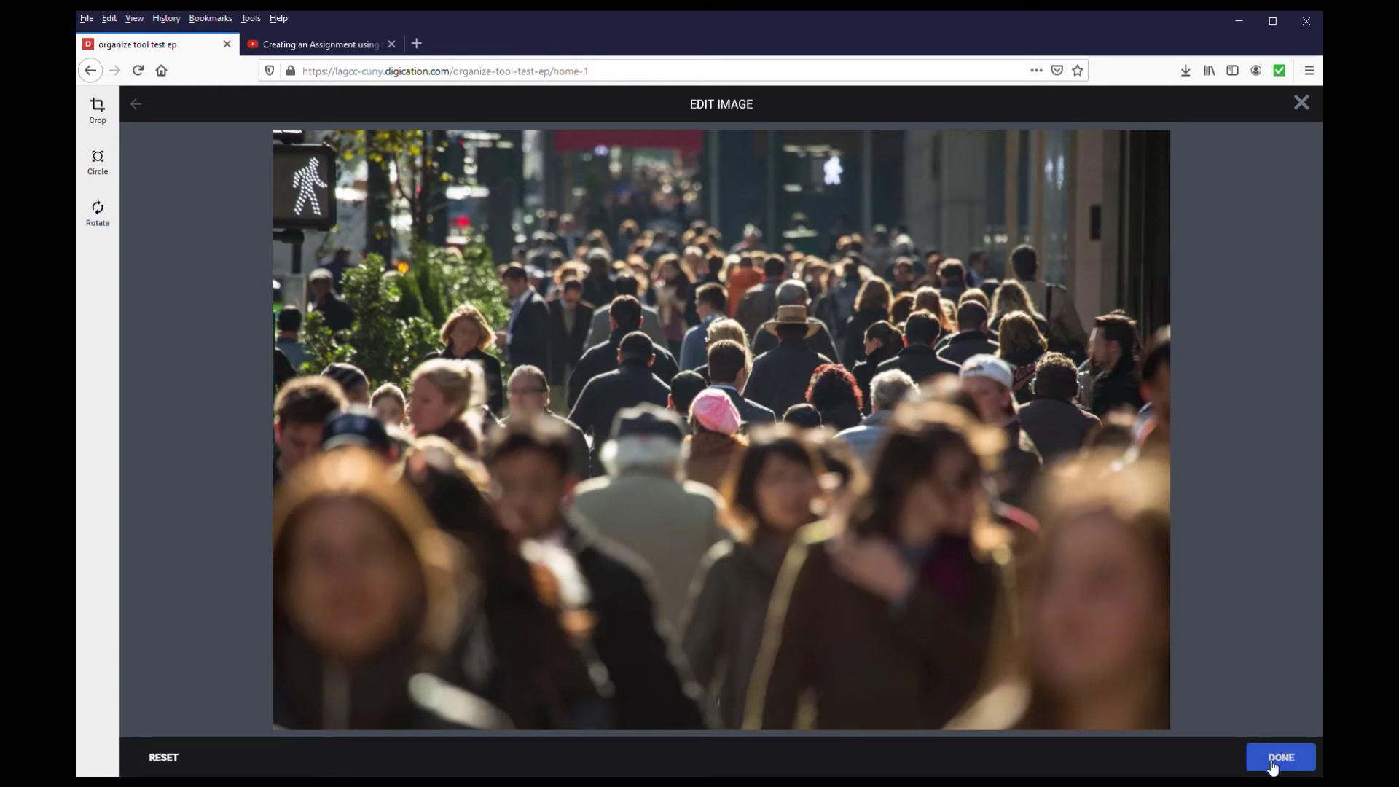
Step: Upload the edited people.jpg and select the new crowd photo block below the text
{"action": "left_click", "coordinate": [1270, 762]}
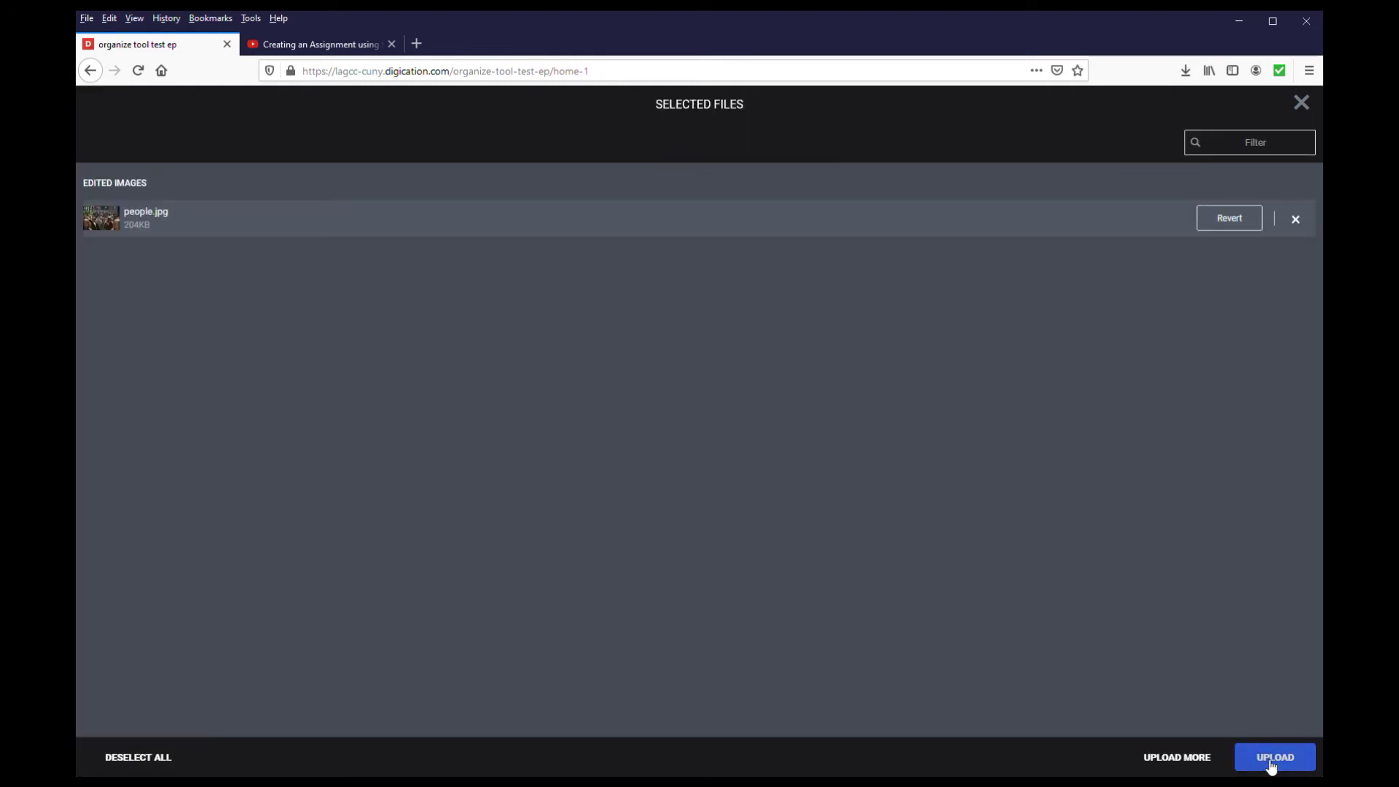
{"action": "left_click", "coordinate": [1270, 762]}
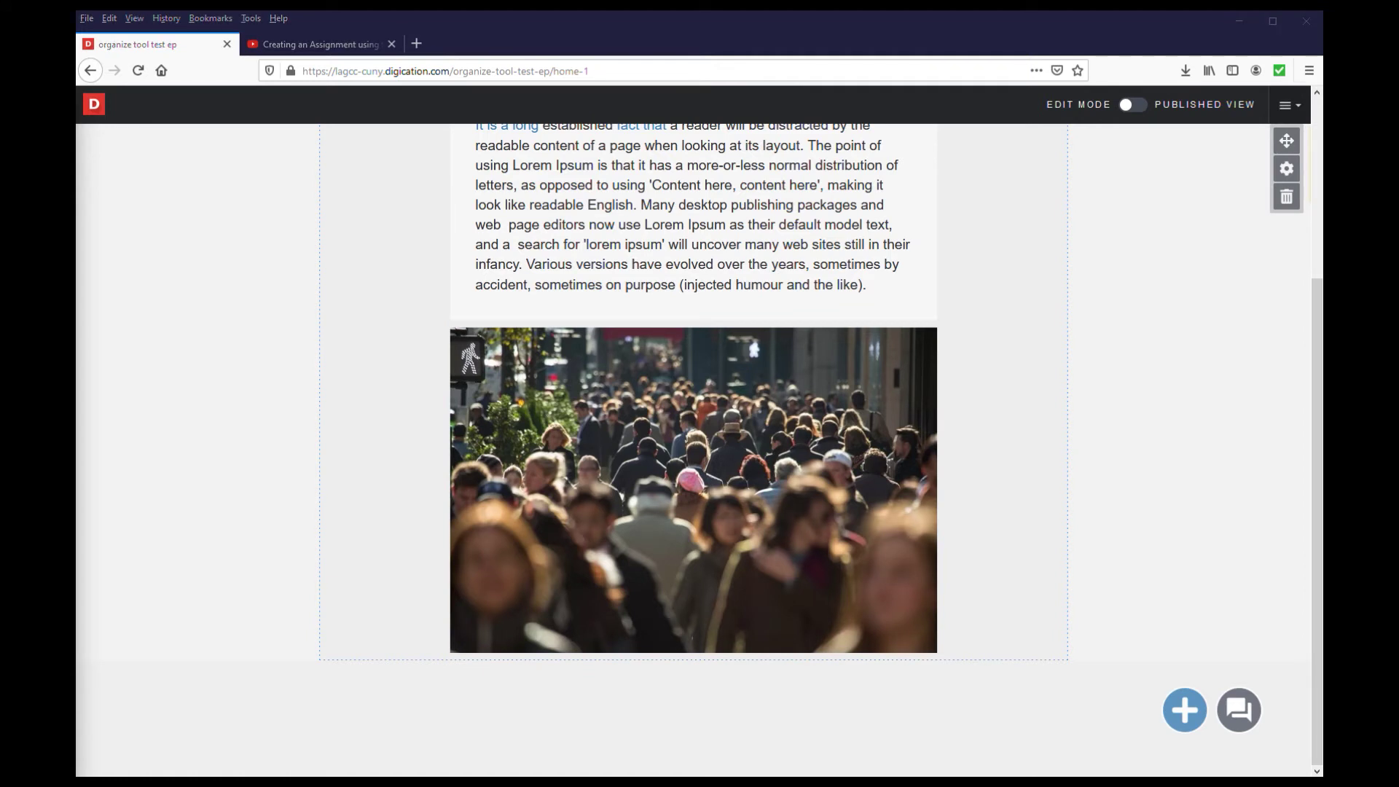
{"action": "left_click", "coordinate": [859, 504]}
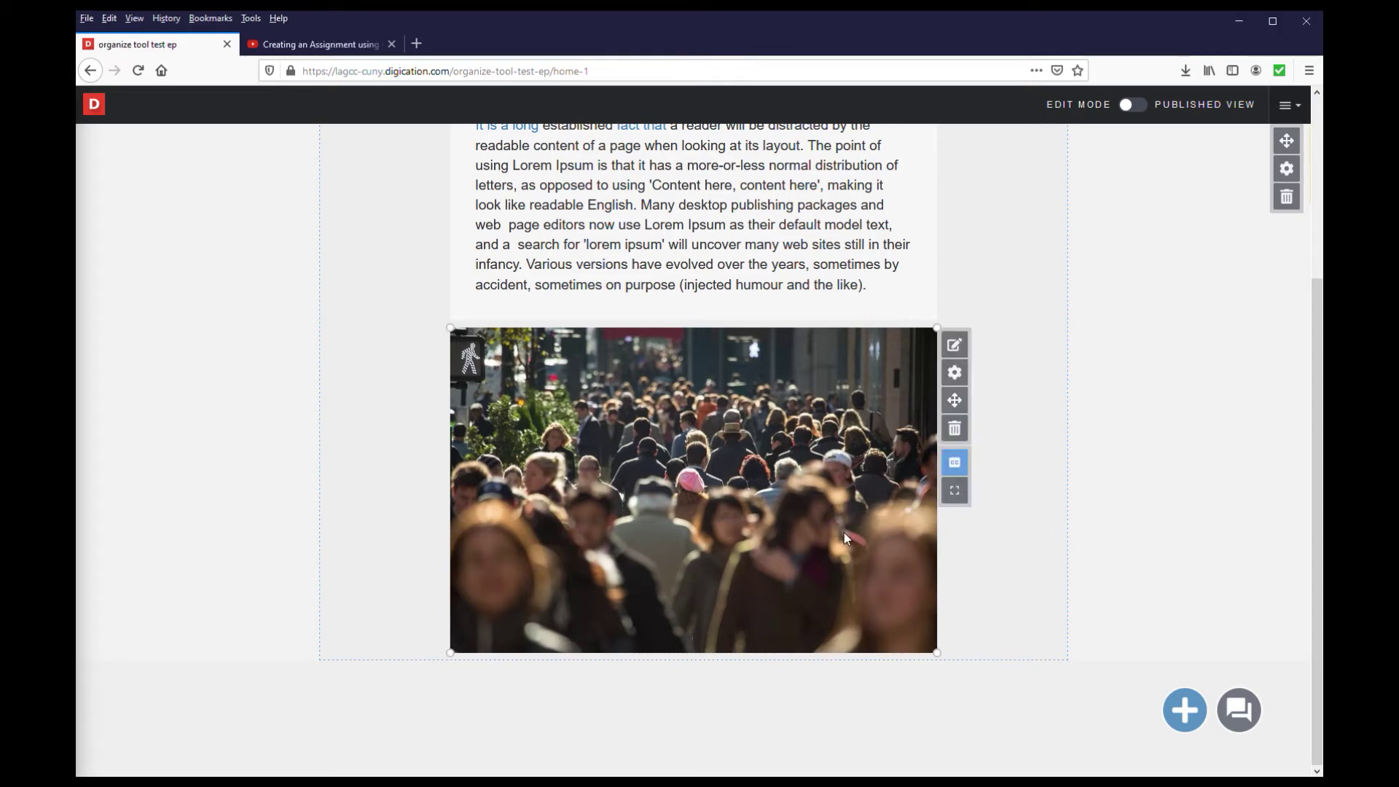
{"action": "left_click", "coordinate": [1185, 709]}
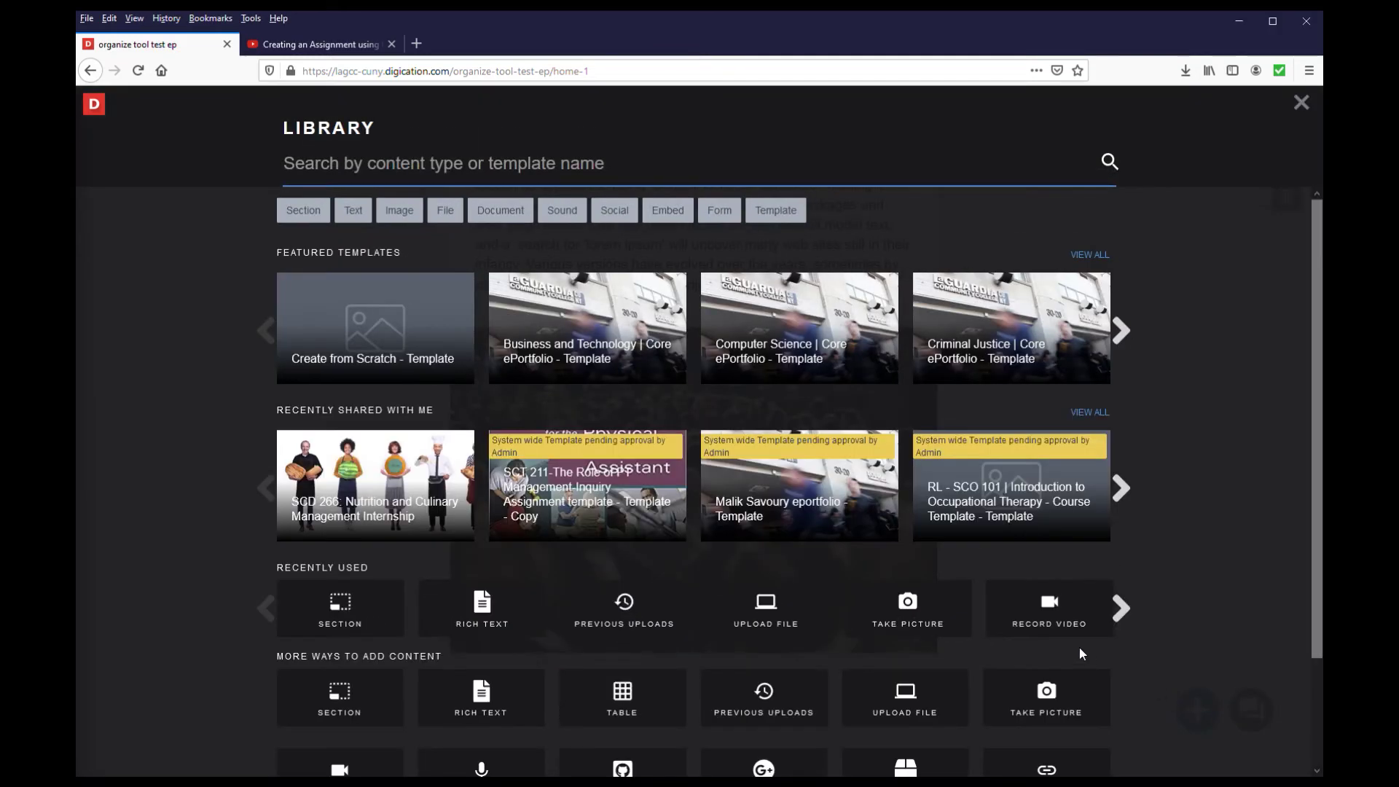
{"action": "scroll", "coordinate": [1078, 647], "scroll_direction": "down", "scroll_amount": 2}
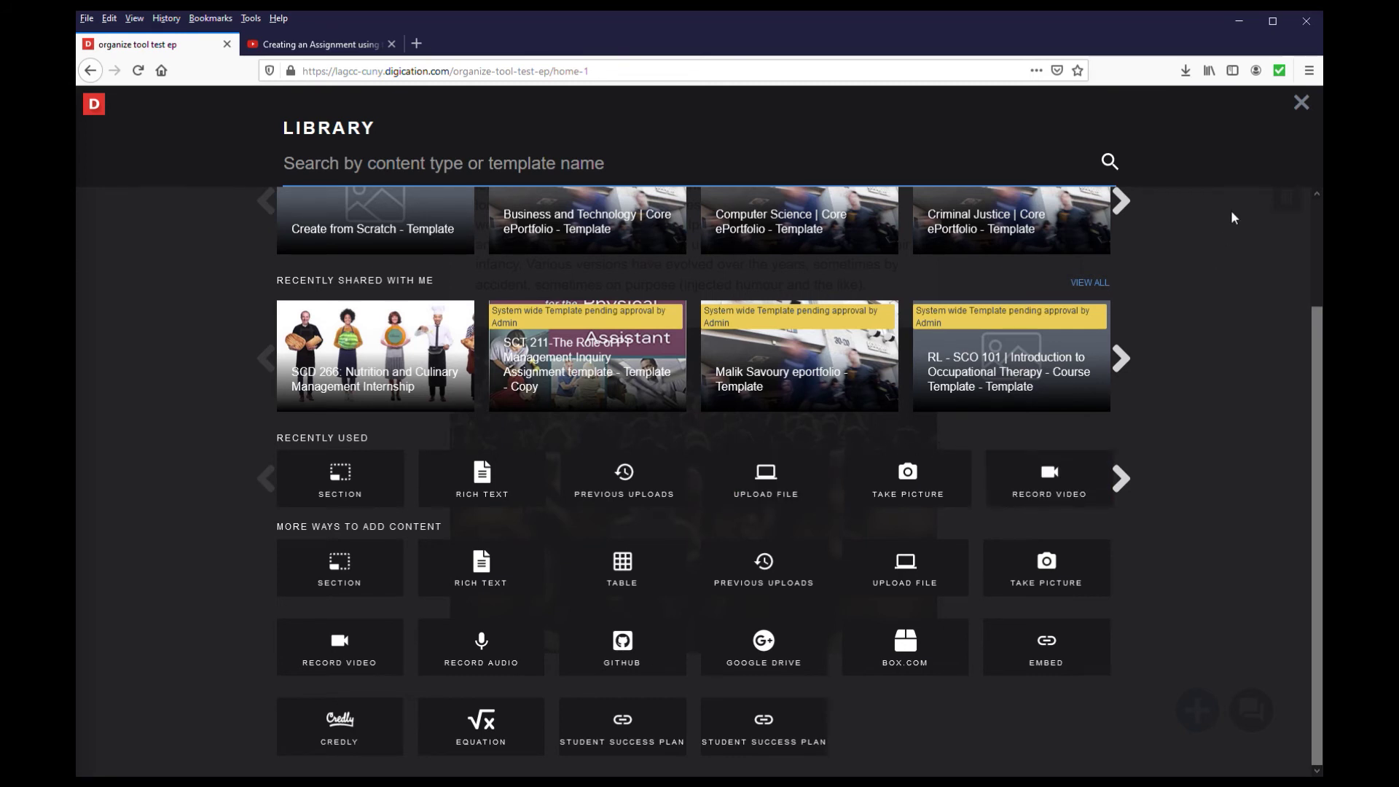
{"action": "left_click", "coordinate": [1301, 102]}
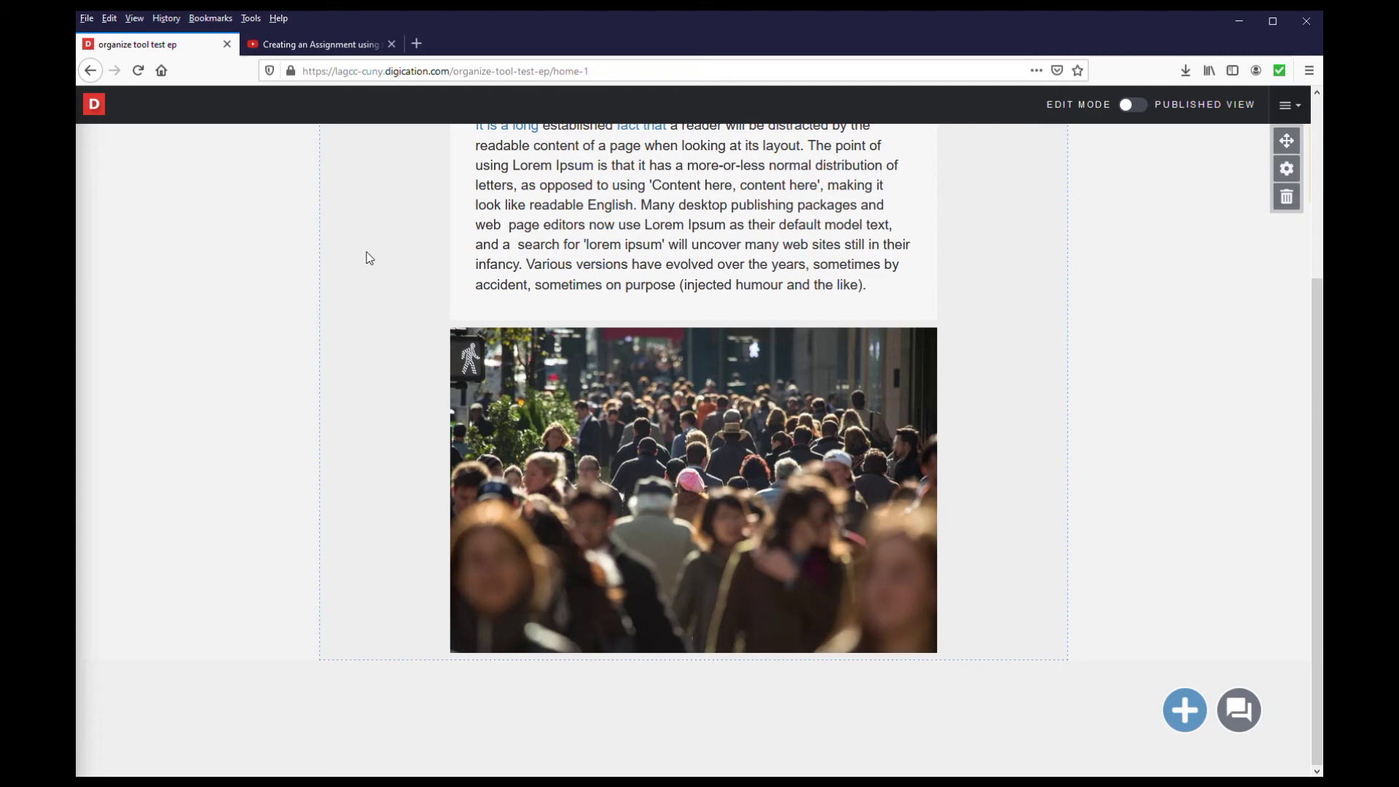
Step: Copy the tutorial video's URL from the YouTube tab's address bar and return to the ePortfolio tab
{"action": "left_click", "coordinate": [287, 47]}
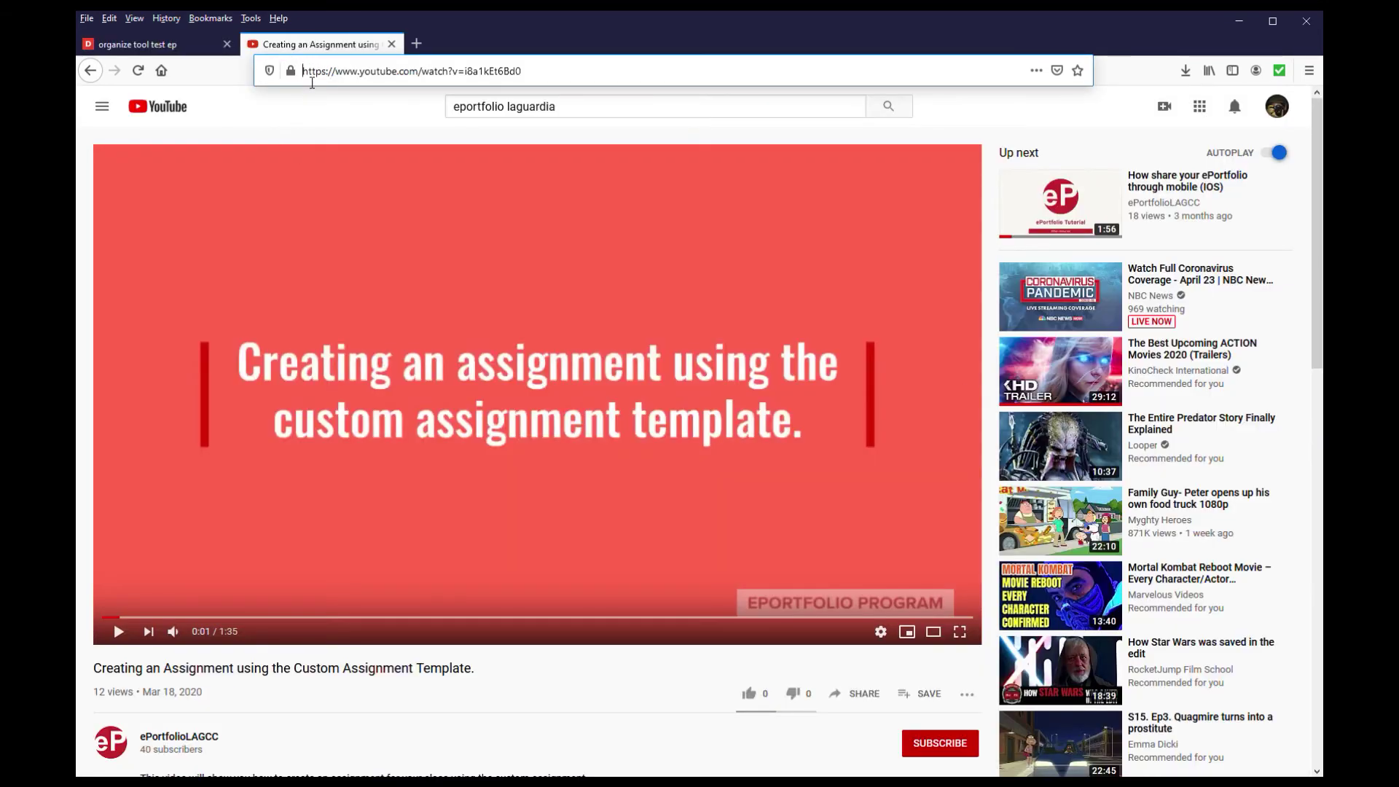
{"action": "left_click_drag", "start_coordinate": [303, 76], "coordinate": [502, 76]}
{"action": "key", "text": "ctrl+c"}
{"action": "key", "text": "Escape"}
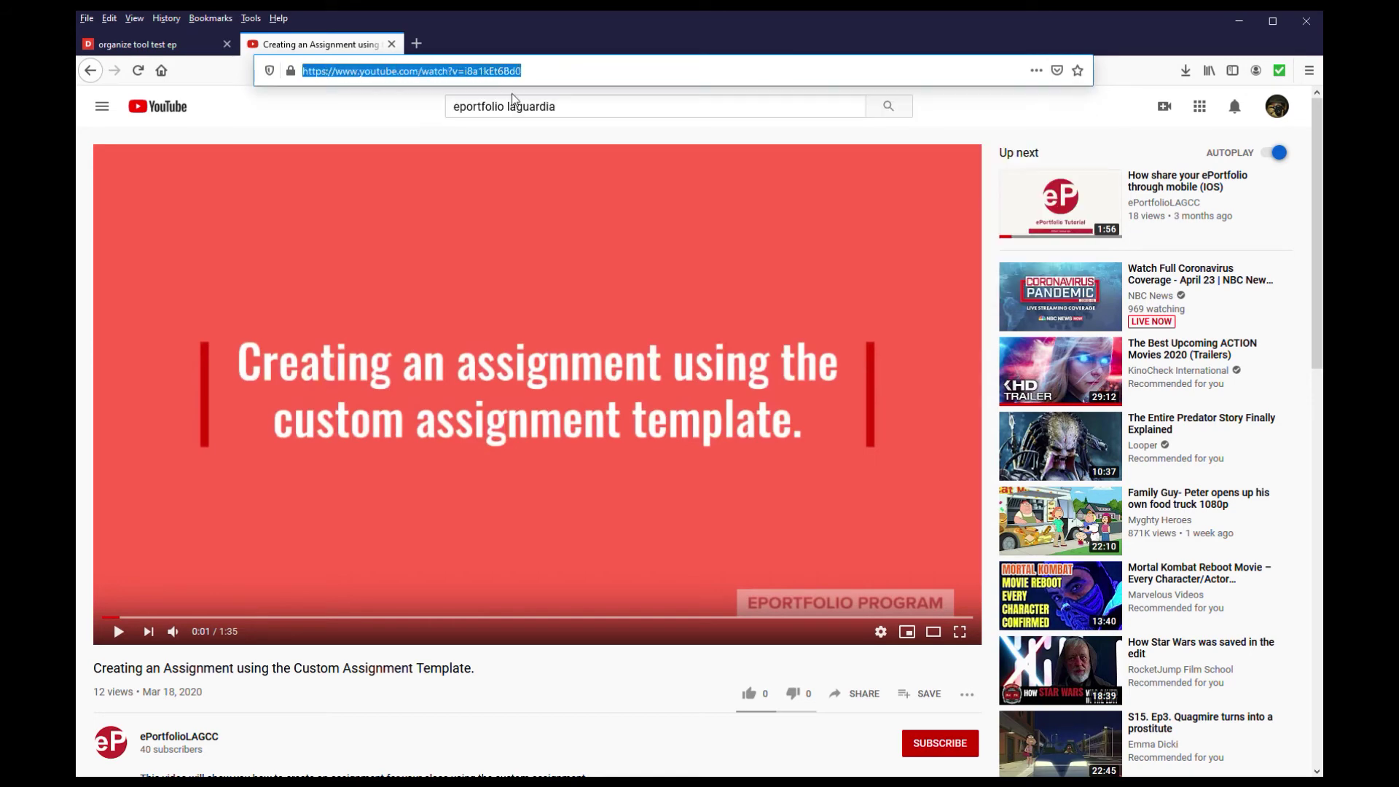
{"action": "left_click", "coordinate": [182, 45]}
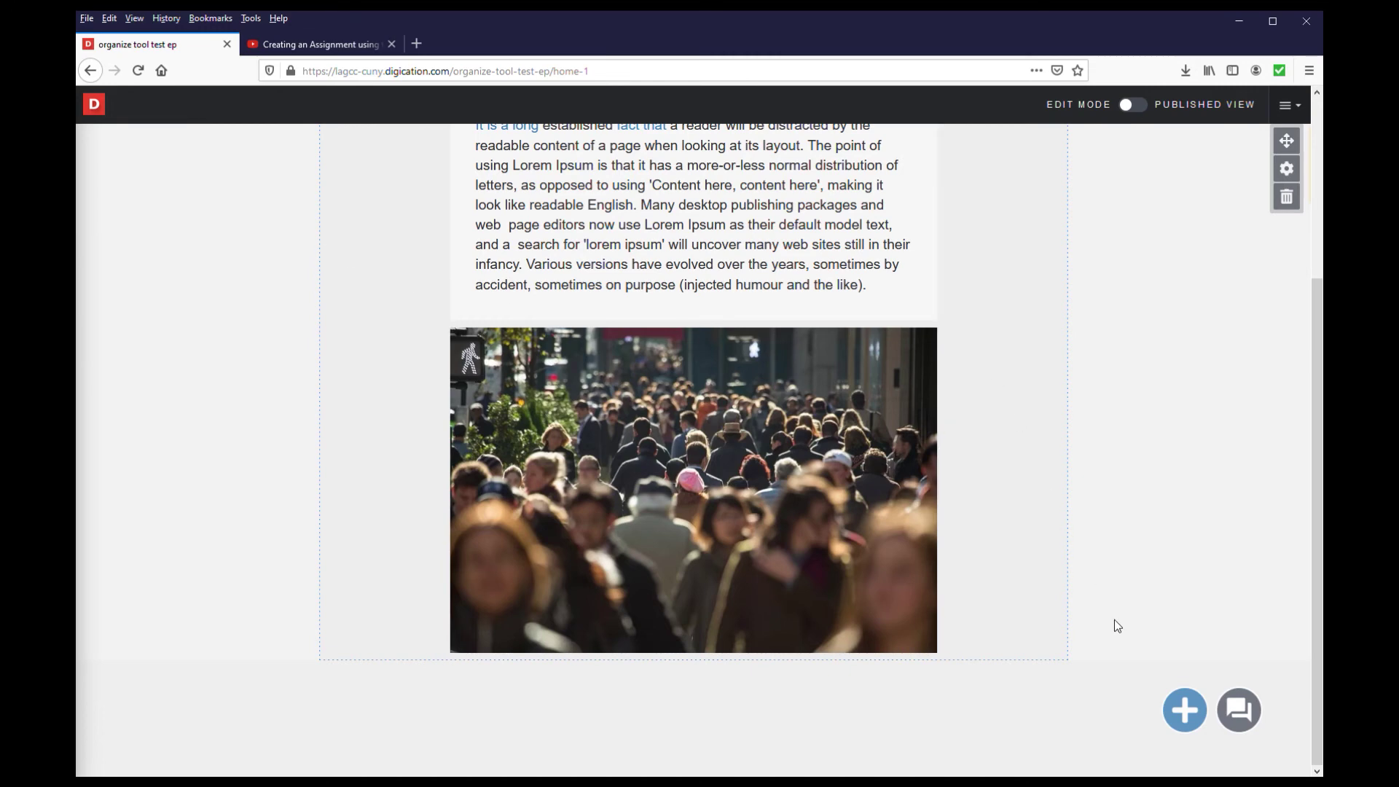
Step: Add a YouTube URL embed block with the pasted tutorial link below the crowd photo
{"action": "left_click", "coordinate": [1187, 712]}
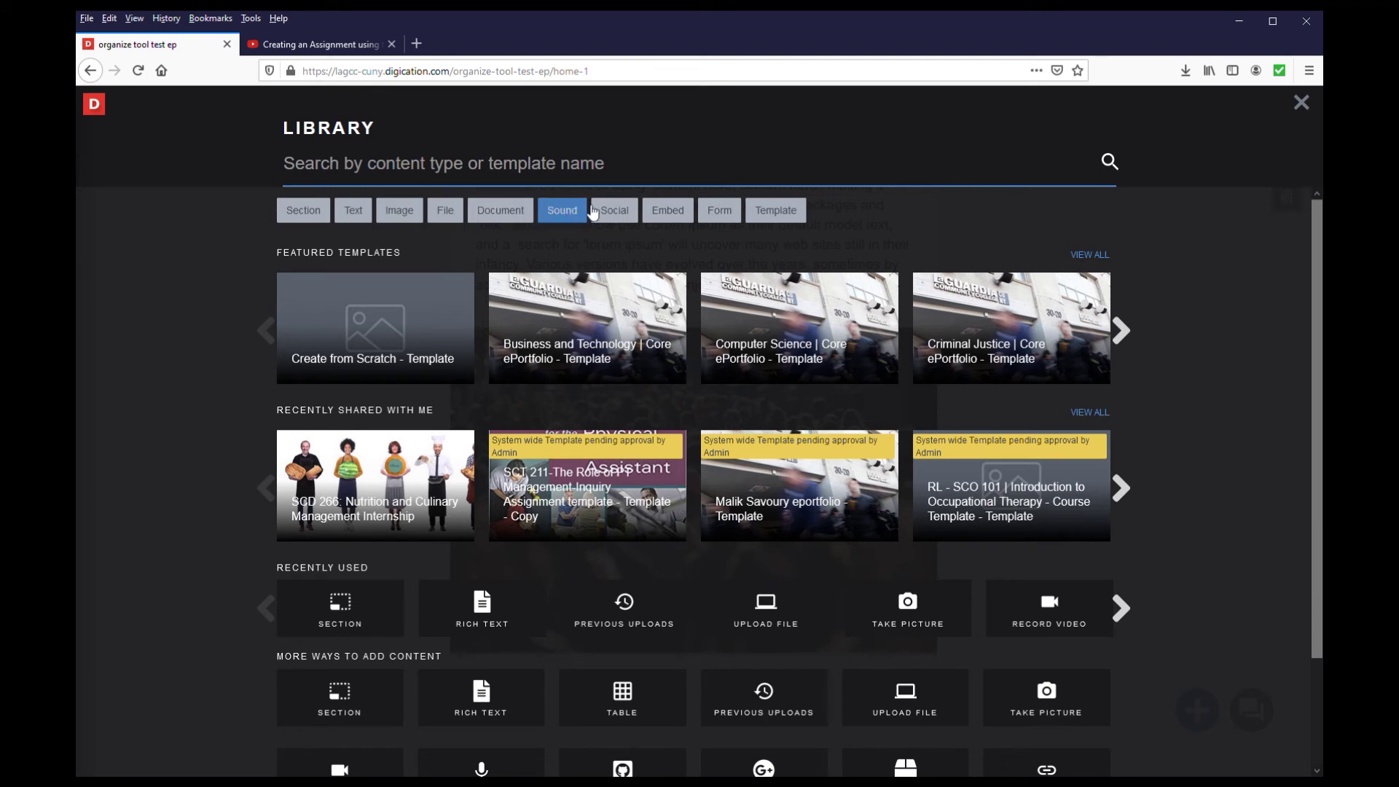
{"action": "left_click", "coordinate": [676, 217]}
{"action": "scroll", "coordinate": [212, 387], "scroll_direction": "down", "scroll_amount": 2}
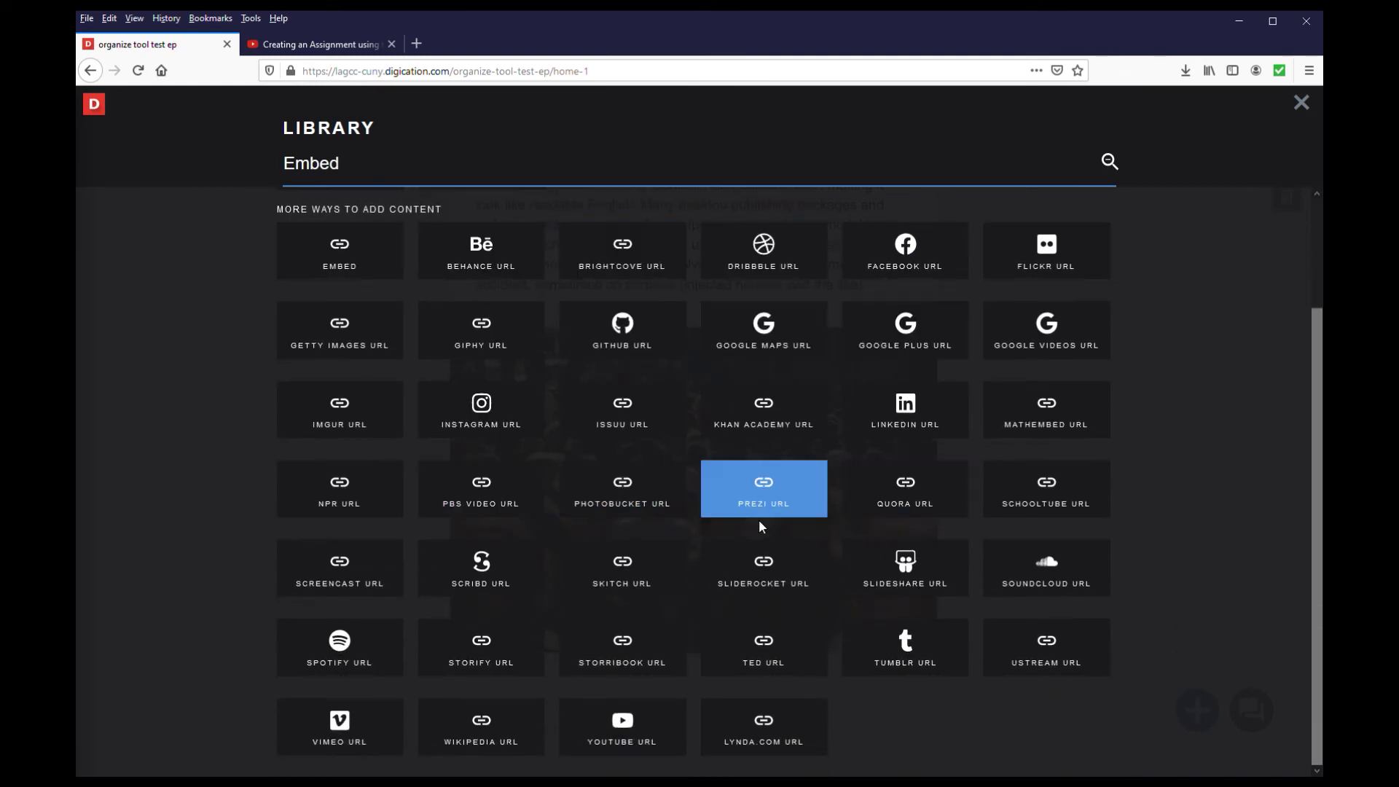
{"action": "left_click", "coordinate": [626, 737]}
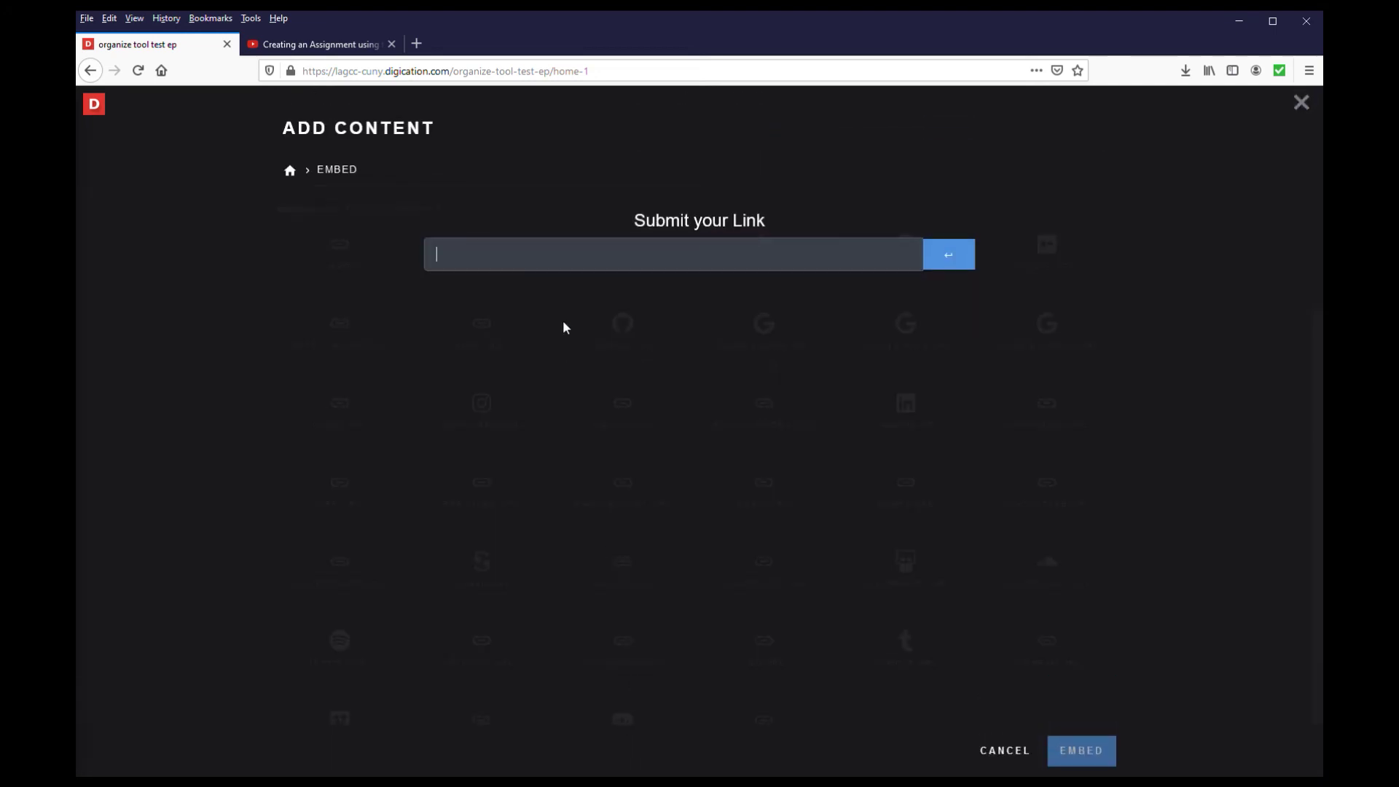
{"action": "key", "text": "ctrl+v"}
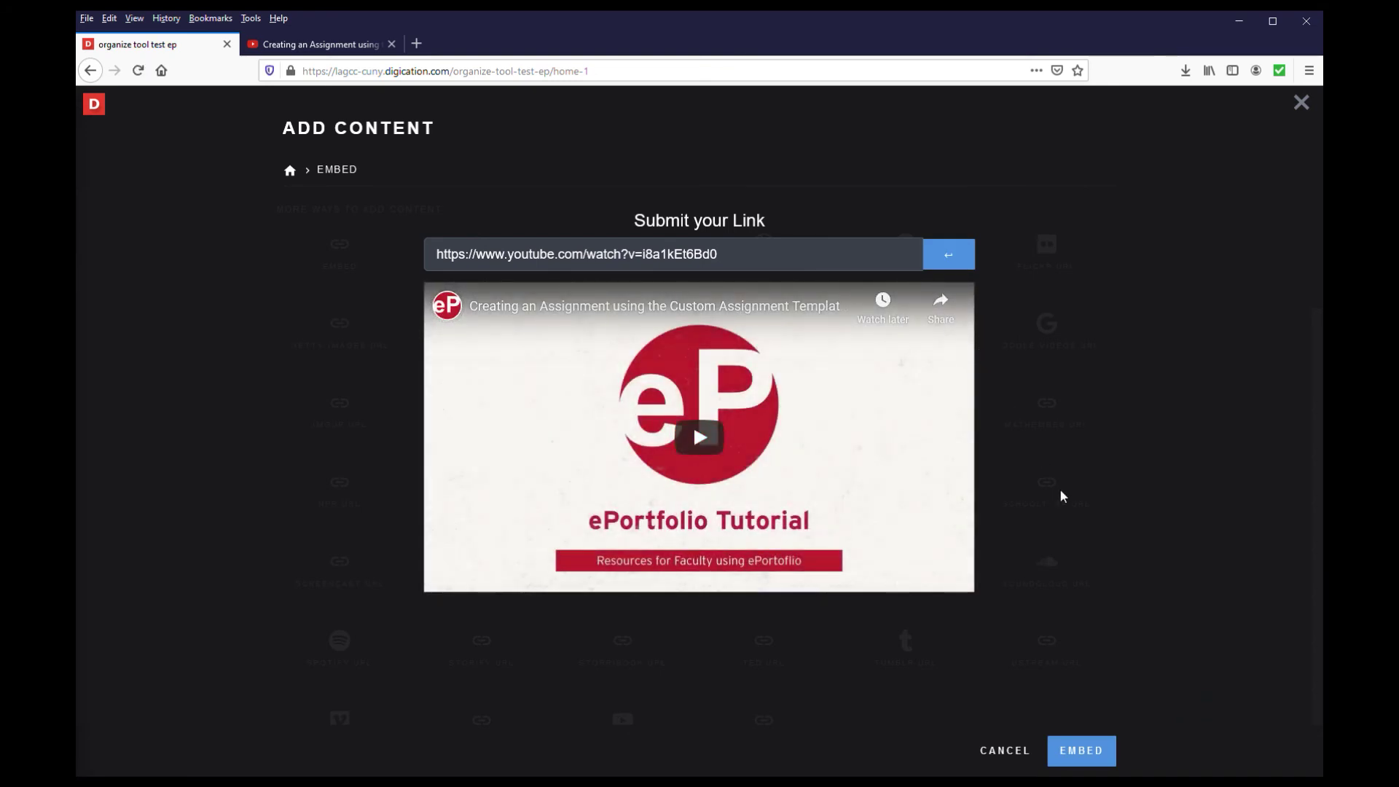
{"action": "left_click", "coordinate": [1084, 750]}
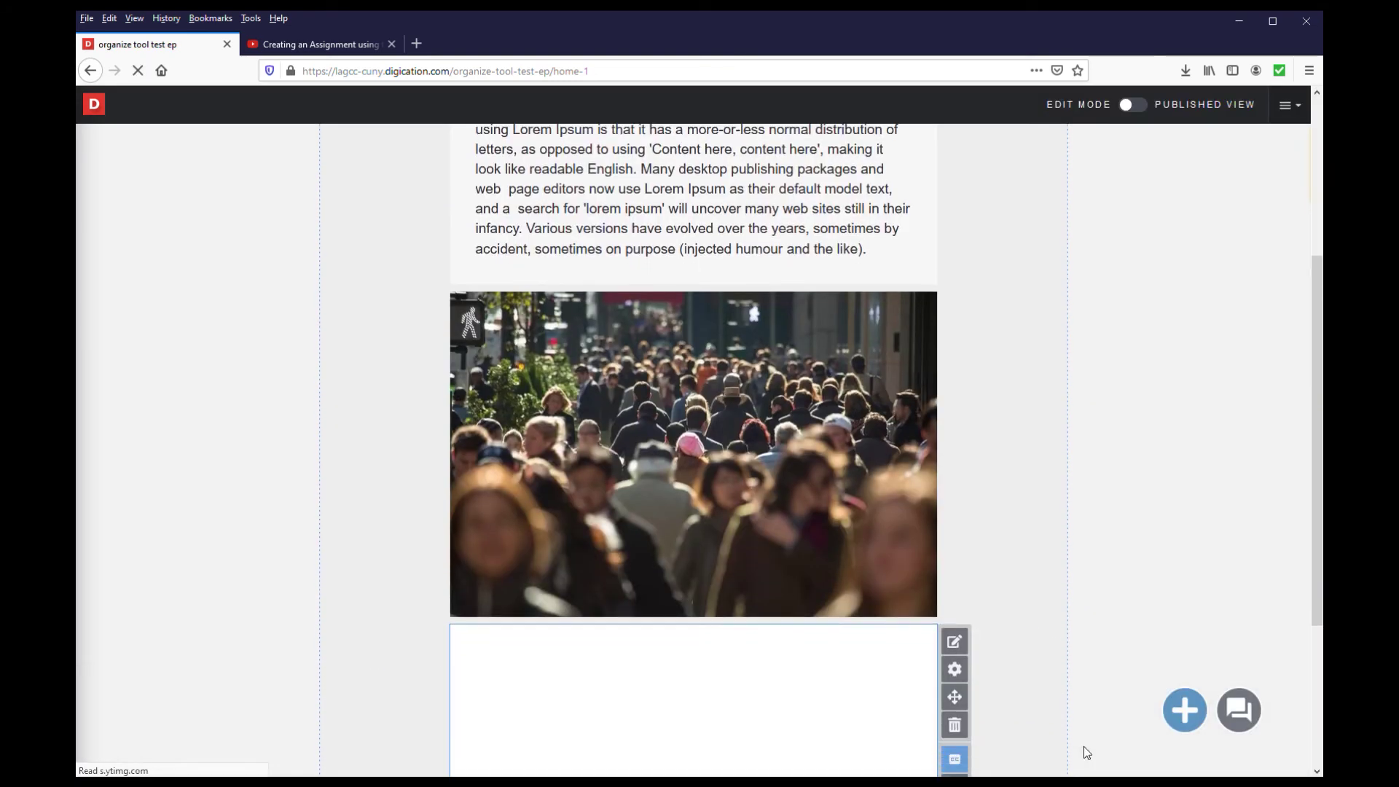
{"action": "scroll", "coordinate": [1029, 459], "scroll_direction": "down", "scroll_amount": 3}
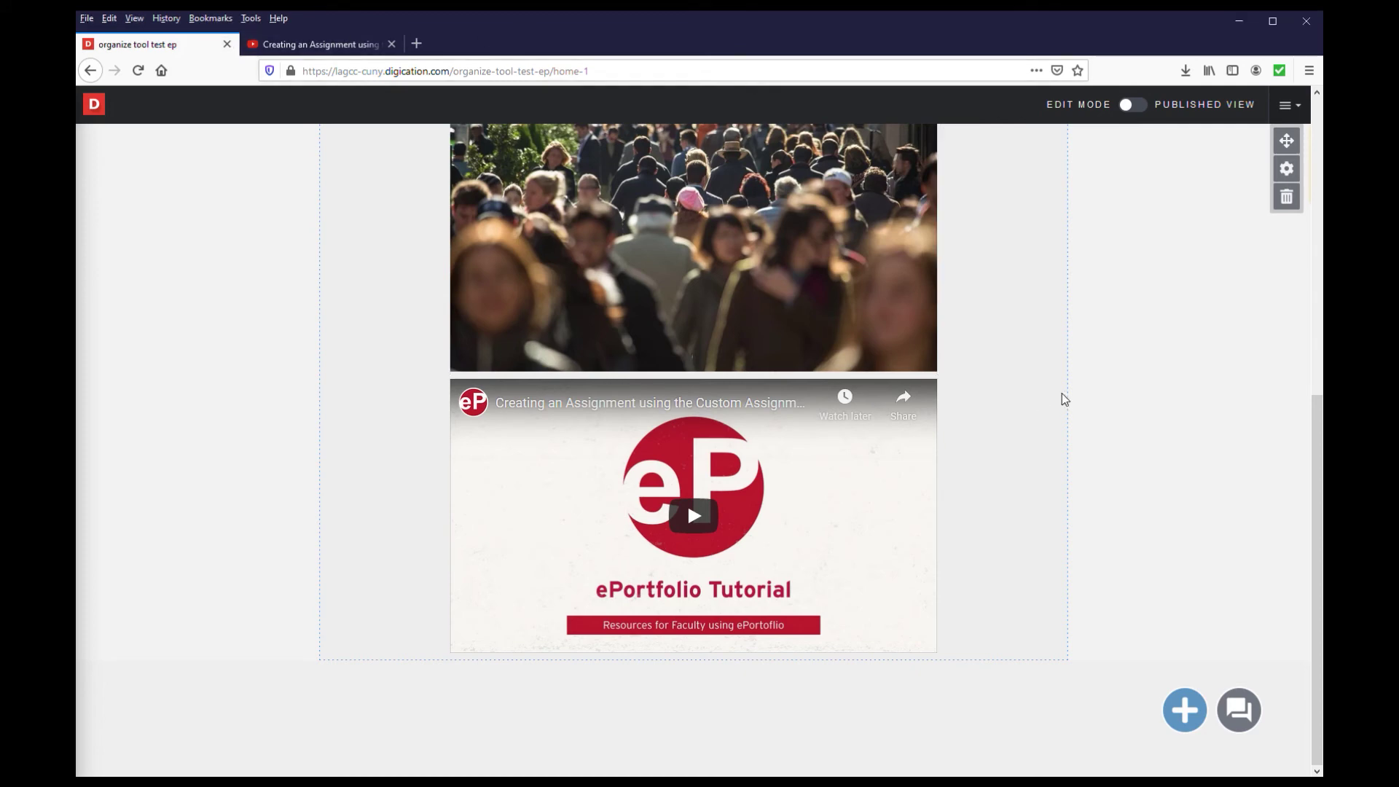
Step: Upload test_word_document.docx from the computer as a new block below the video
{"action": "left_click", "coordinate": [1167, 708]}
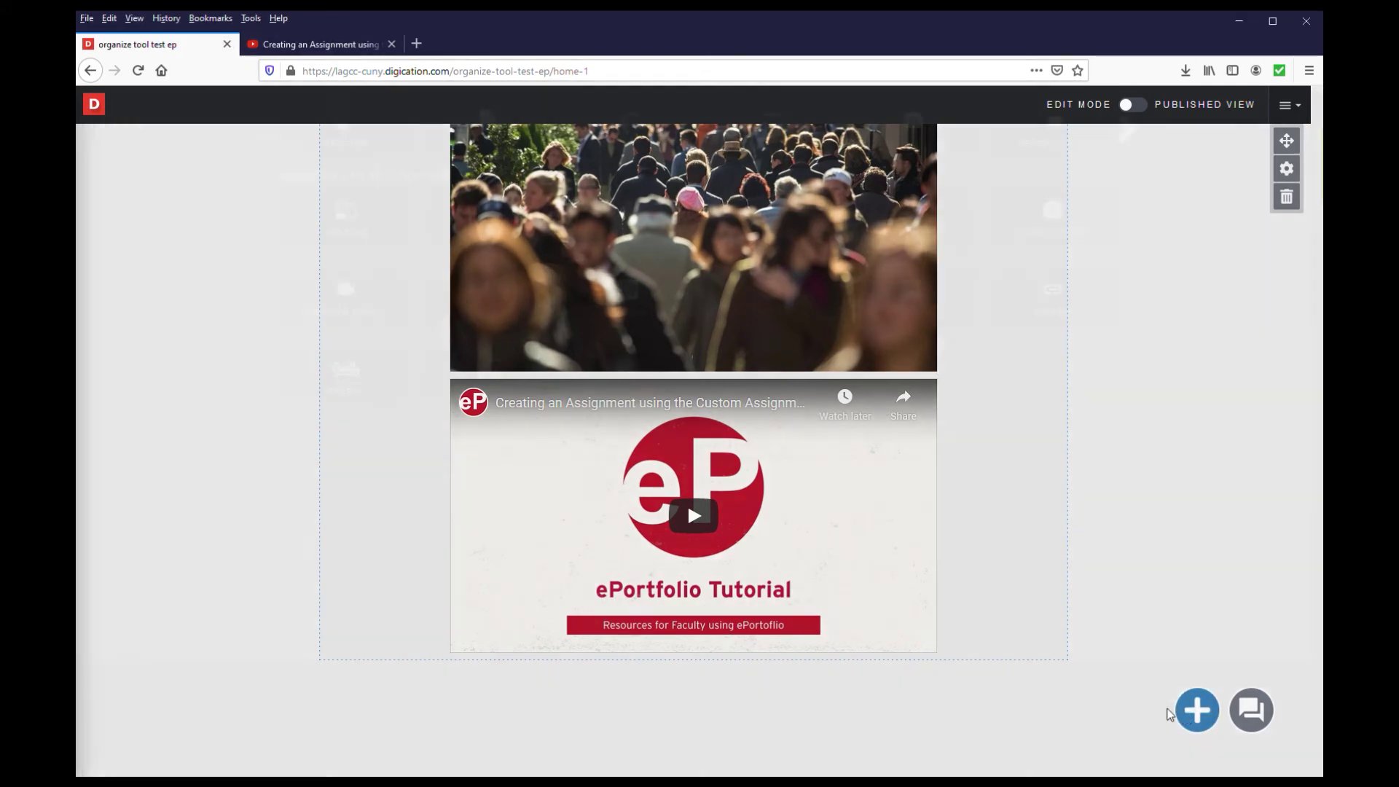
{"action": "scroll", "coordinate": [1183, 640], "scroll_direction": "down", "scroll_amount": 3}
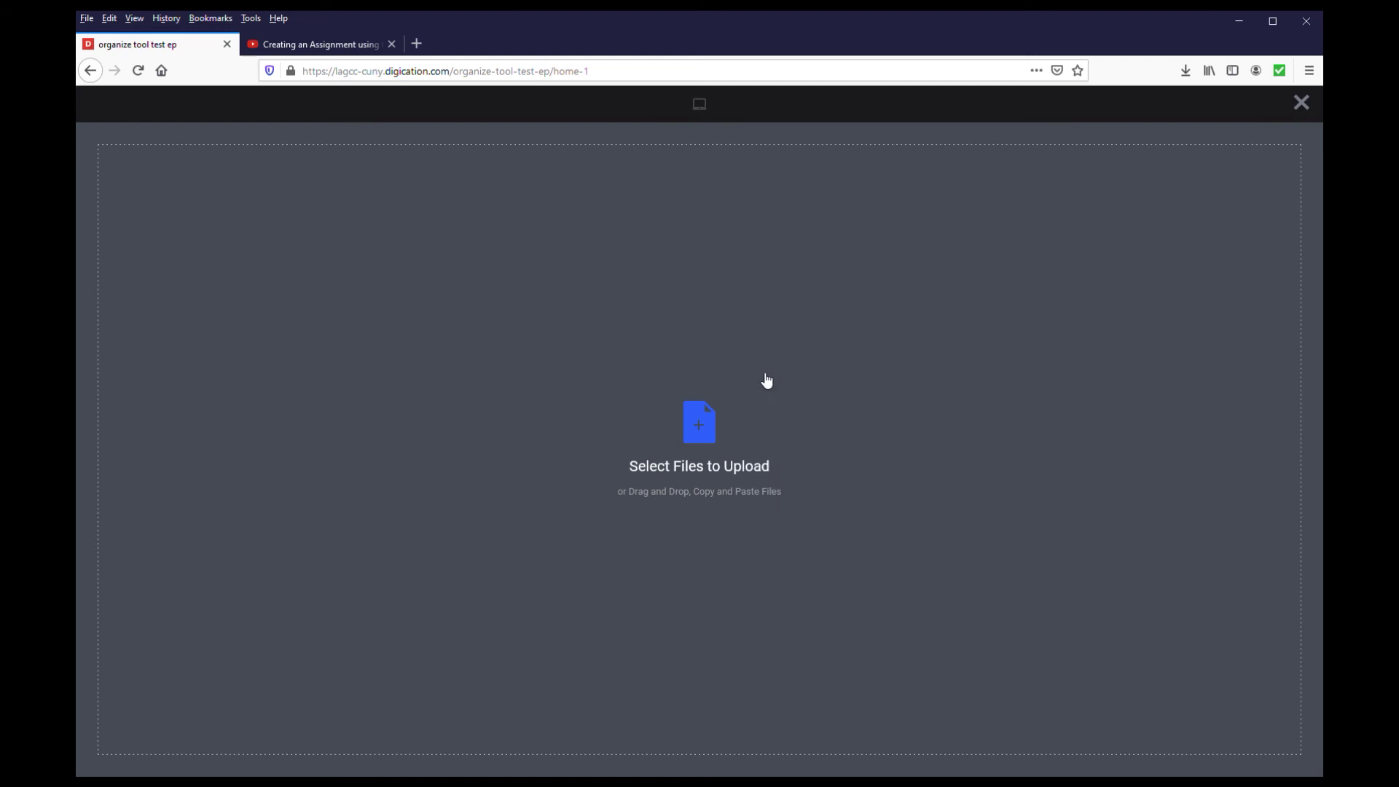
{"action": "left_click", "coordinate": [698, 435]}
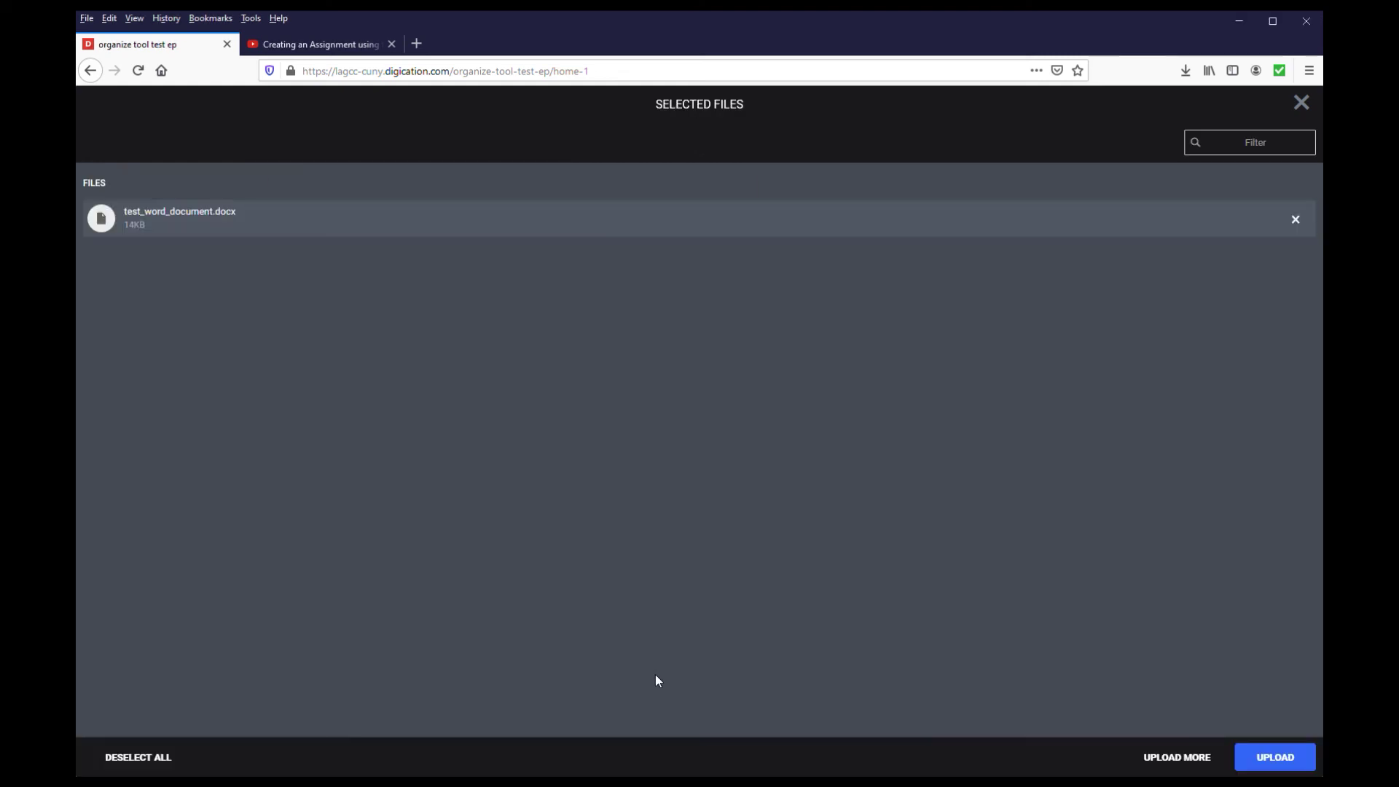
{"action": "left_click", "coordinate": [1263, 757]}
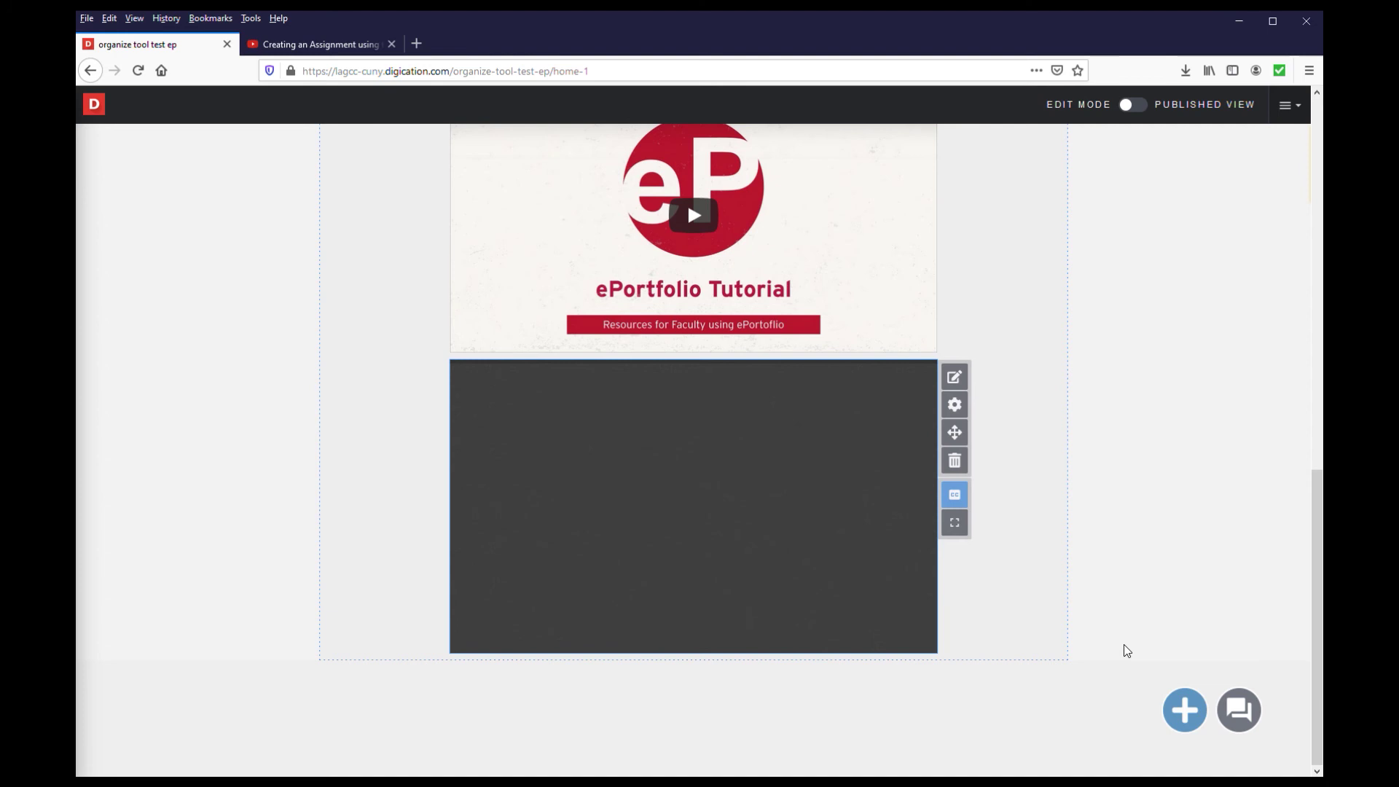
Step: Add an Upload File block containing test_powerpoint.pptx below the Word document
{"action": "left_click", "coordinate": [1185, 712]}
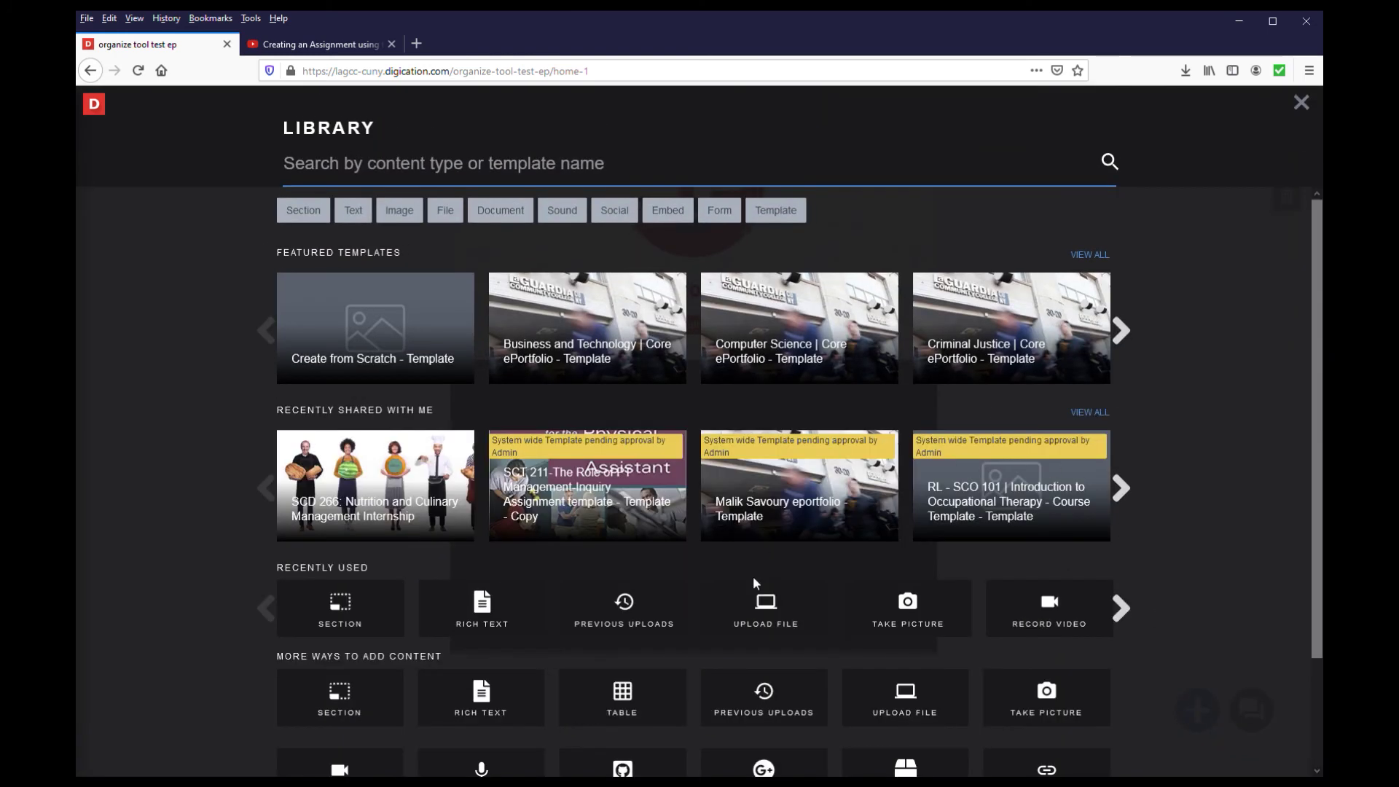
{"action": "left_click", "coordinate": [768, 618]}
{"action": "left_click", "coordinate": [705, 449]}
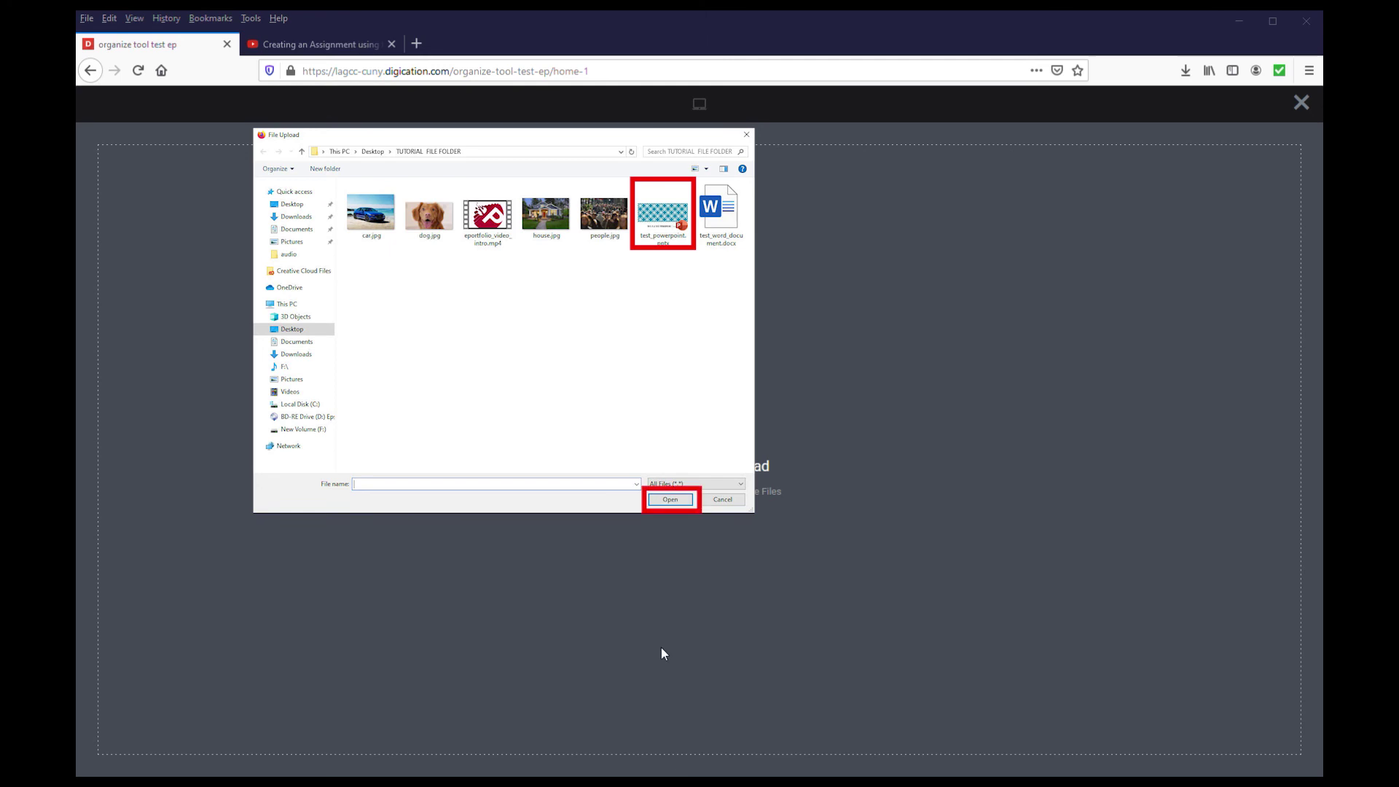
{"action": "key", "text": "Return"}
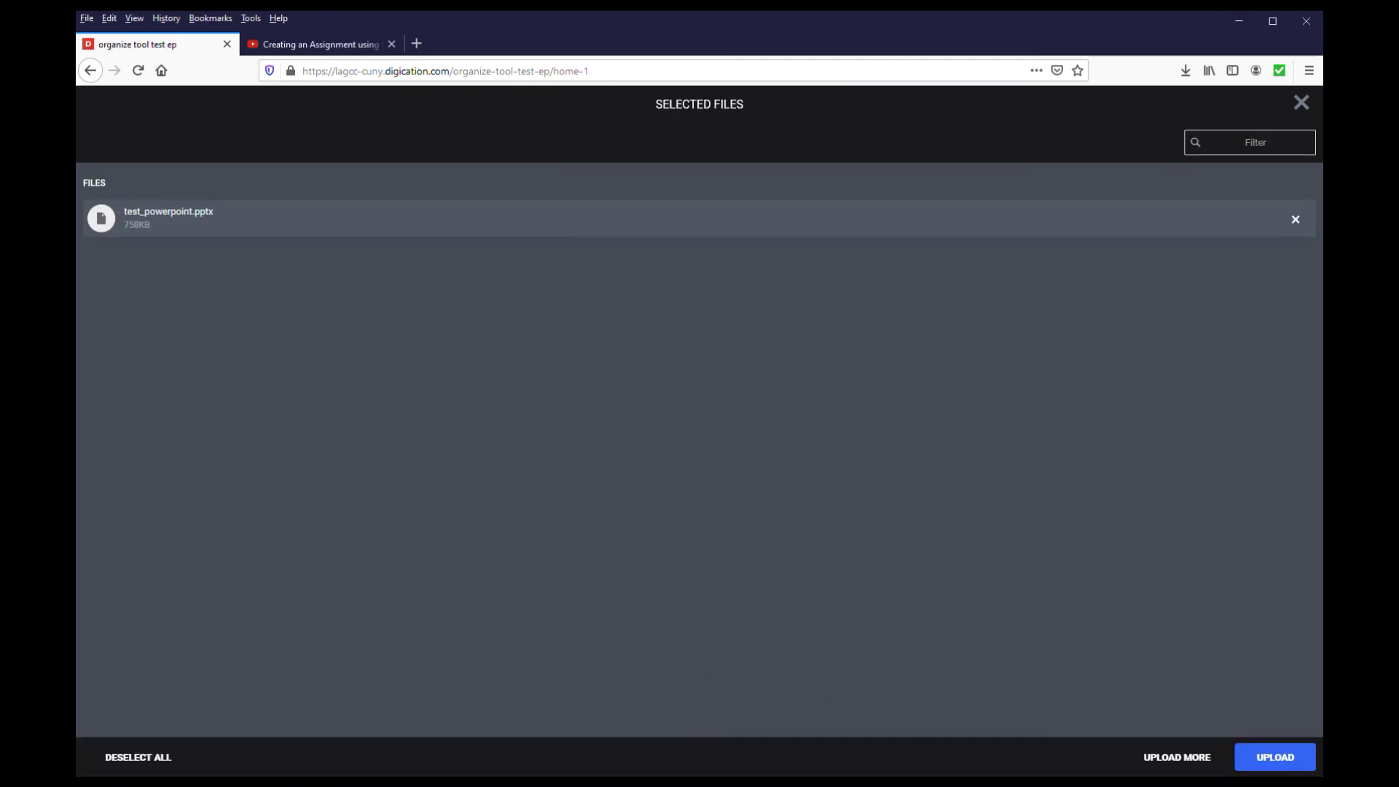
{"action": "left_click", "coordinate": [1271, 755]}
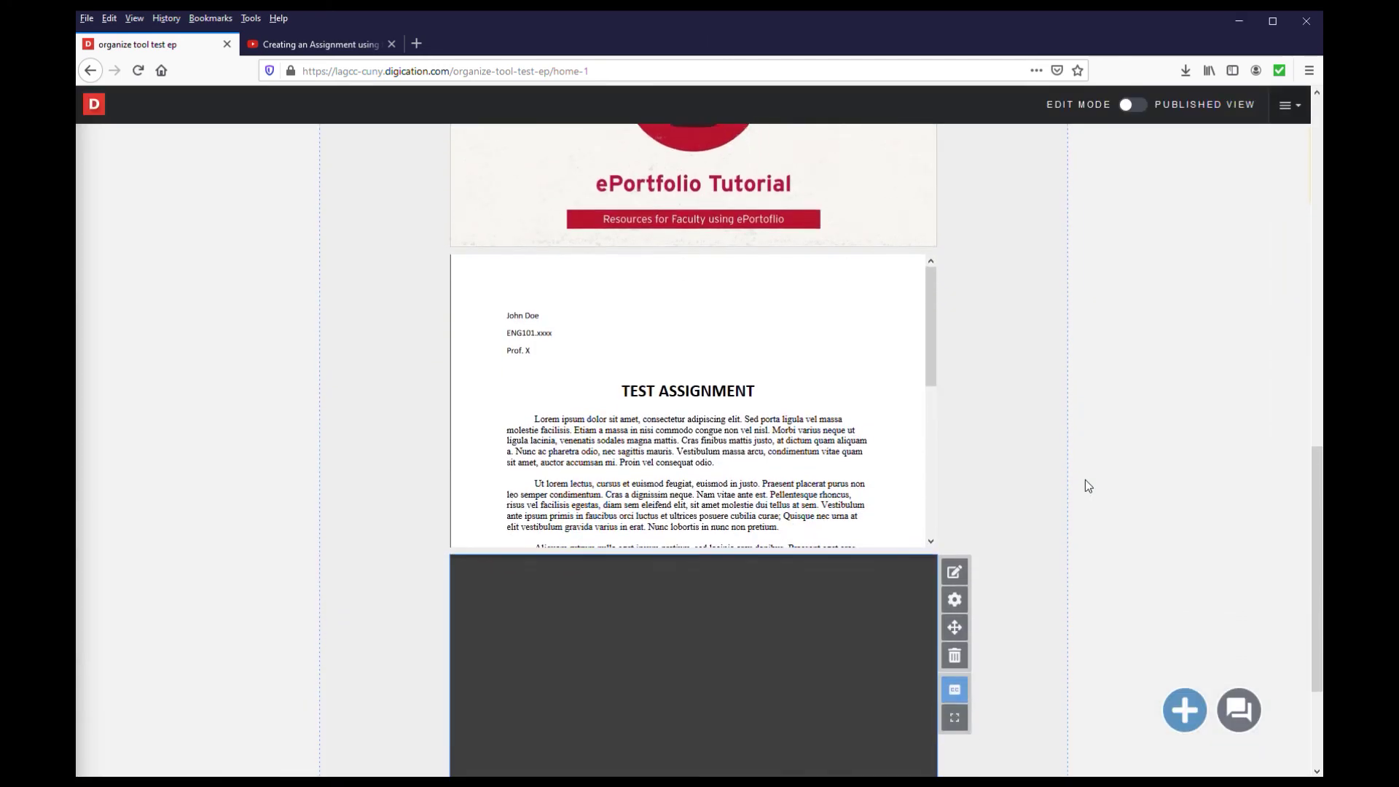
{"action": "scroll", "coordinate": [672, 268], "scroll_direction": "down", "scroll_amount": 5}
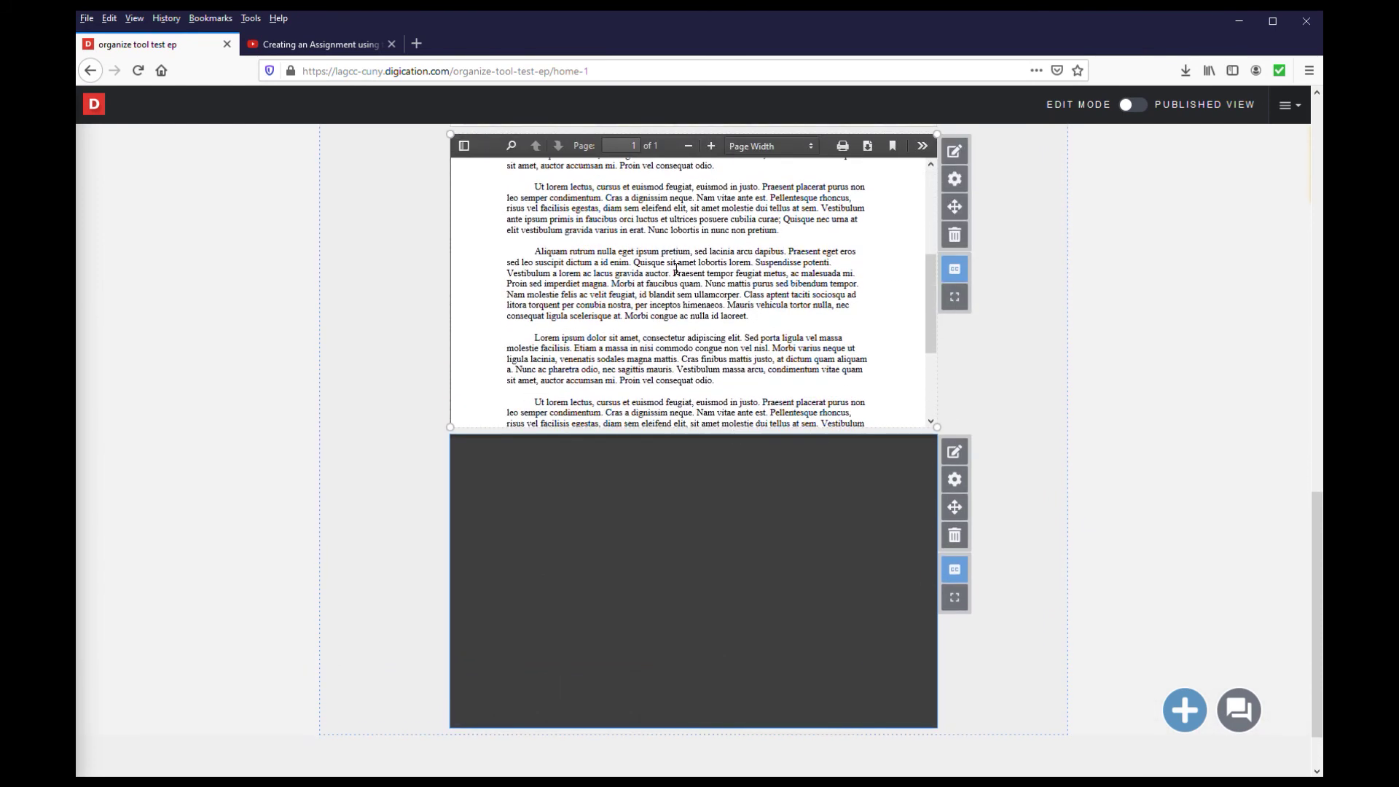
{"action": "scroll", "coordinate": [671, 269], "scroll_direction": "up", "scroll_amount": 4}
{"action": "scroll", "coordinate": [717, 295], "scroll_direction": "up", "scroll_amount": 1}
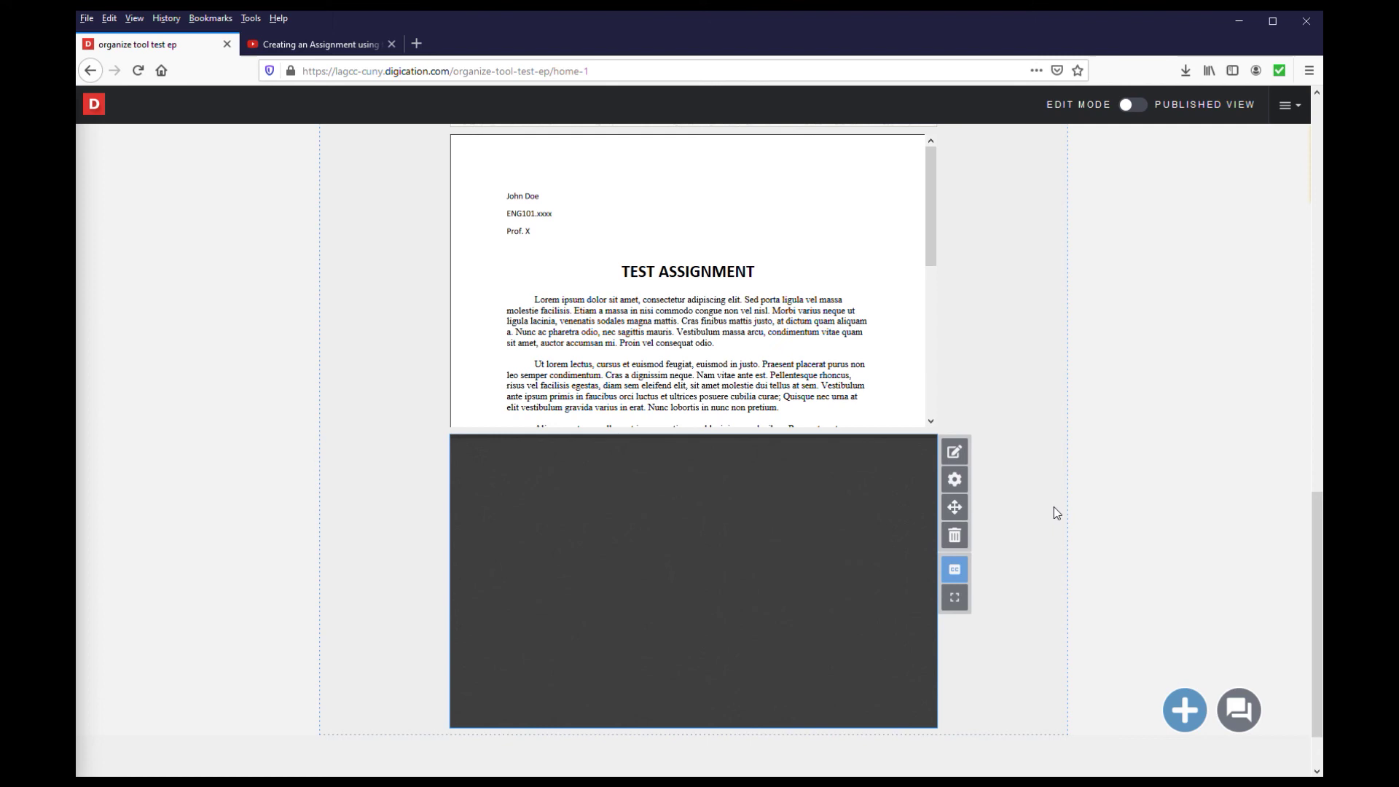
{"action": "scroll", "coordinate": [837, 539], "scroll_direction": "down", "scroll_amount": 8}
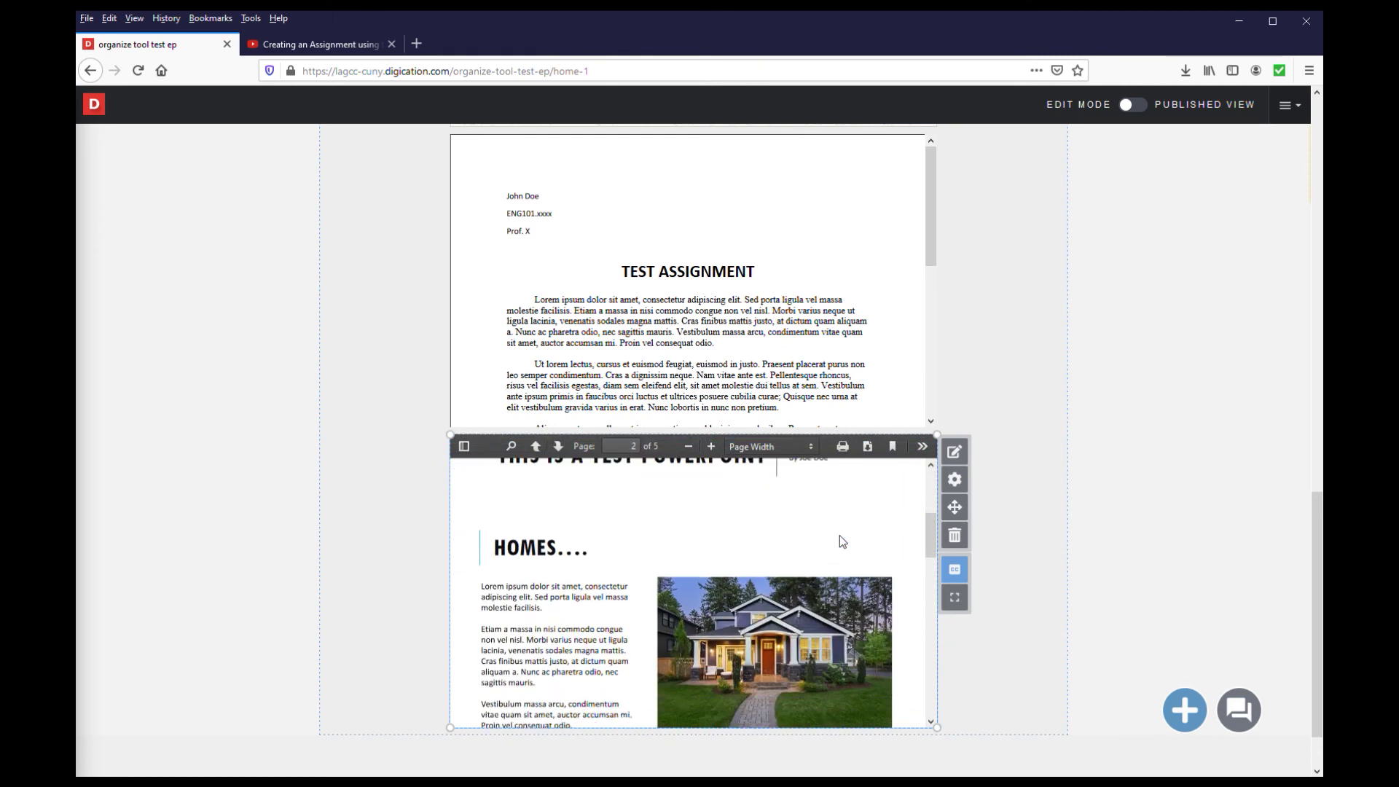
{"action": "scroll", "coordinate": [843, 576], "scroll_direction": "up", "scroll_amount": 8}
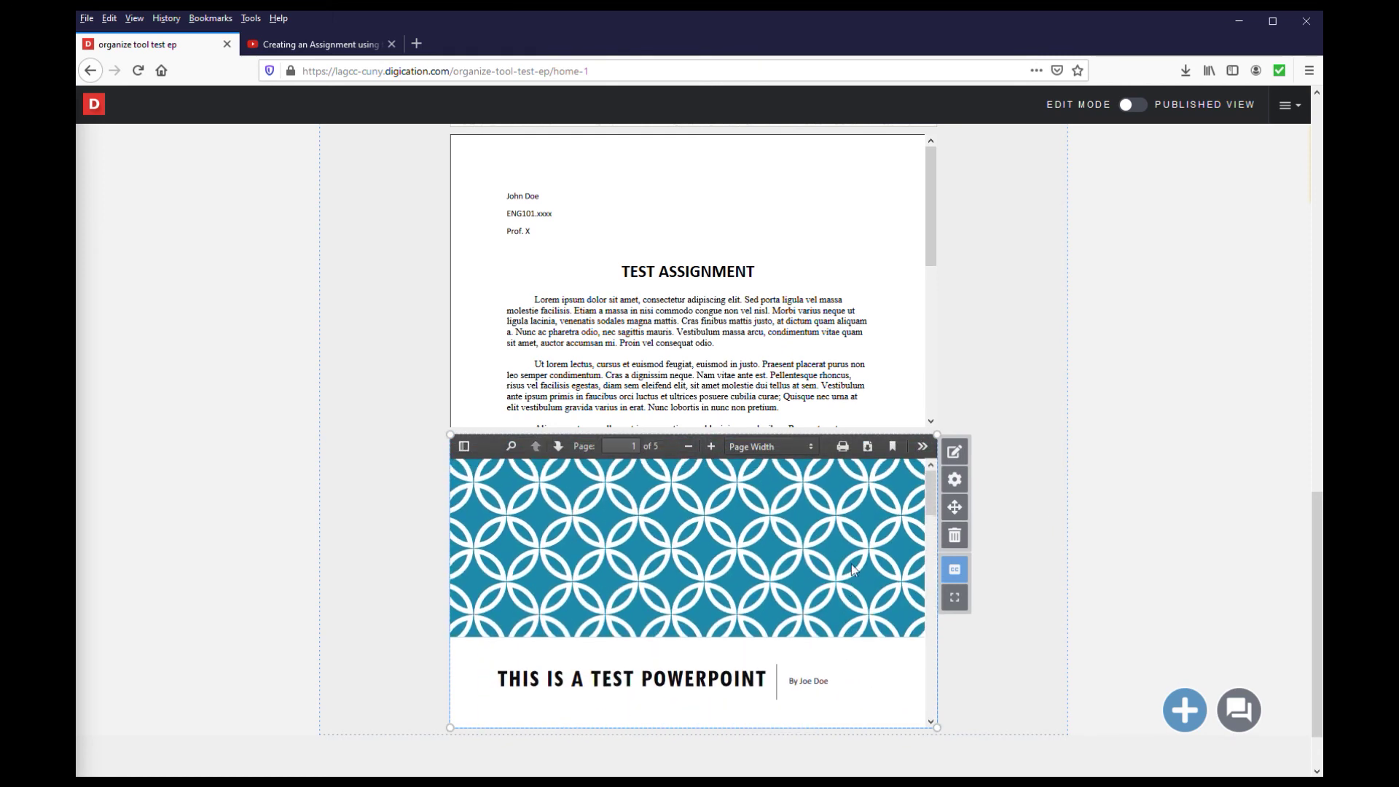
{"action": "scroll", "coordinate": [1005, 387], "scroll_direction": "up", "scroll_amount": 1}
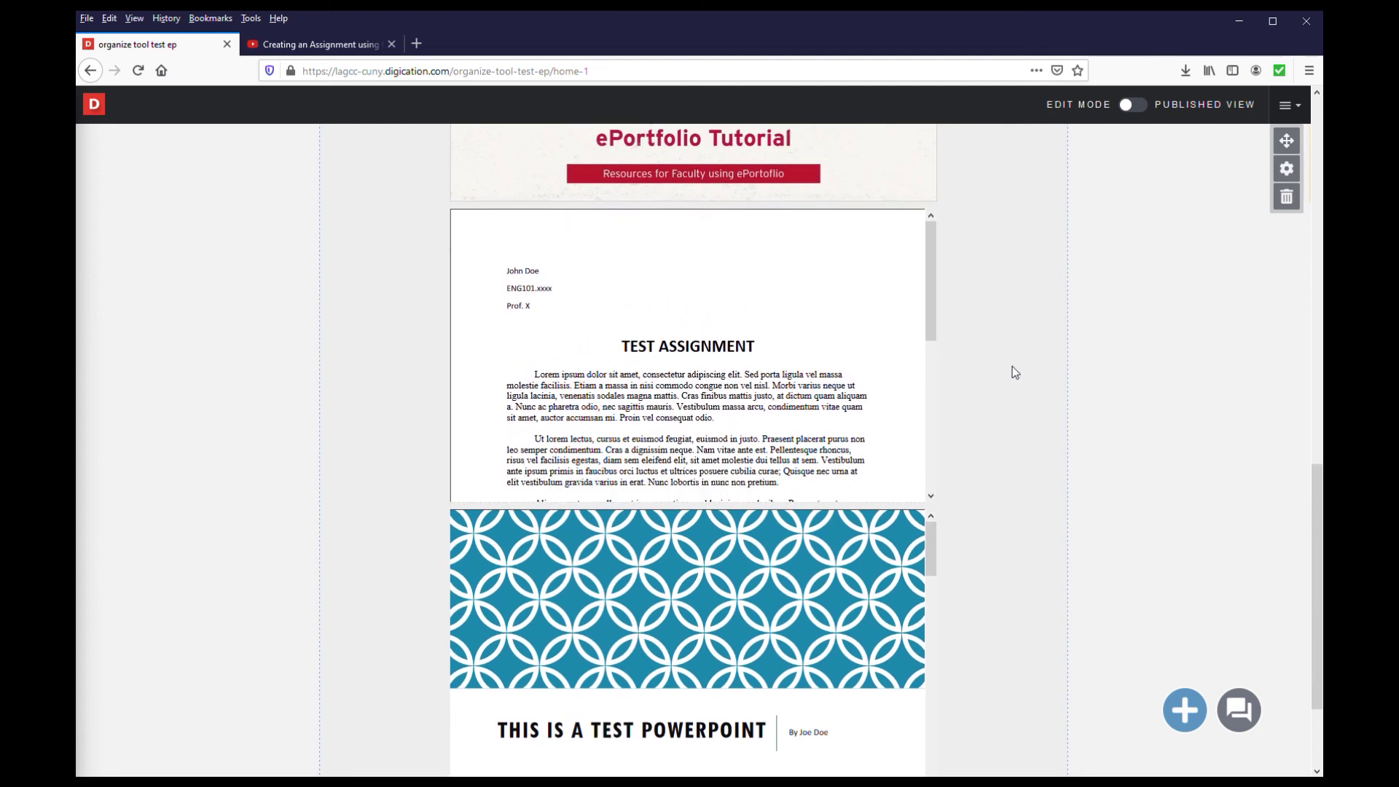
{"action": "mouse_move", "coordinate": [752, 401]}
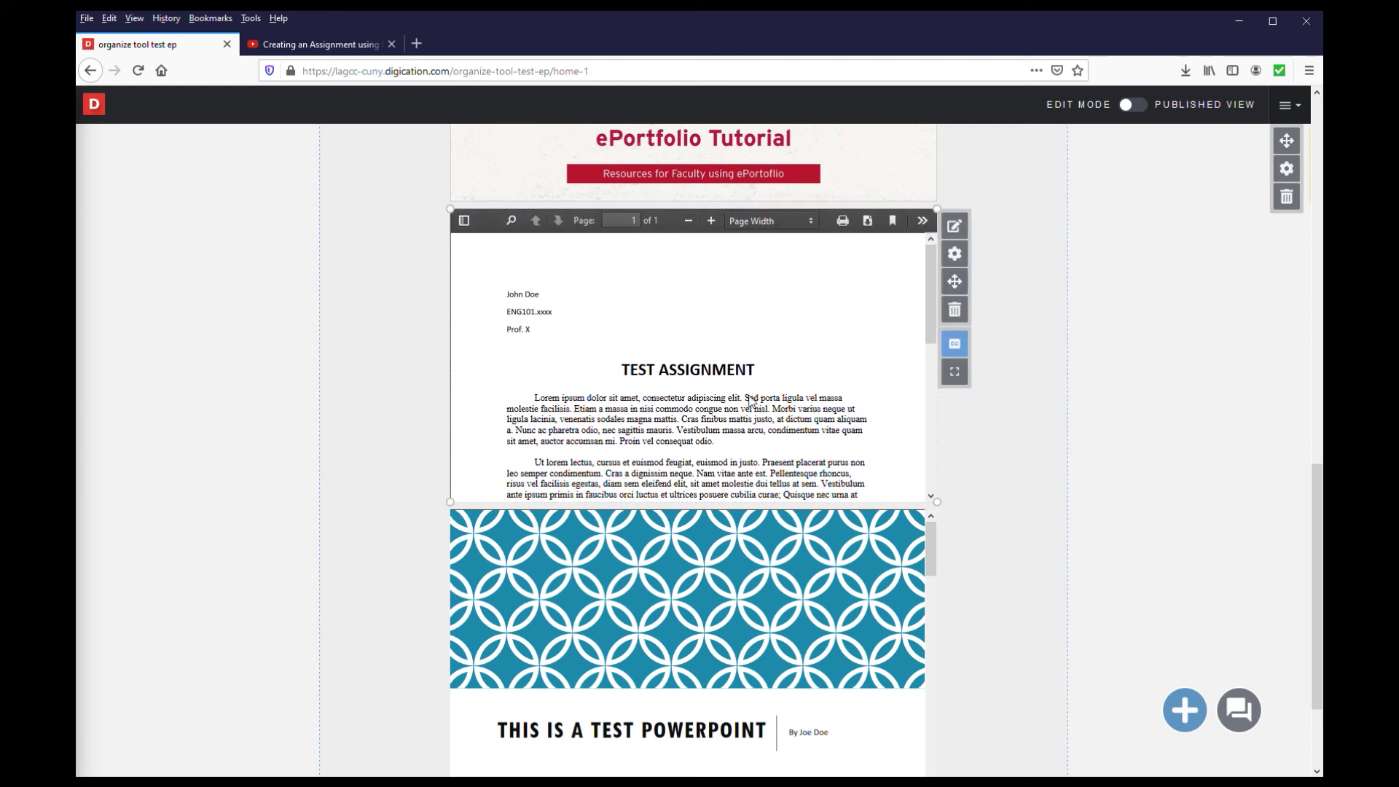
{"action": "mouse_move", "coordinate": [727, 522]}
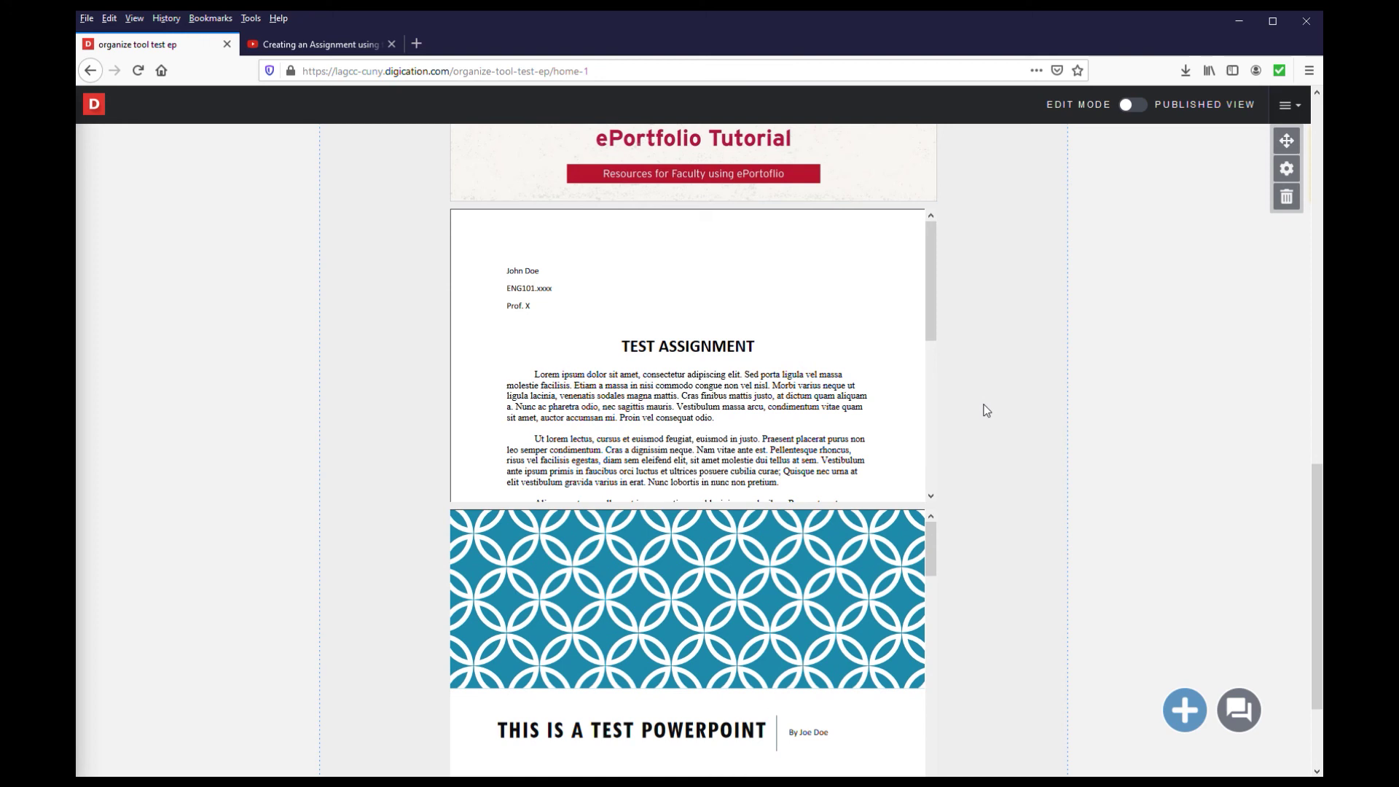
{"action": "scroll", "coordinate": [984, 410], "scroll_direction": "down", "scroll_amount": 2}
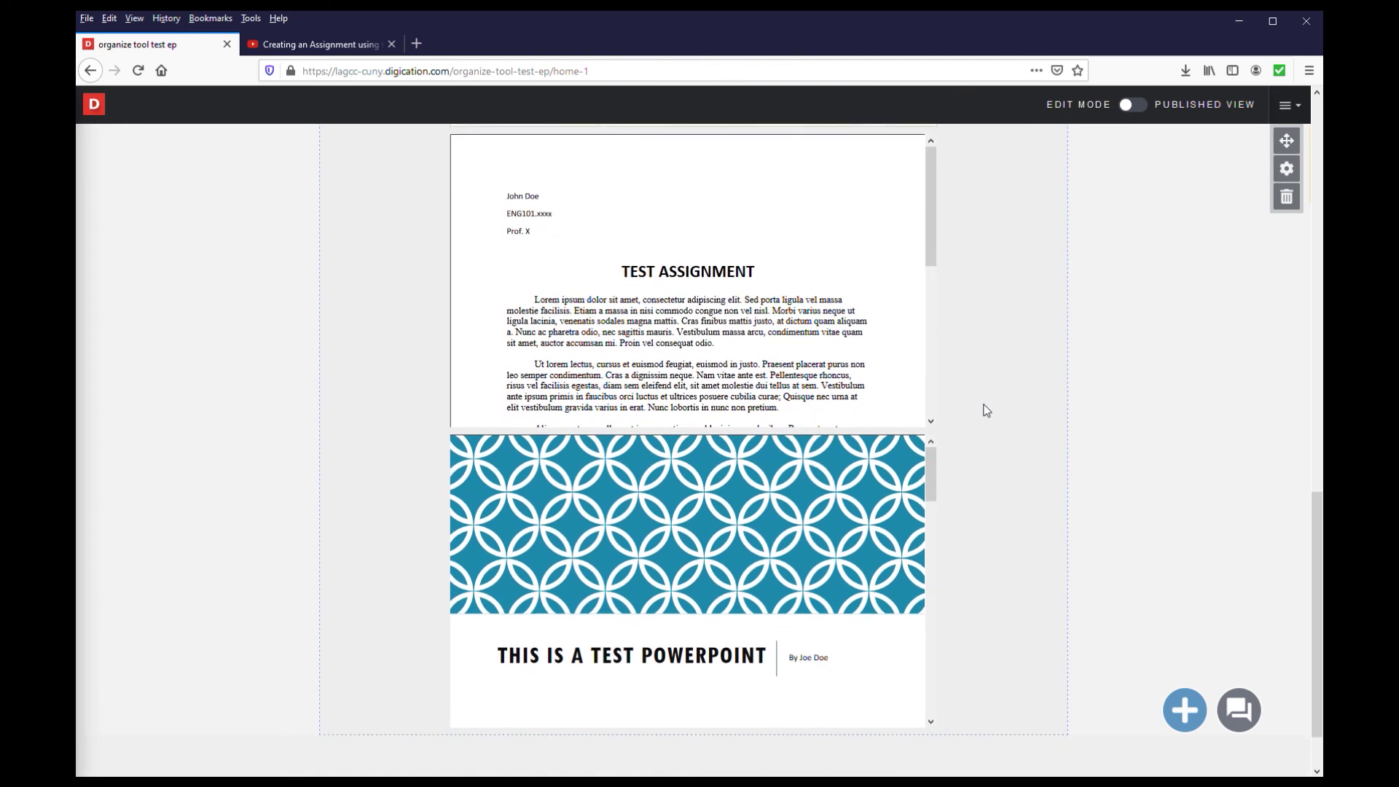
{"action": "scroll", "coordinate": [984, 410], "scroll_direction": "up", "scroll_amount": 2}
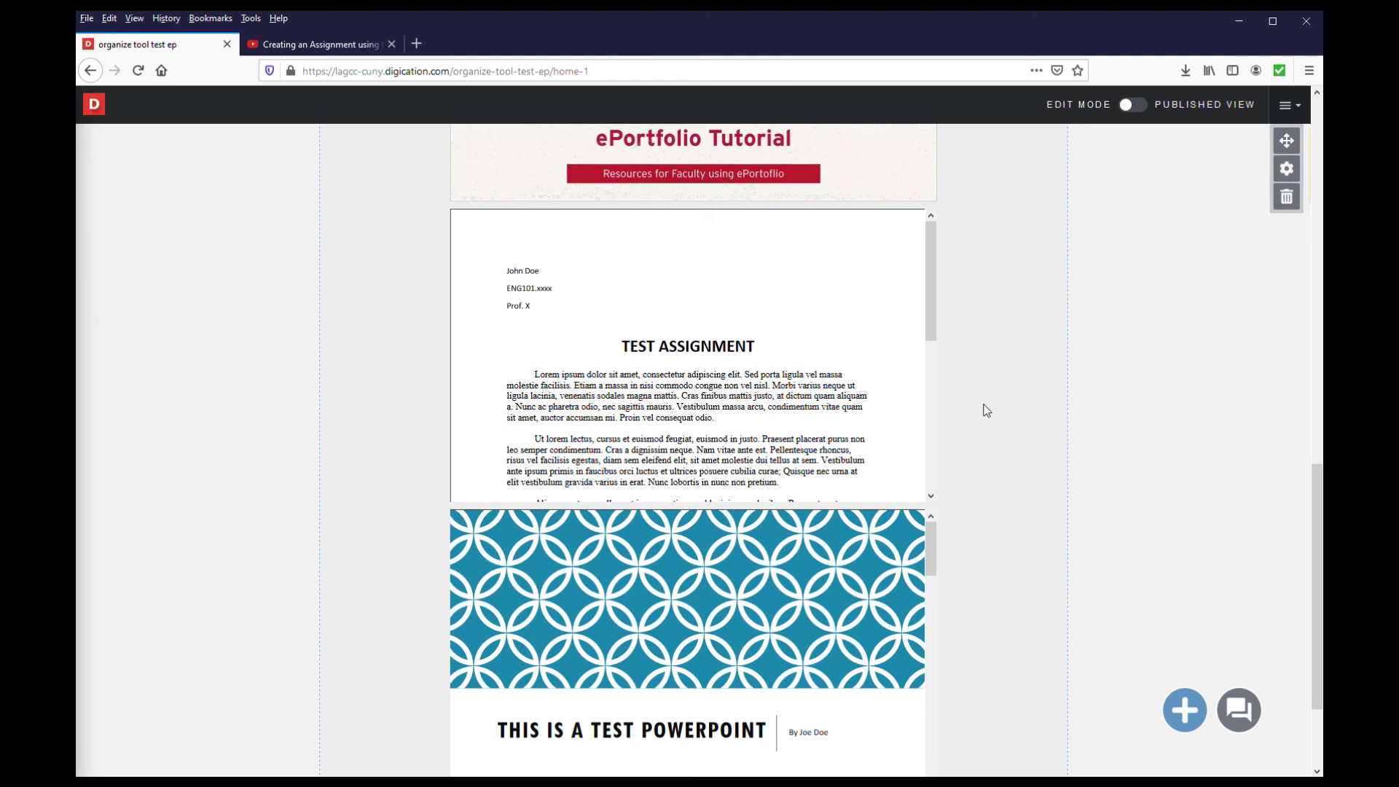
{"action": "mouse_move", "coordinate": [923, 325]}
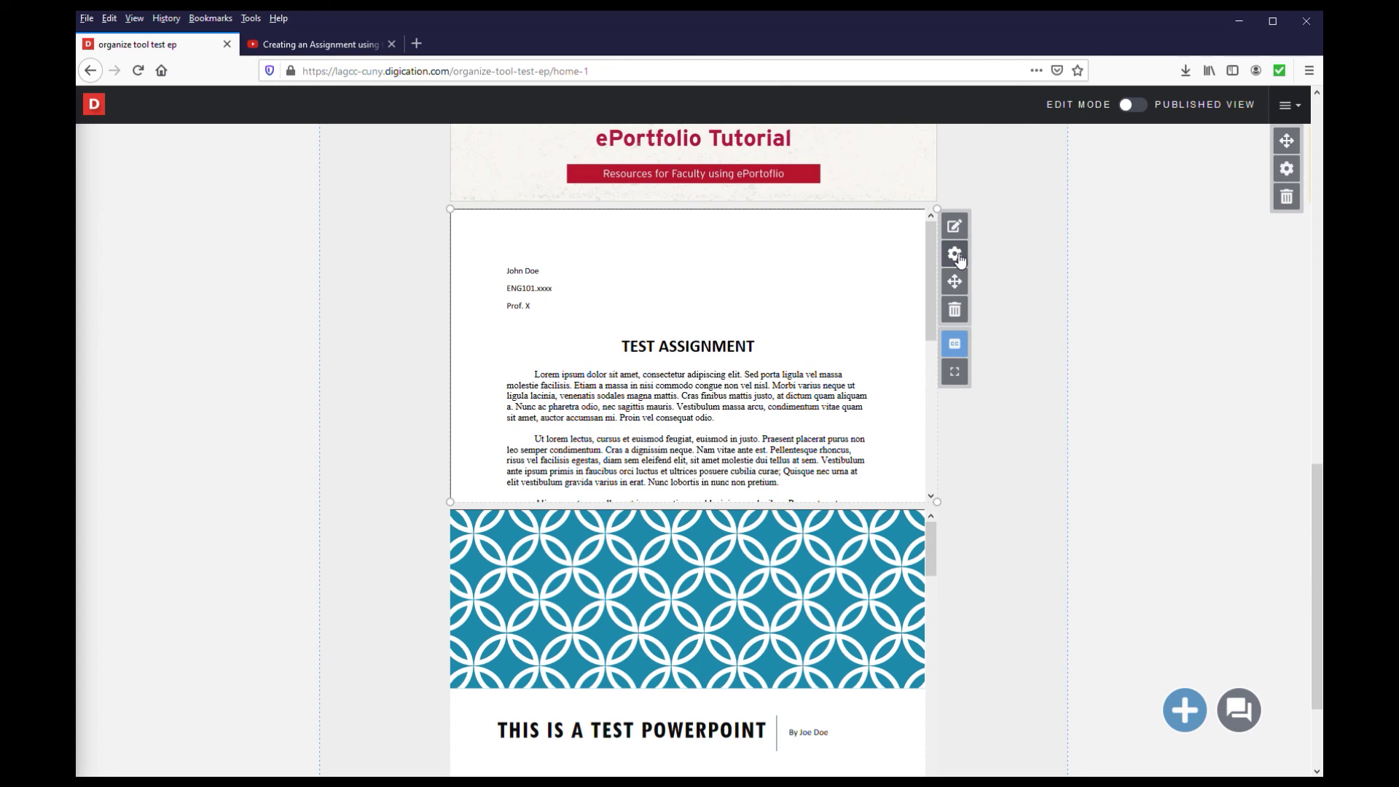
Step: Turn on Display download URL in the Word document block's Module Settings
{"action": "left_click", "coordinate": [955, 256]}
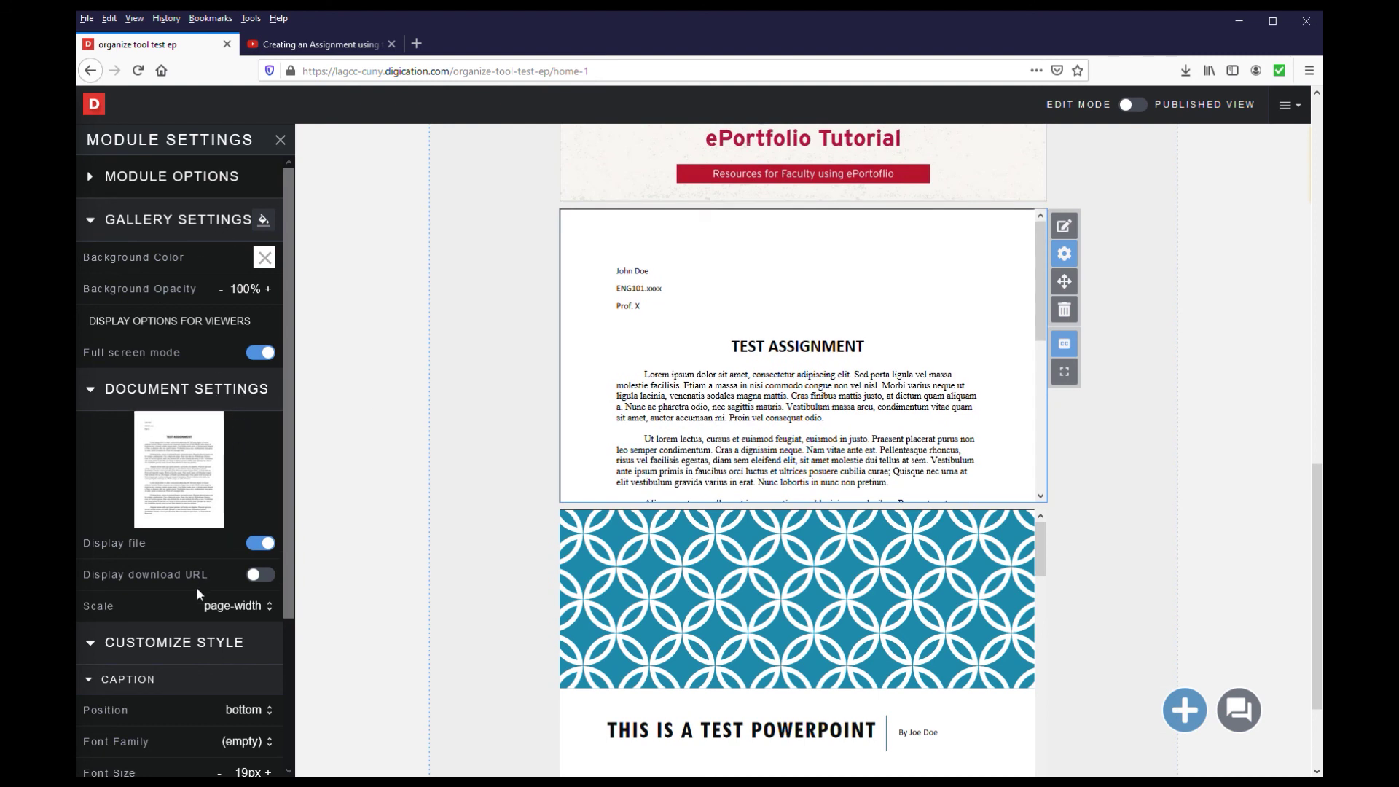
{"action": "left_click", "coordinate": [268, 576]}
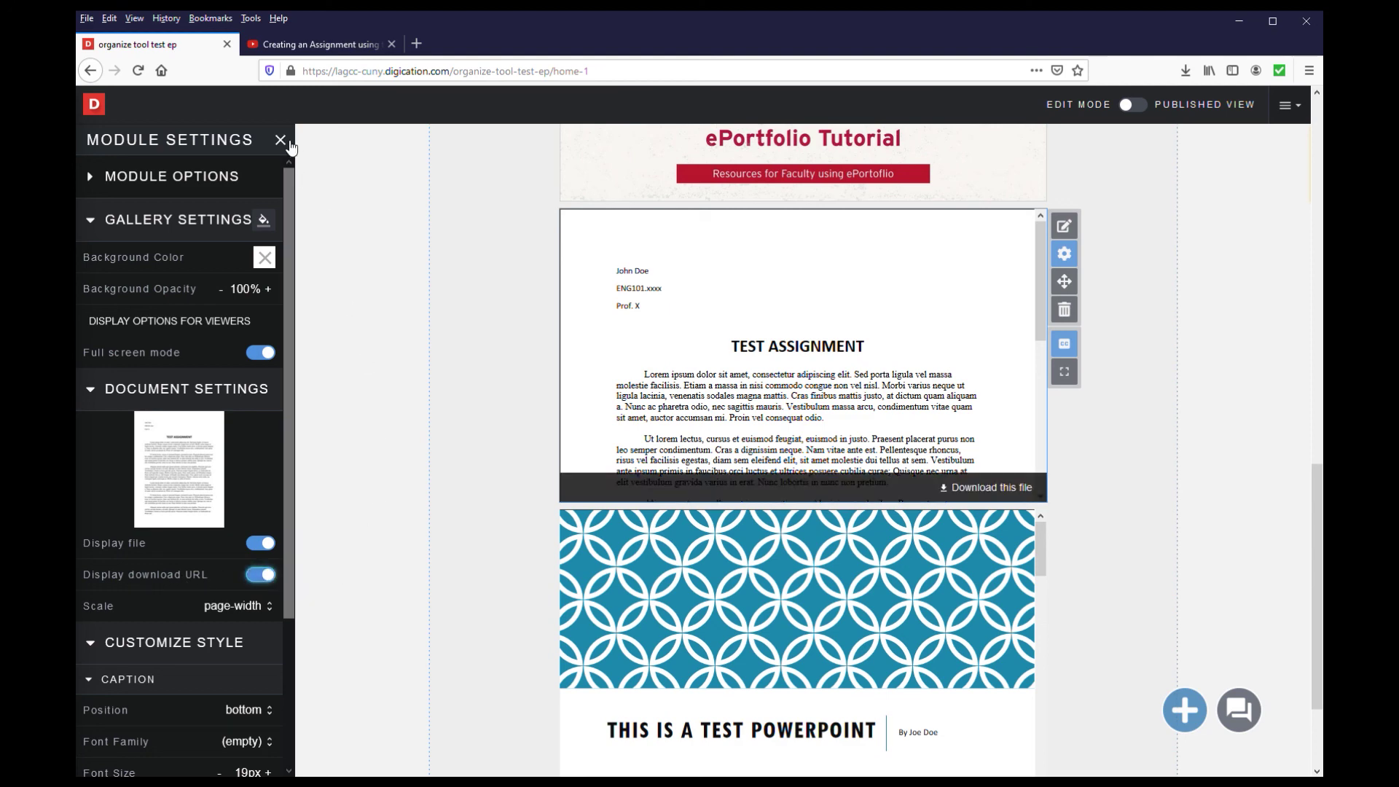
{"action": "left_click", "coordinate": [280, 140]}
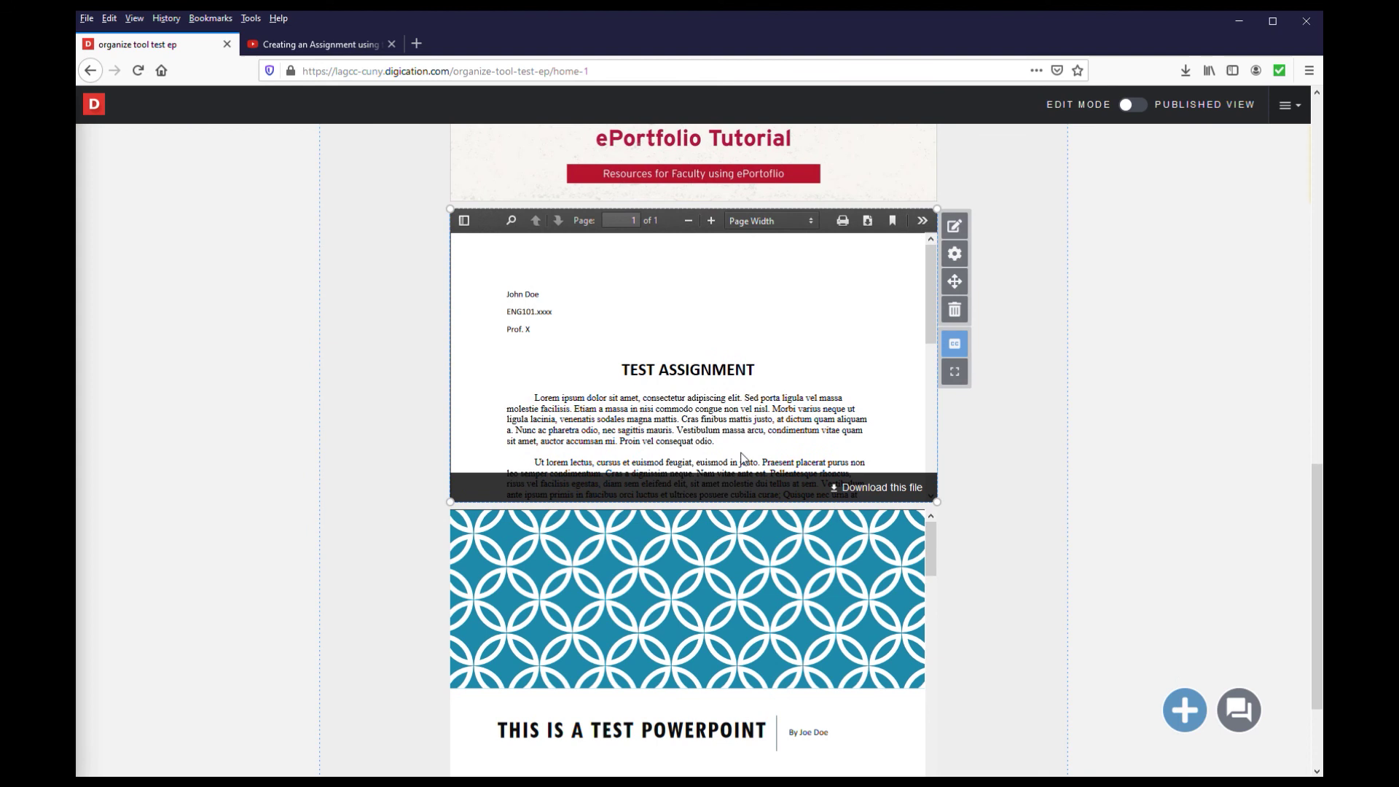
Step: Download test_word_document.docx through the Download this file link and save it in Firefox
{"action": "left_click", "coordinate": [892, 495]}
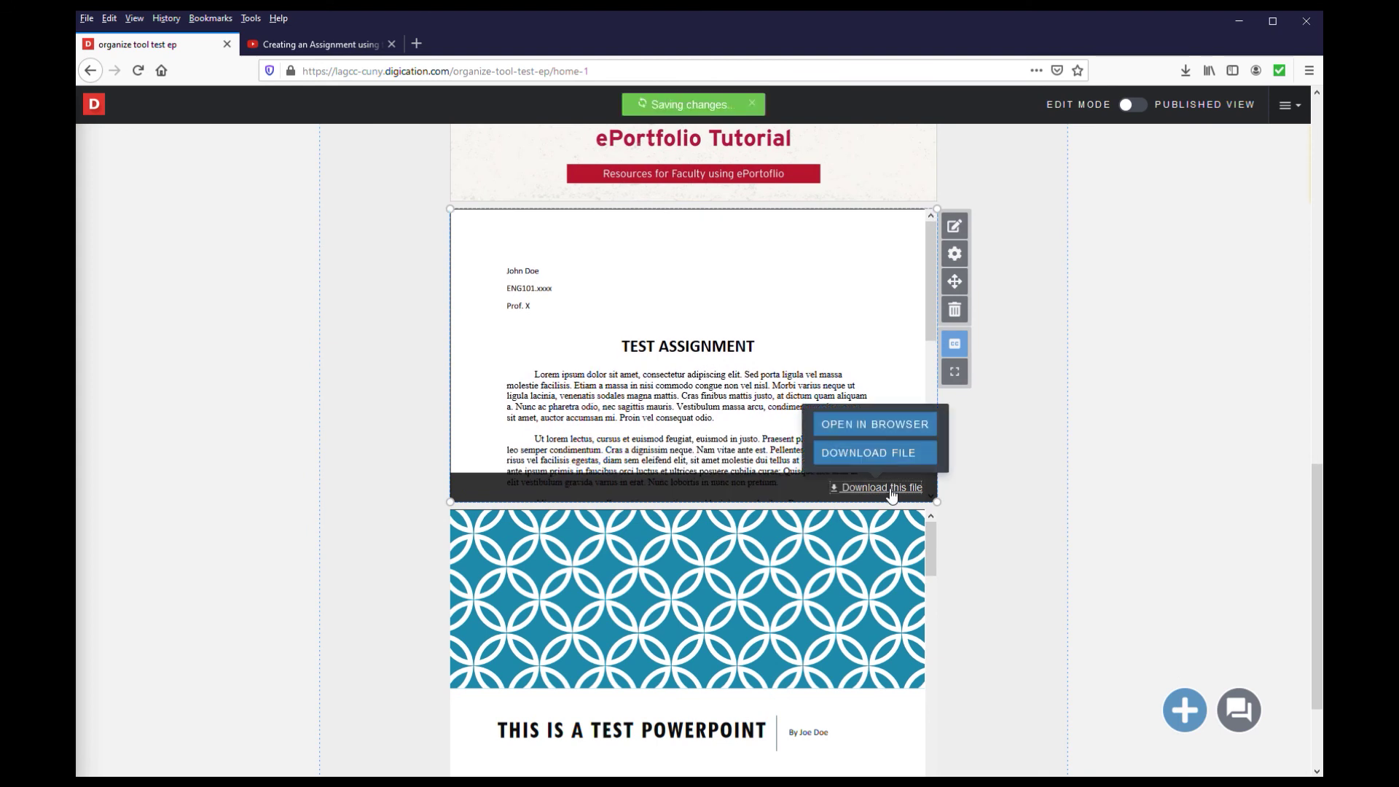
{"action": "left_click", "coordinate": [866, 455]}
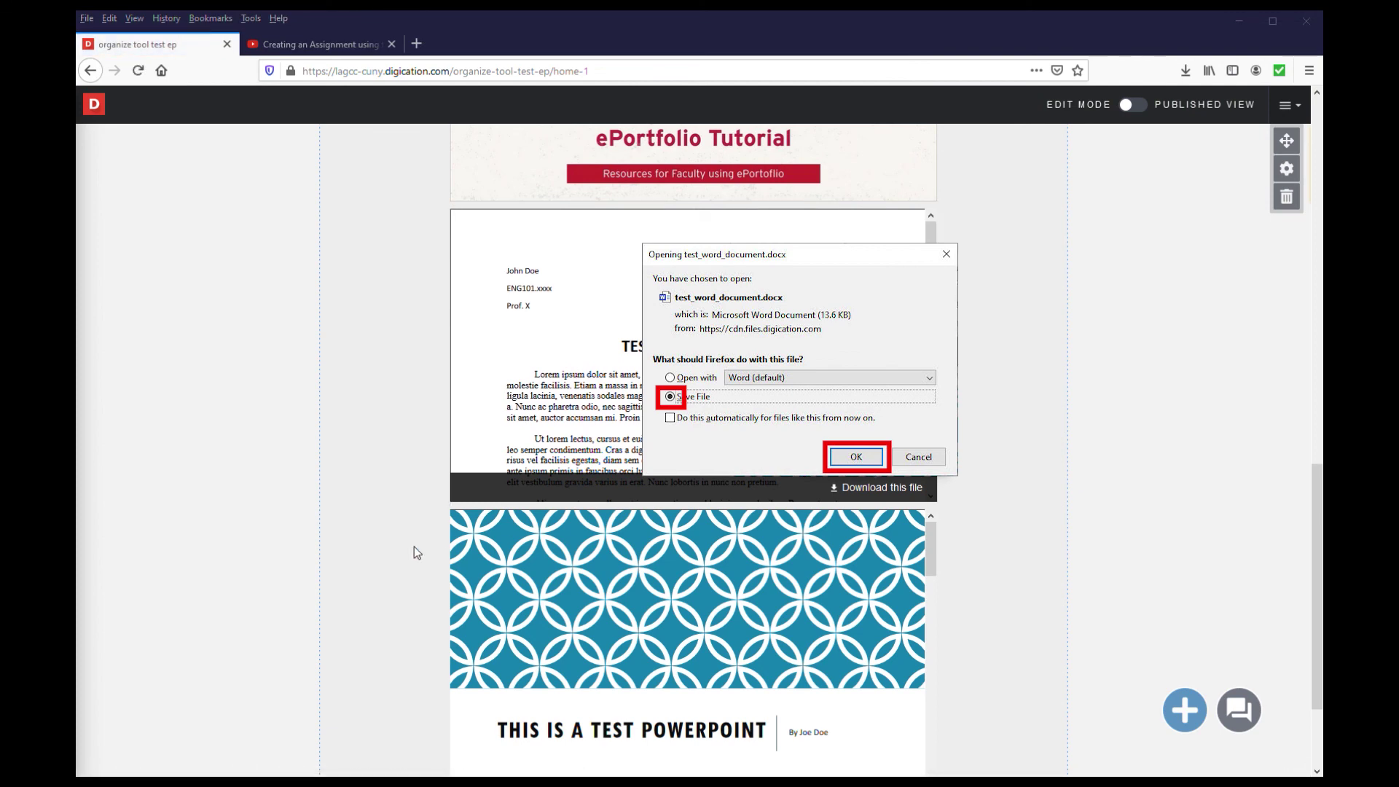
{"action": "key", "text": "Return"}
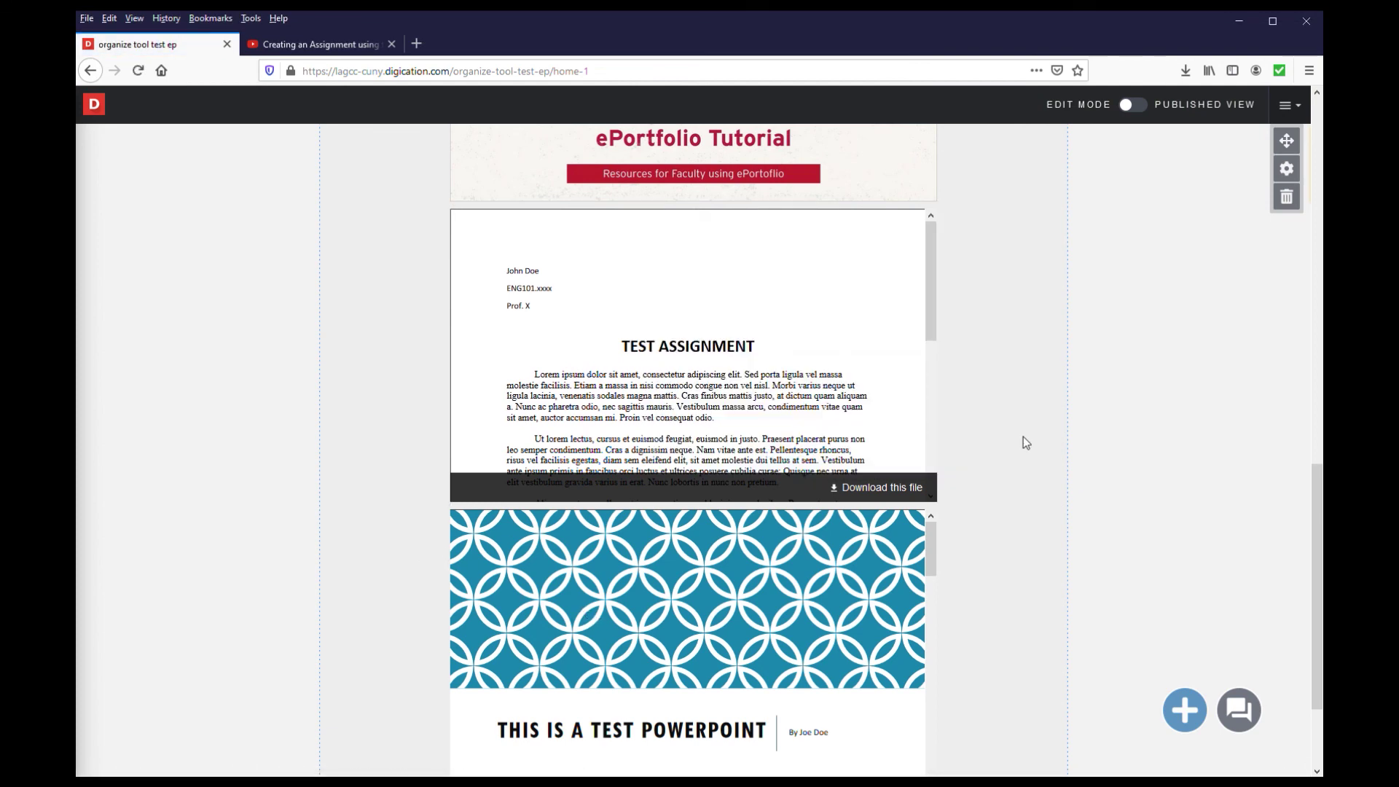
{"action": "scroll", "coordinate": [1022, 436], "scroll_direction": "down", "scroll_amount": 3}
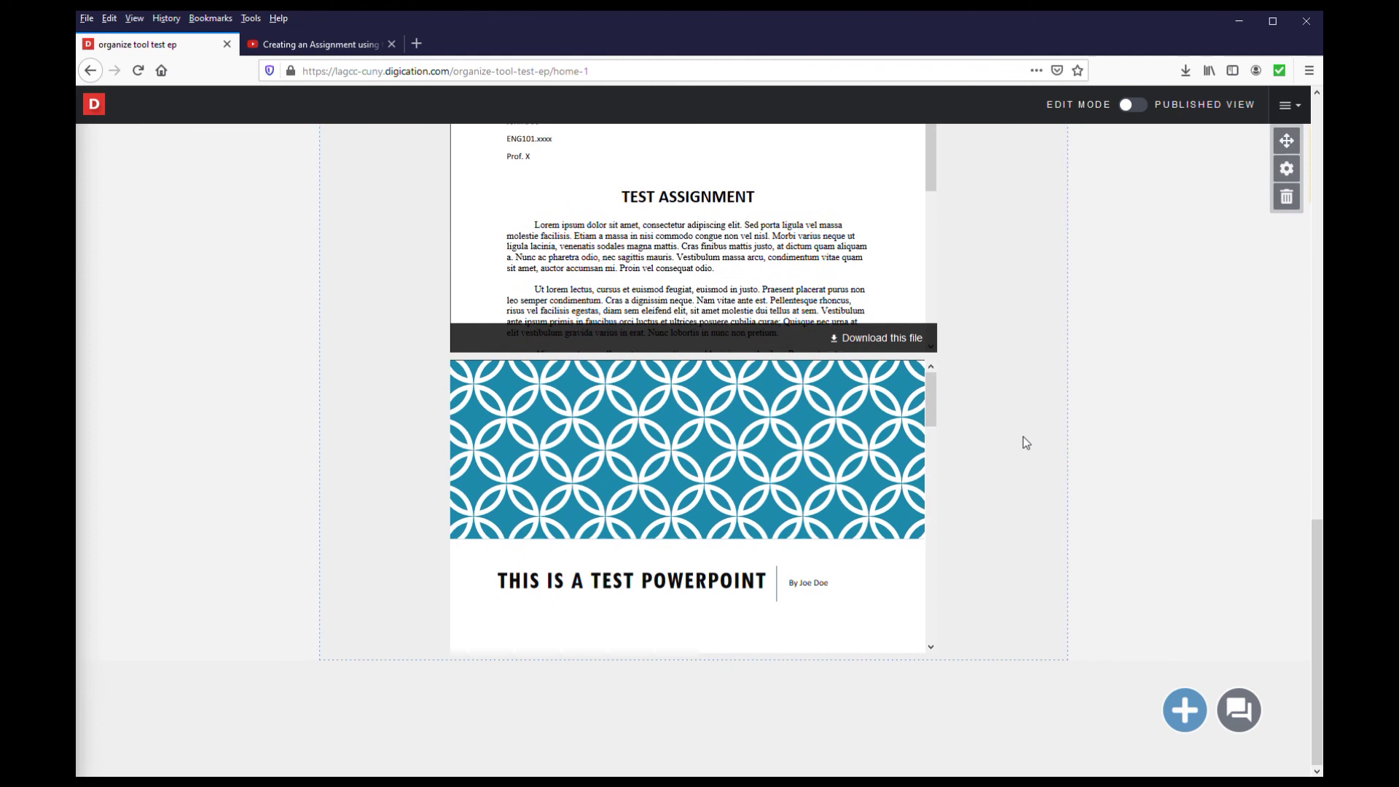